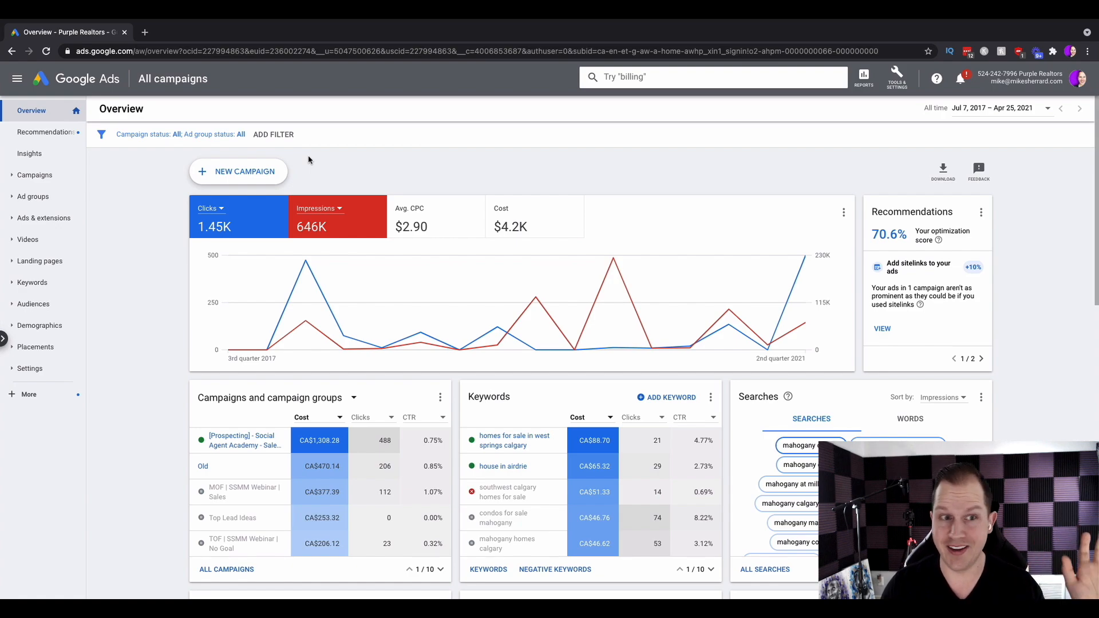
Start a new campaign and choose Leads as its goal.
{"action": "left_click", "coordinate": [257, 172]}
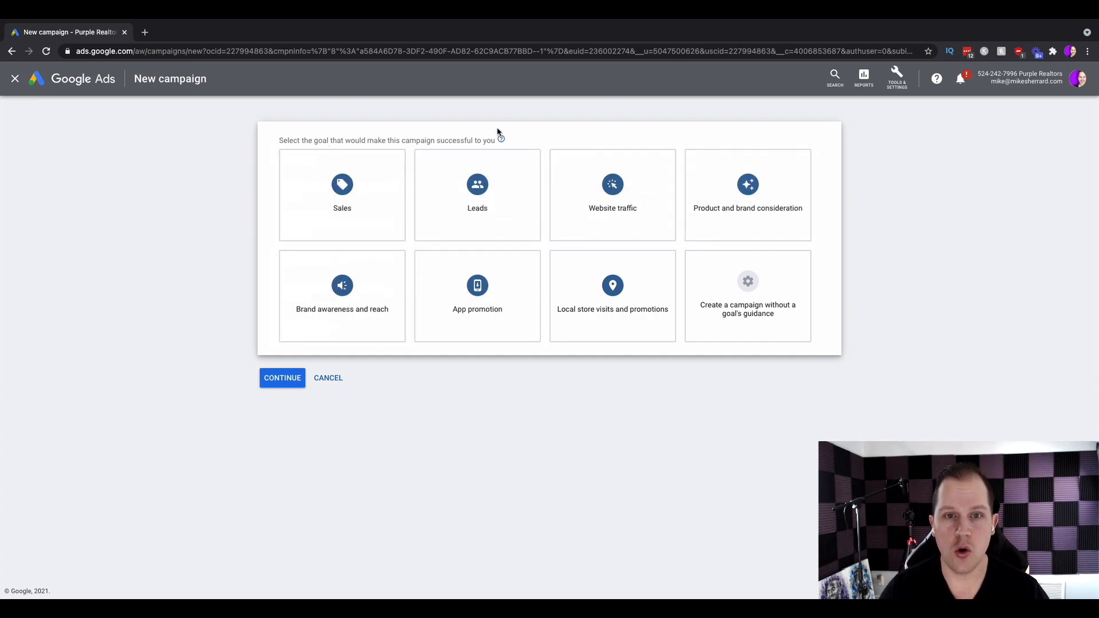
{"action": "left_click", "coordinate": [452, 214]}
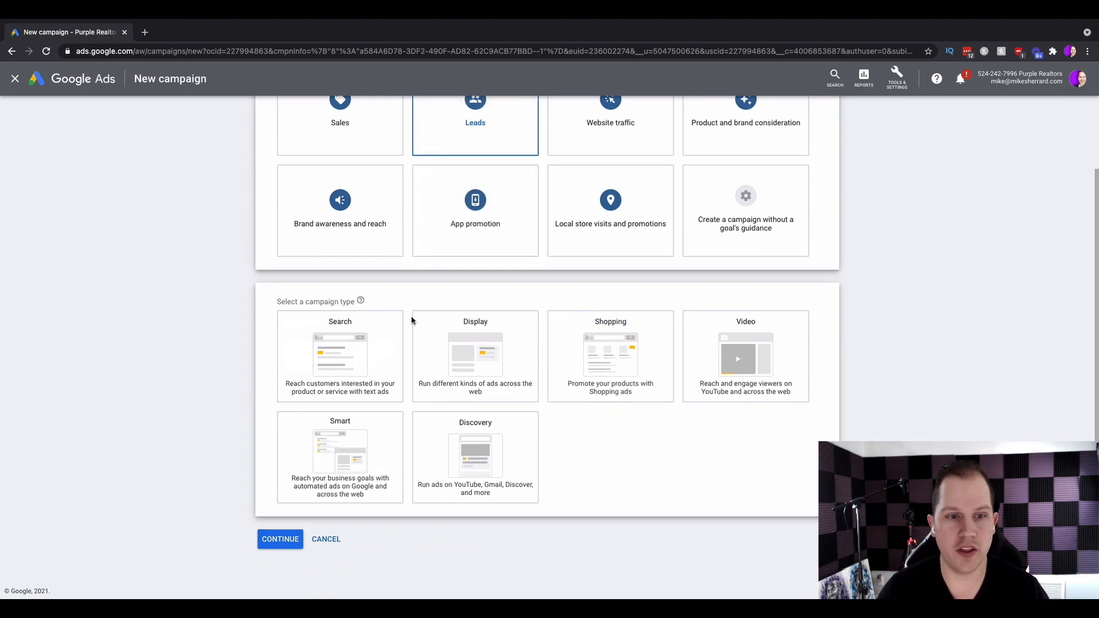
Compare the campaign types and select the Search campaign type.
{"action": "mouse_move", "coordinate": [275, 313]}
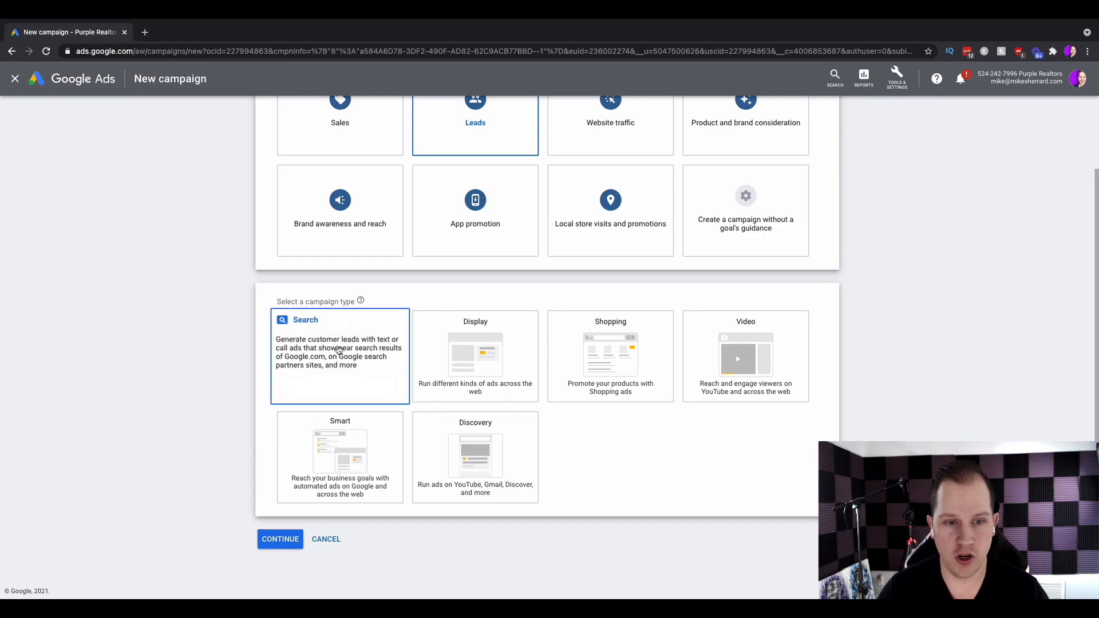
{"action": "mouse_move", "coordinate": [470, 367]}
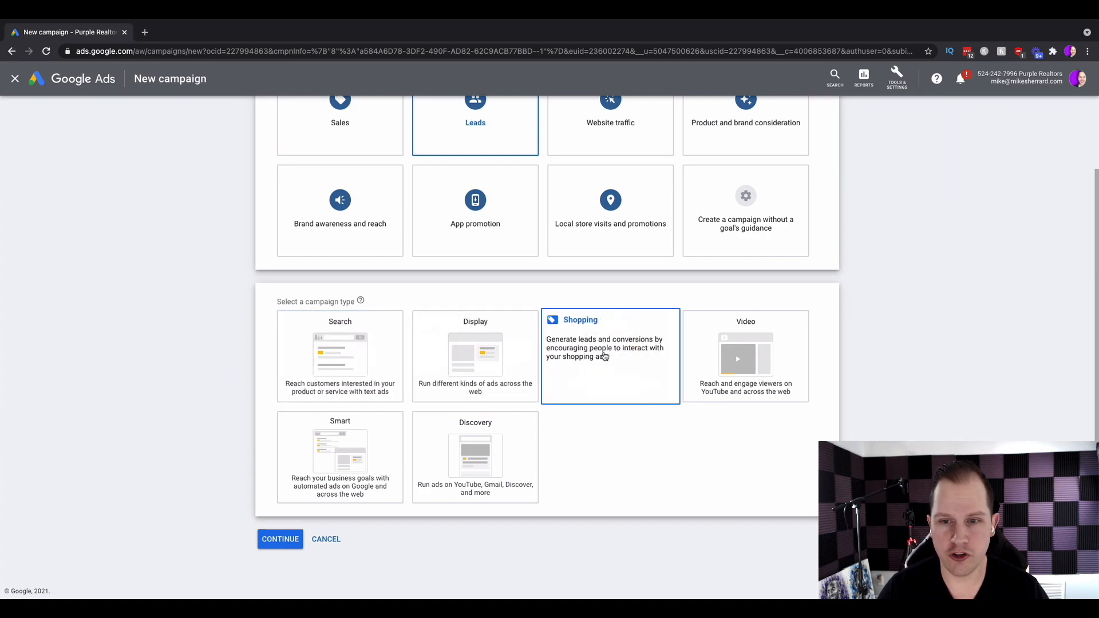
{"action": "mouse_move", "coordinate": [724, 367]}
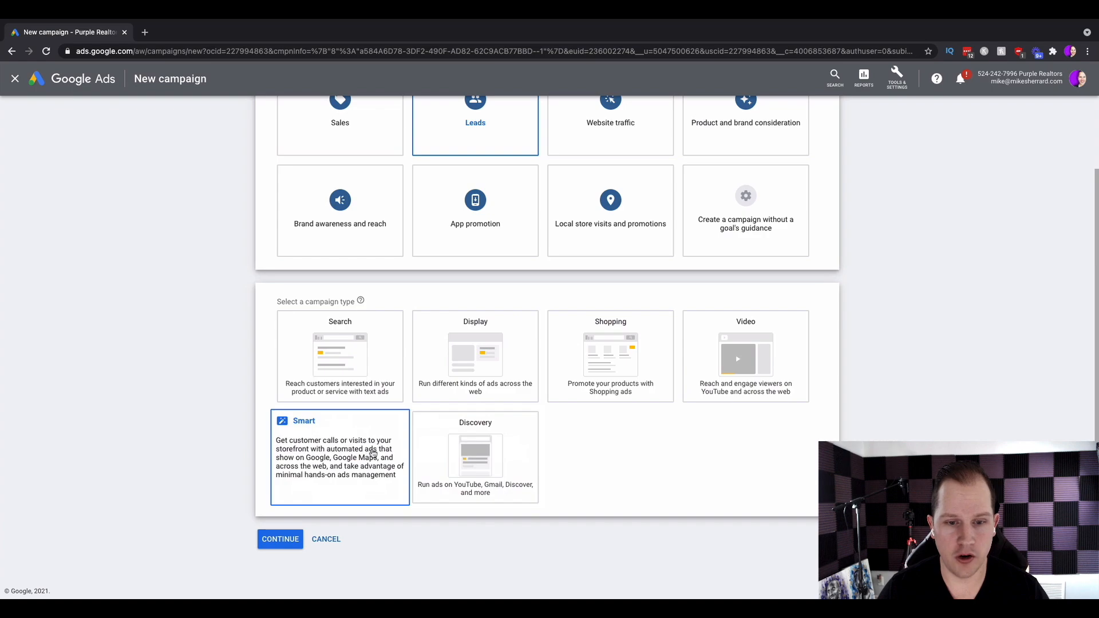
{"action": "mouse_move", "coordinate": [461, 448]}
{"action": "mouse_move", "coordinate": [332, 375]}
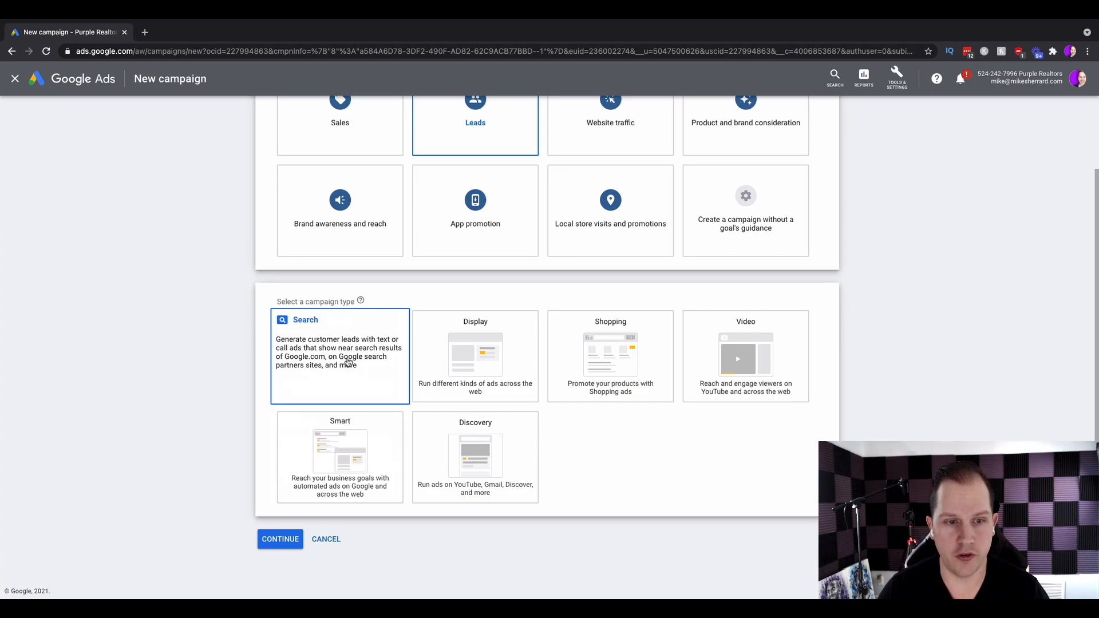
{"action": "left_click", "coordinate": [347, 362]}
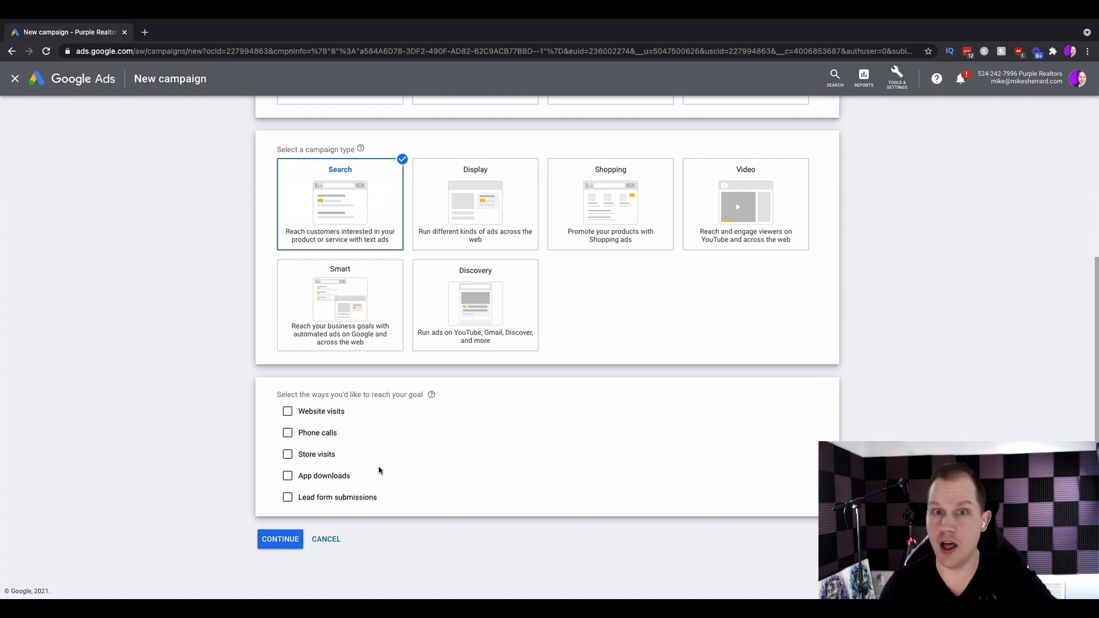
Tick Website visits and open the agent's realty website in a new tab to copy its URL.
{"action": "left_click", "coordinate": [288, 413]}
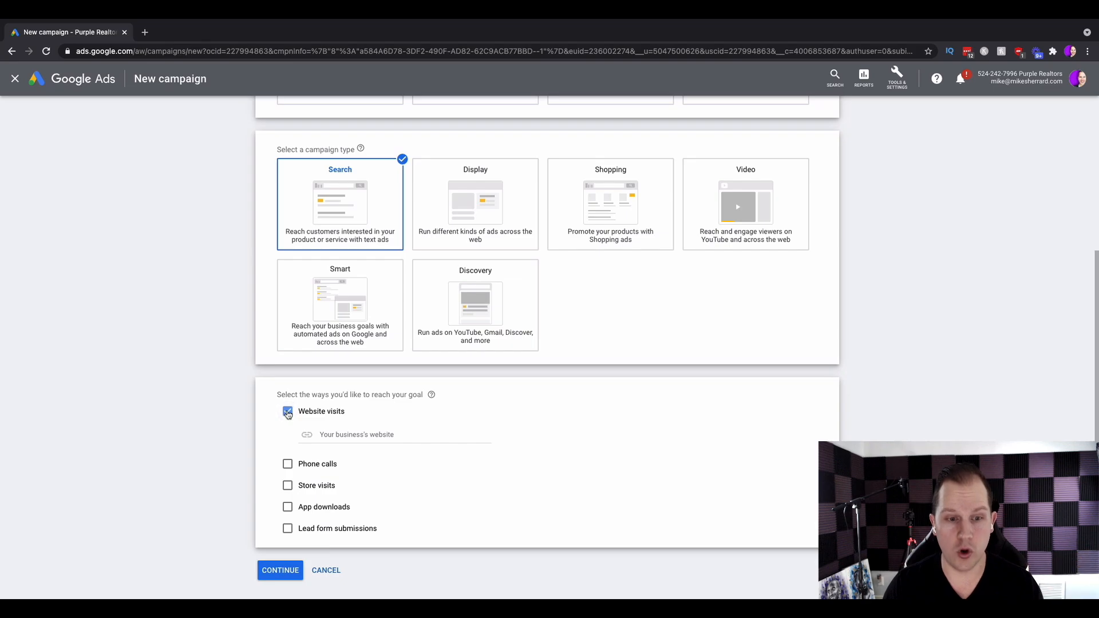
{"action": "left_click", "coordinate": [424, 436]}
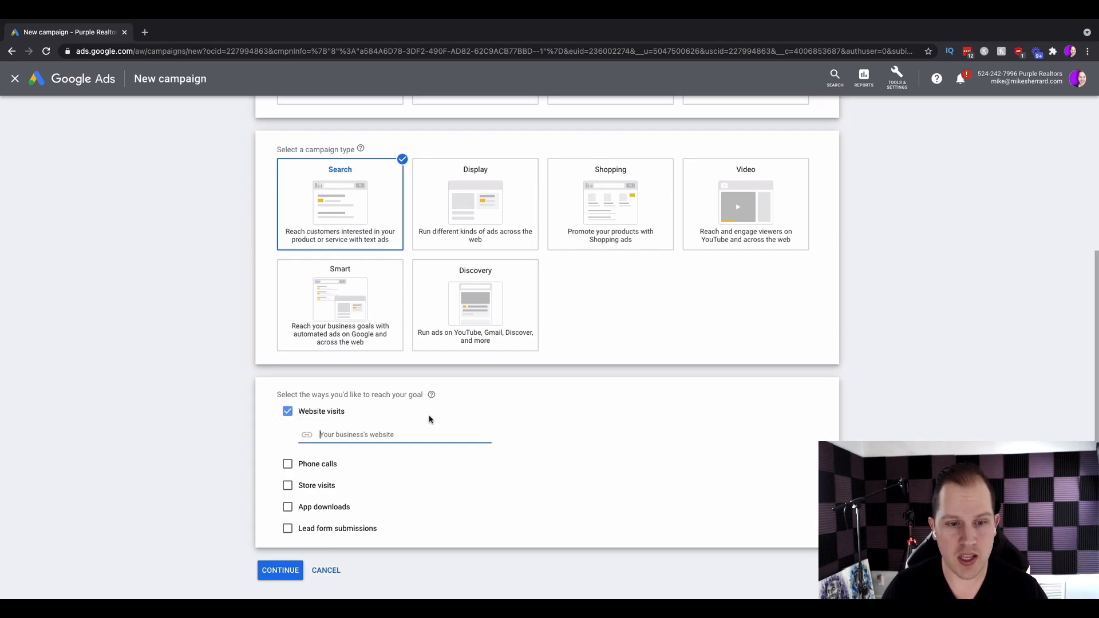
{"action": "left_click", "coordinate": [146, 33]}
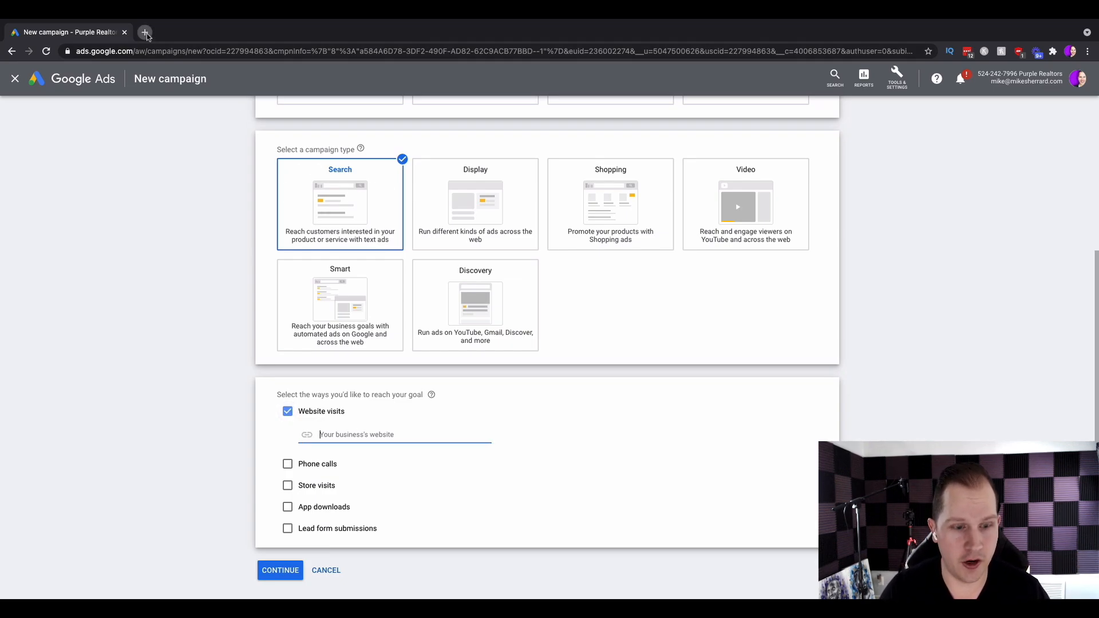
{"action": "type", "text": "michaelsherrard.exprealty.com/index.php"}
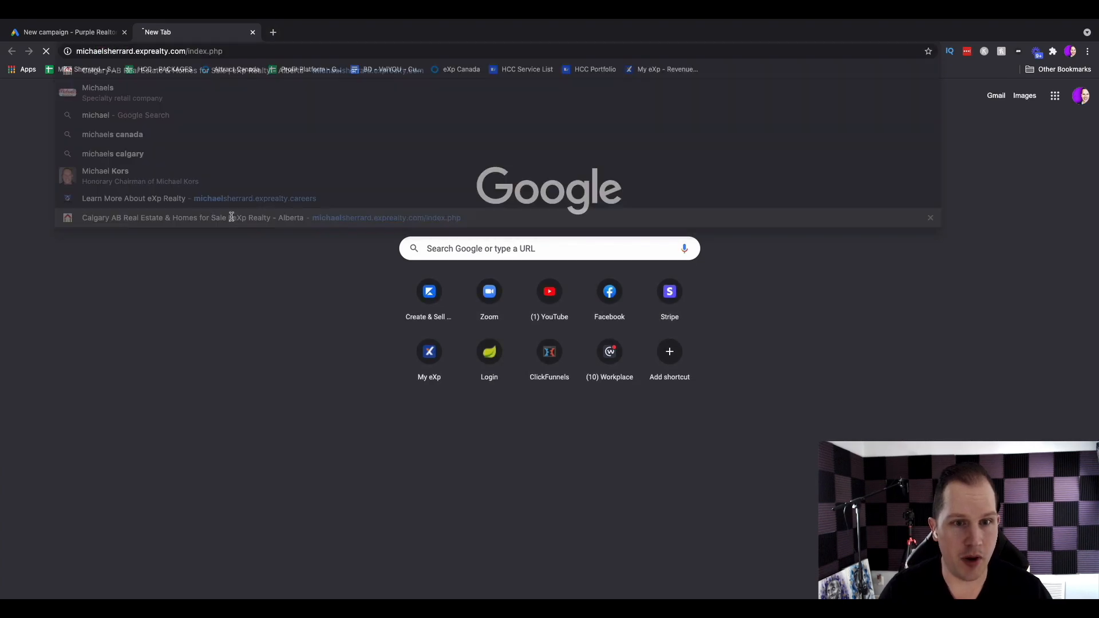
{"action": "left_click", "coordinate": [236, 217]}
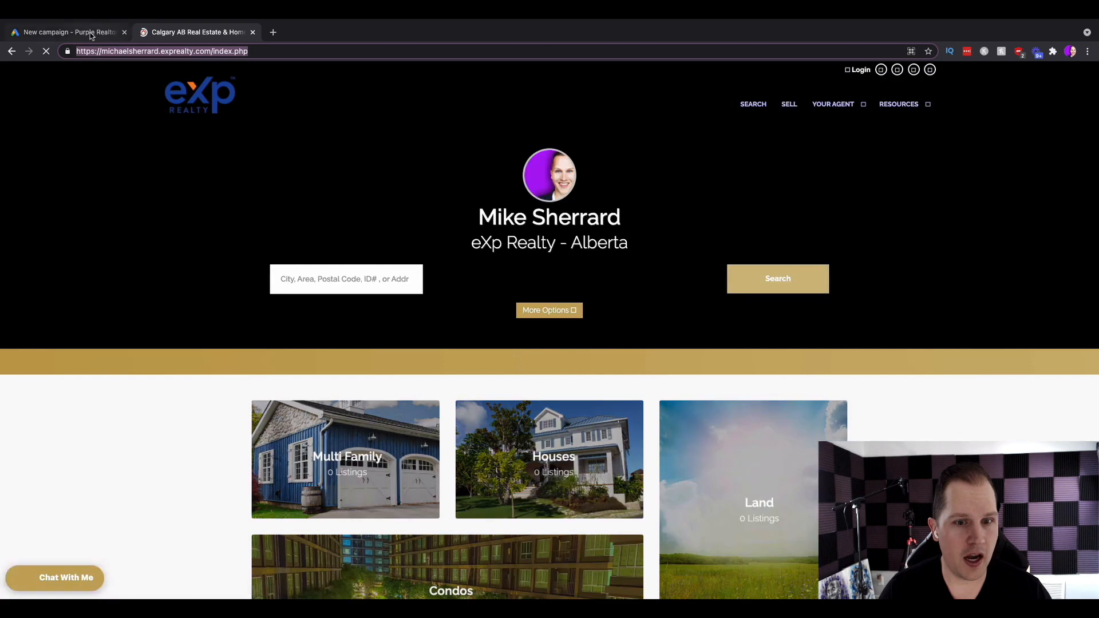
Paste the realty website URL into the business website field and continue to campaign settings.
{"action": "left_click", "coordinate": [101, 35]}
{"action": "type", "text": "https://michaelsherrard.exprealty.com/index.php"}
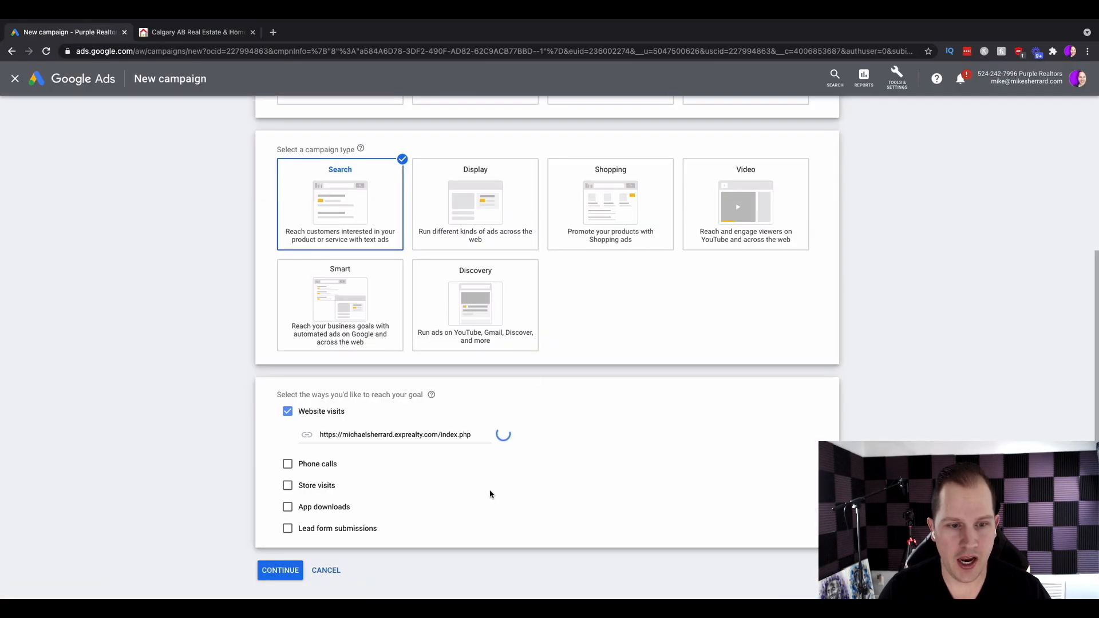
{"action": "left_click", "coordinate": [281, 570]}
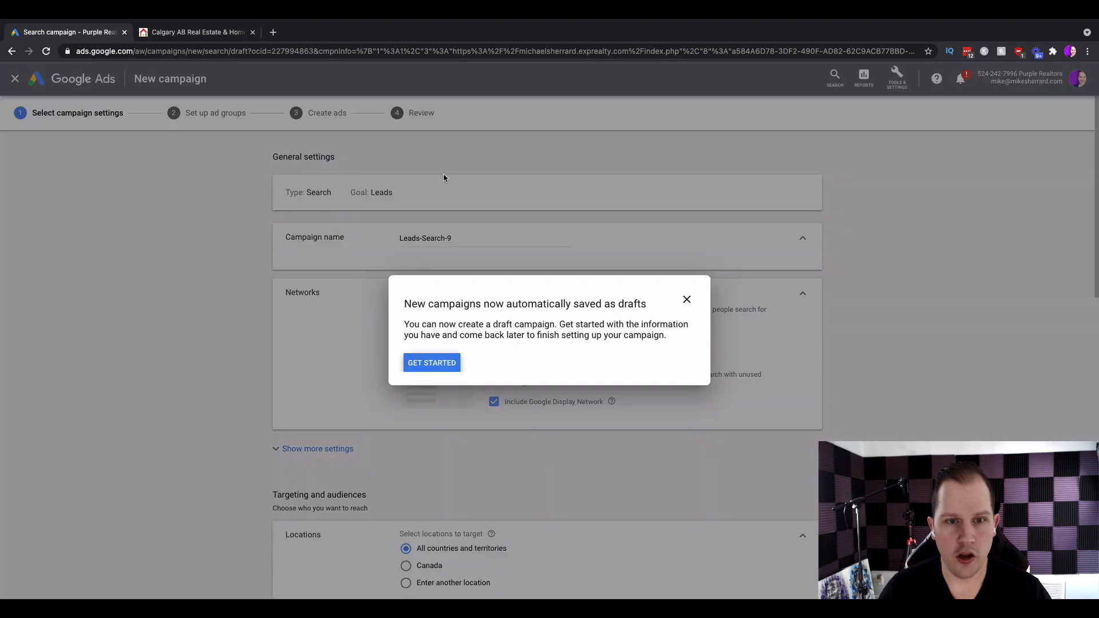
Dismiss the draft-saving notice and the Skip fields guide tooltip.
{"action": "left_click", "coordinate": [687, 299]}
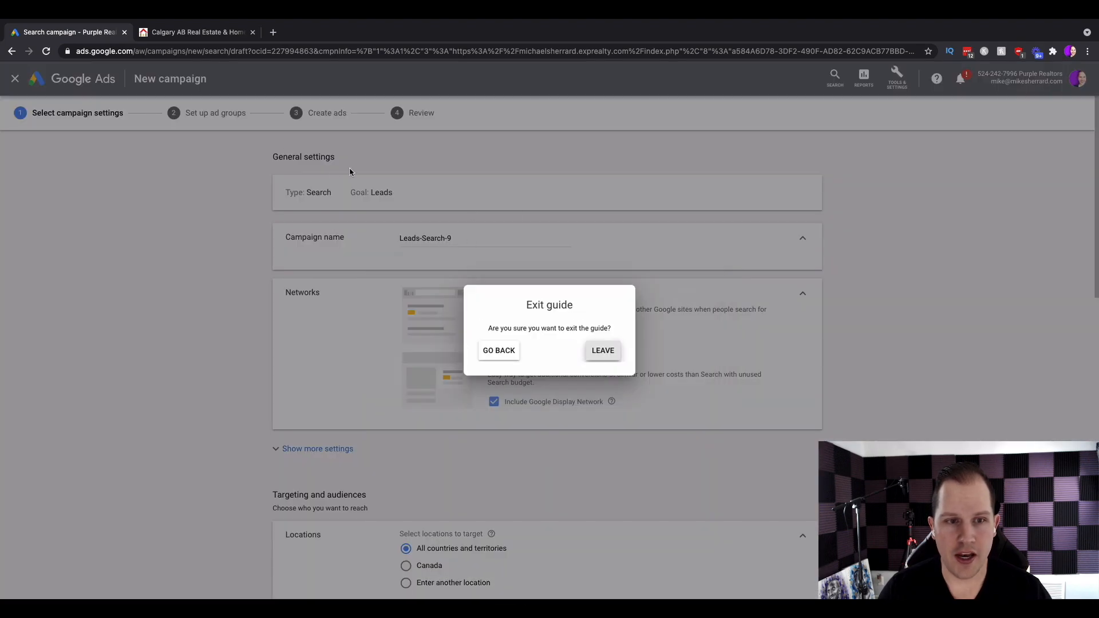
{"action": "left_click", "coordinate": [507, 359]}
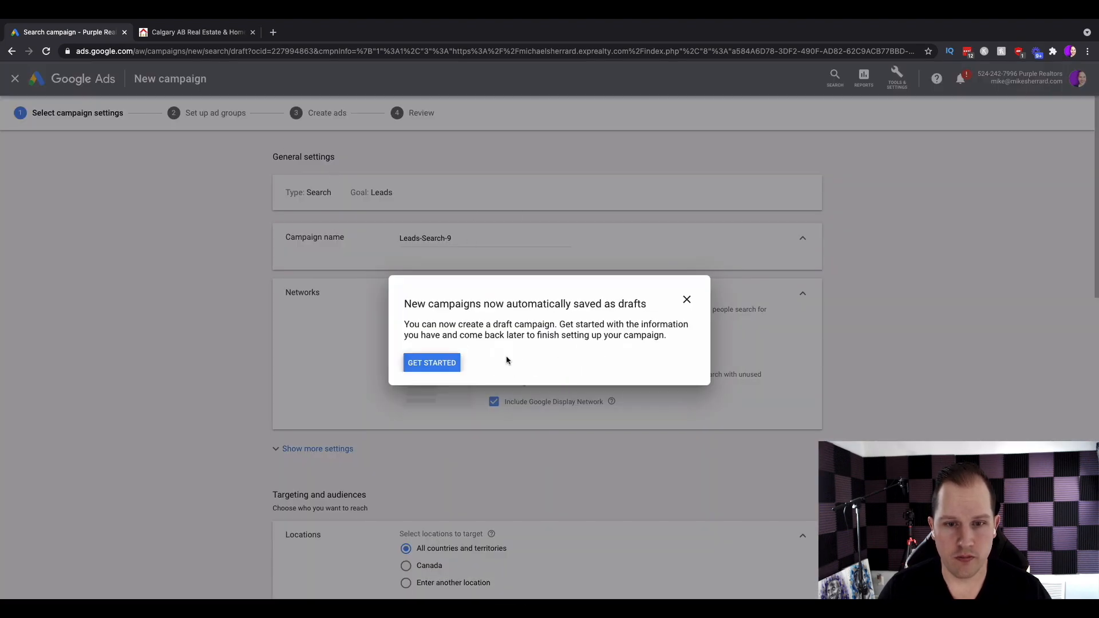
{"action": "left_click", "coordinate": [430, 361]}
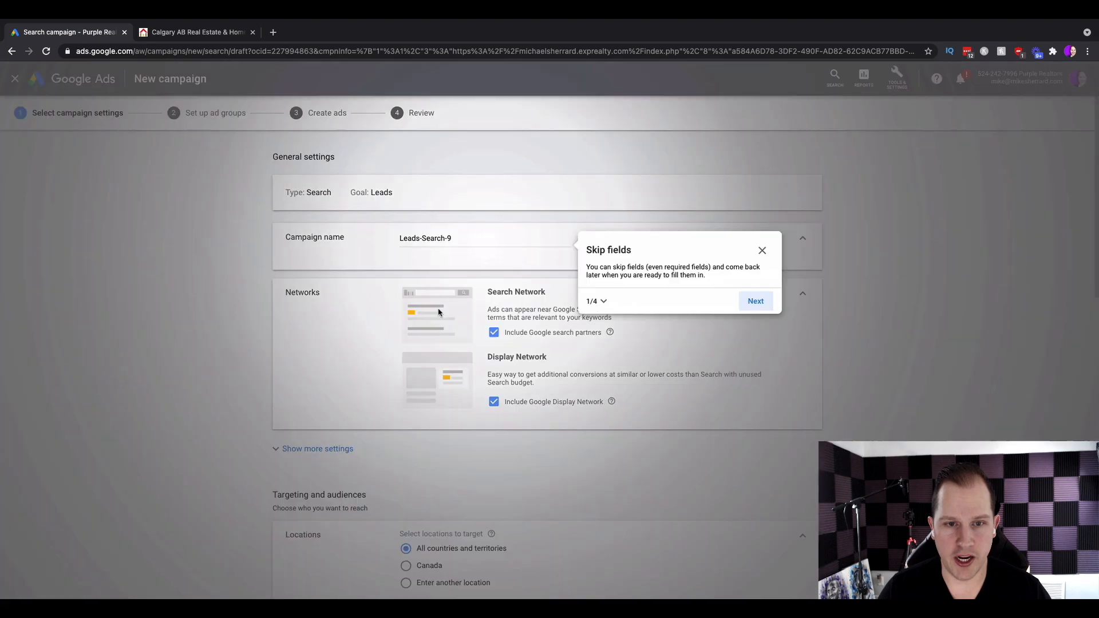
{"action": "left_click", "coordinate": [762, 250]}
{"action": "left_click", "coordinate": [589, 365]}
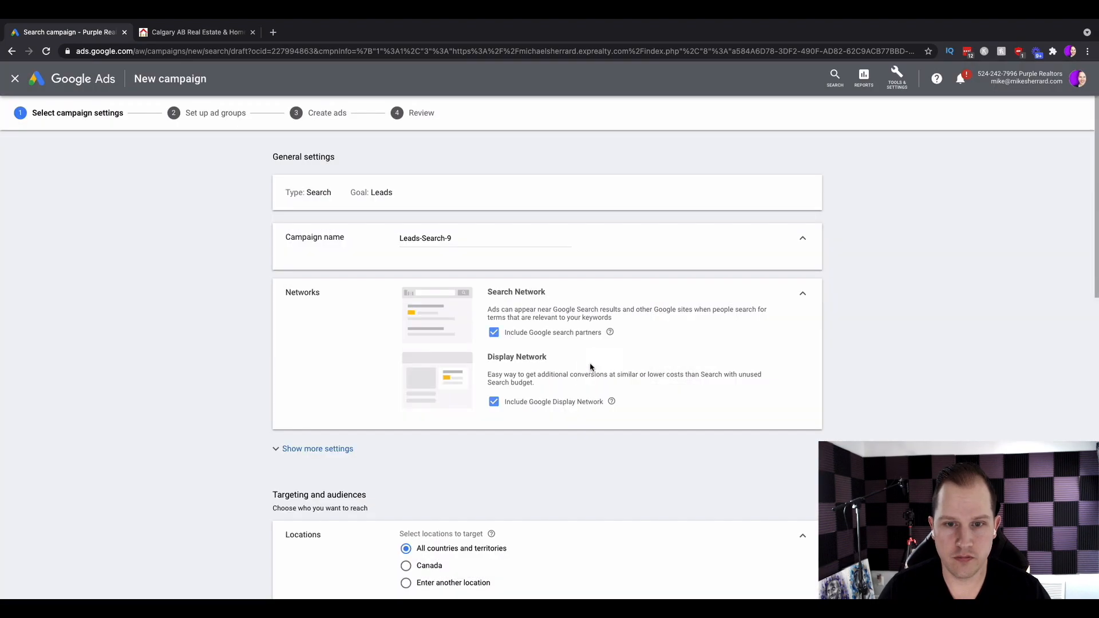
Rename the campaign to Calgary Buyers and untick Include Google Display Network.
{"action": "left_click_drag", "start_coordinate": [455, 238], "coordinate": [396, 242]}
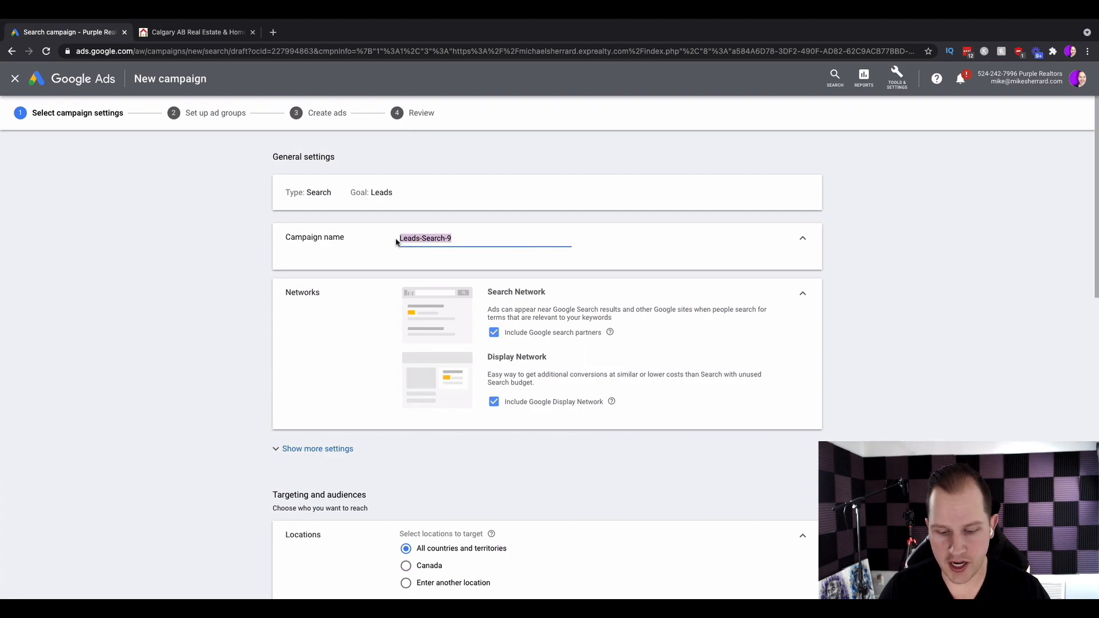
{"action": "type", "text": "Ca"}
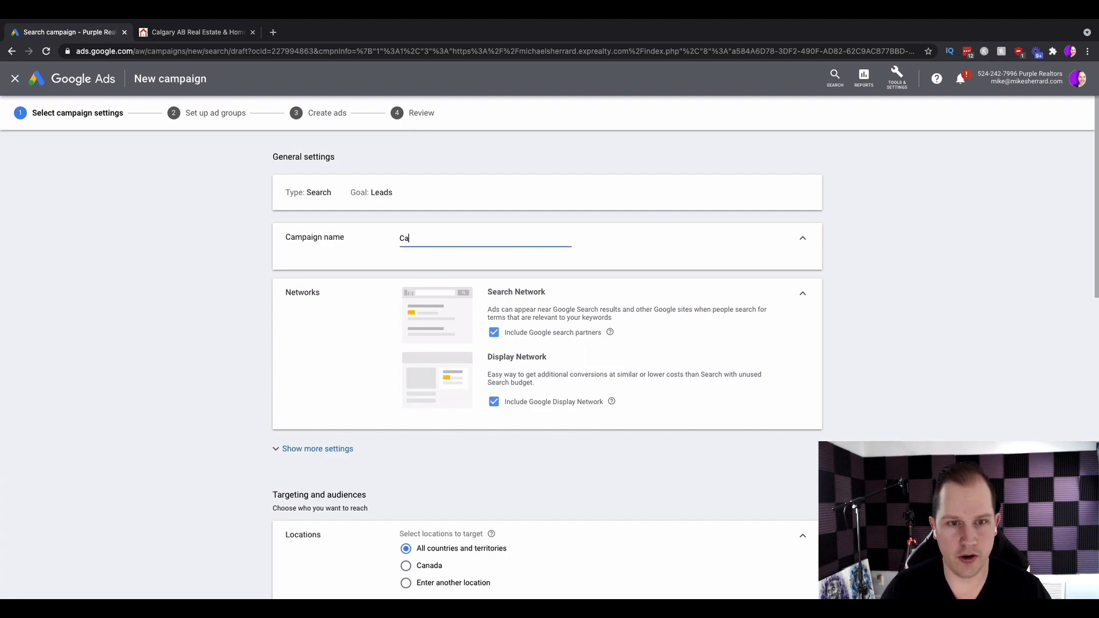
{"action": "type", "text": "lgary Buyers"}
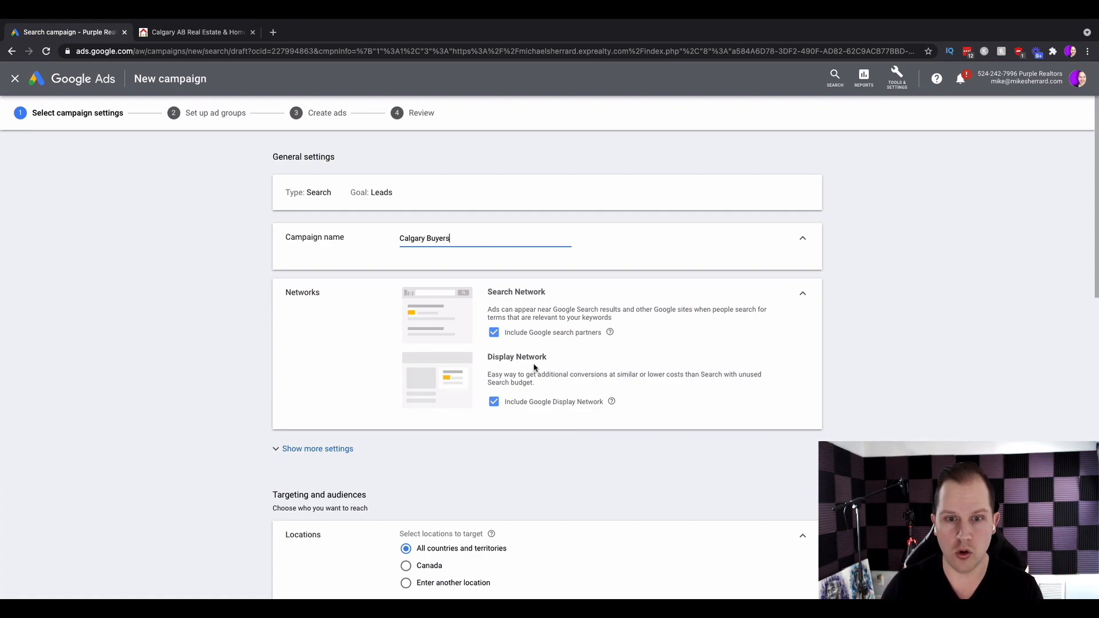
{"action": "left_click", "coordinate": [494, 401]}
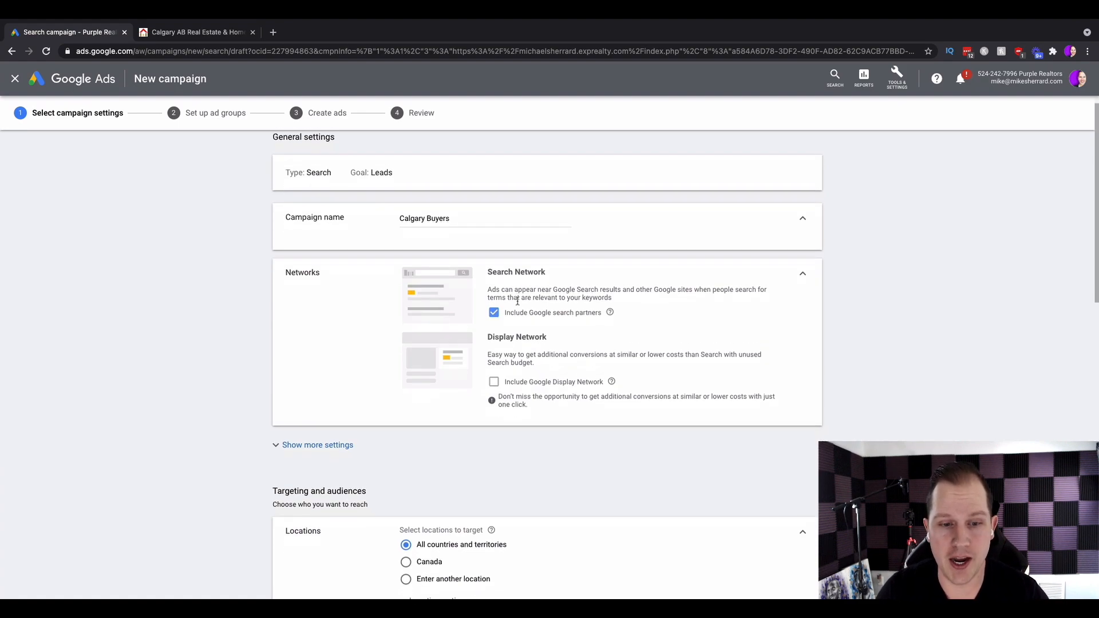
Expand the location options under Targeting and audiences.
{"action": "scroll", "coordinate": [517, 304], "scroll_direction": "down", "scroll_amount": 4}
{"action": "scroll", "coordinate": [517, 305], "scroll_direction": "down", "scroll_amount": 1}
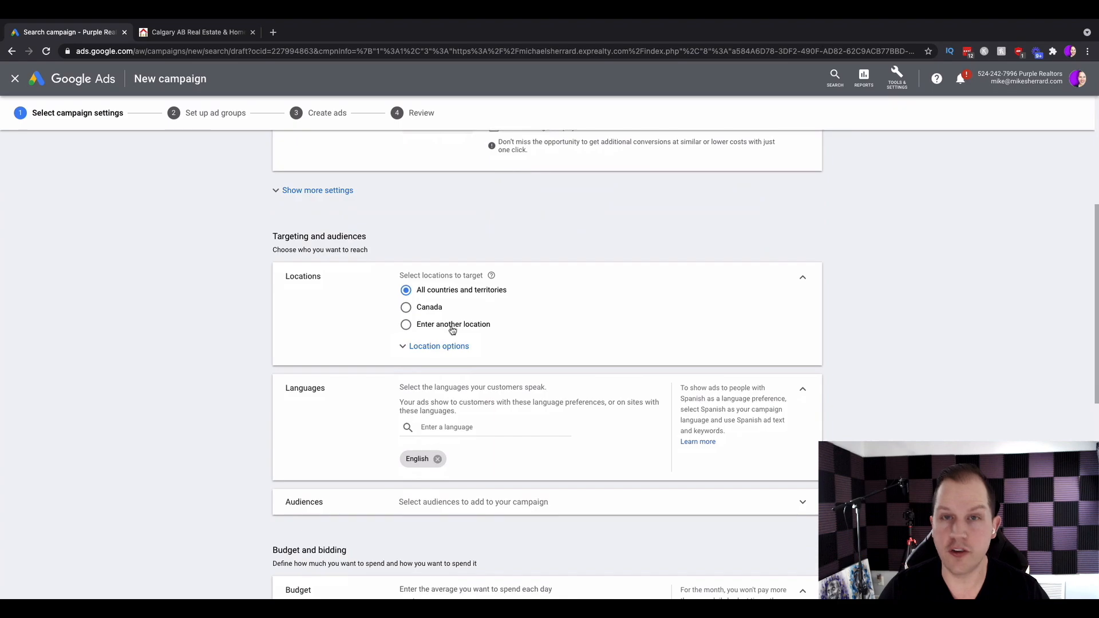
{"action": "left_click", "coordinate": [418, 348]}
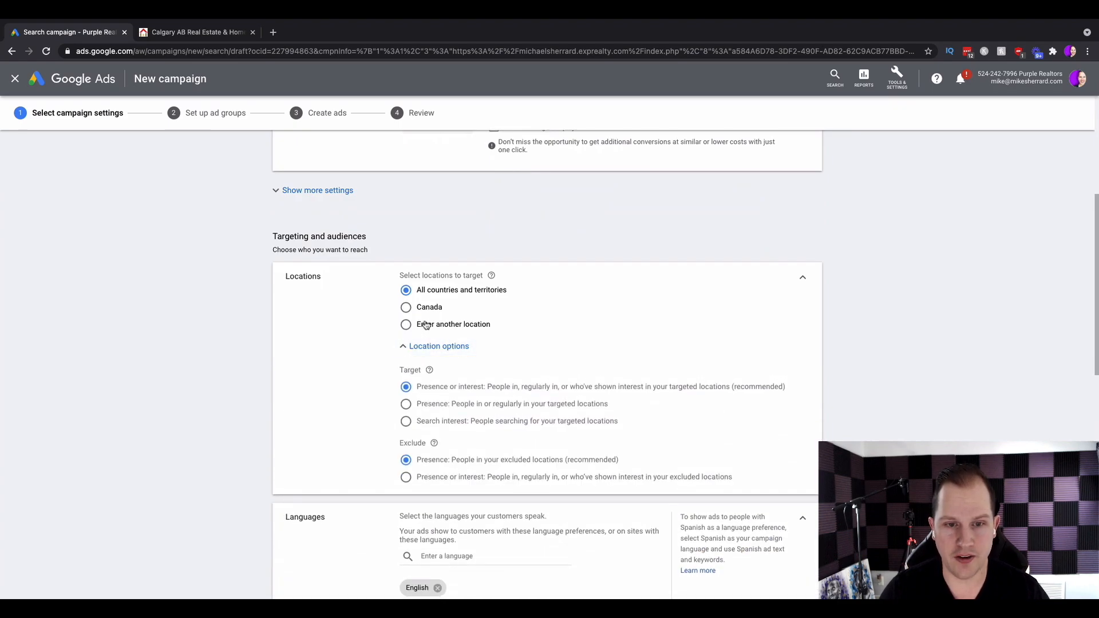
Choose Enter another location and target Calgary, Alberta, Canada city.
{"action": "left_click", "coordinate": [426, 325]}
{"action": "type", "text": "calgary"}
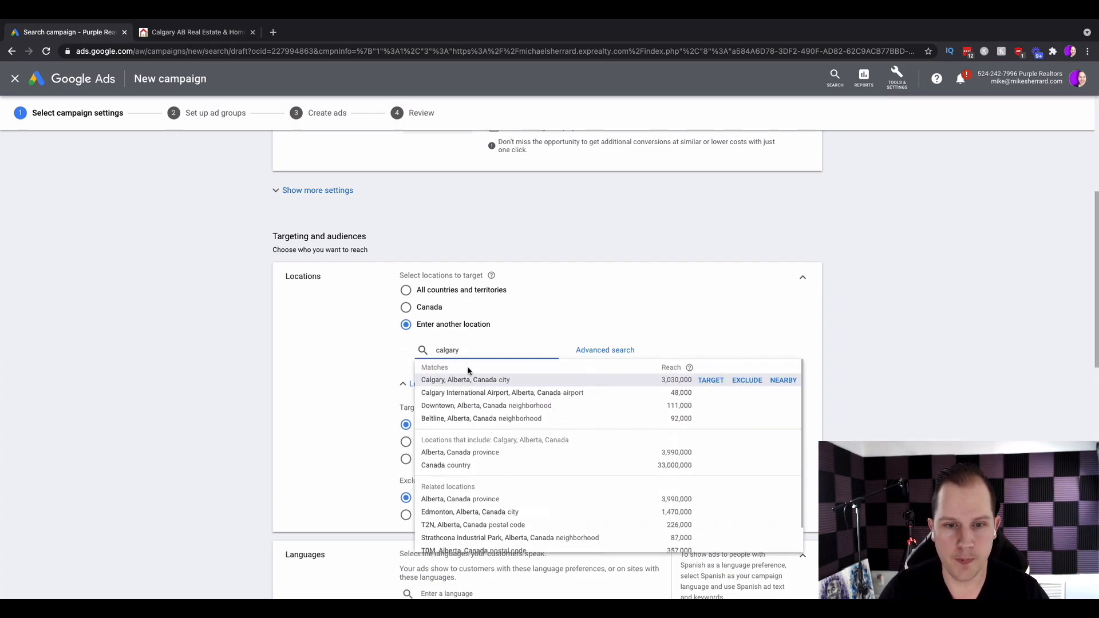
{"action": "left_click", "coordinate": [570, 377]}
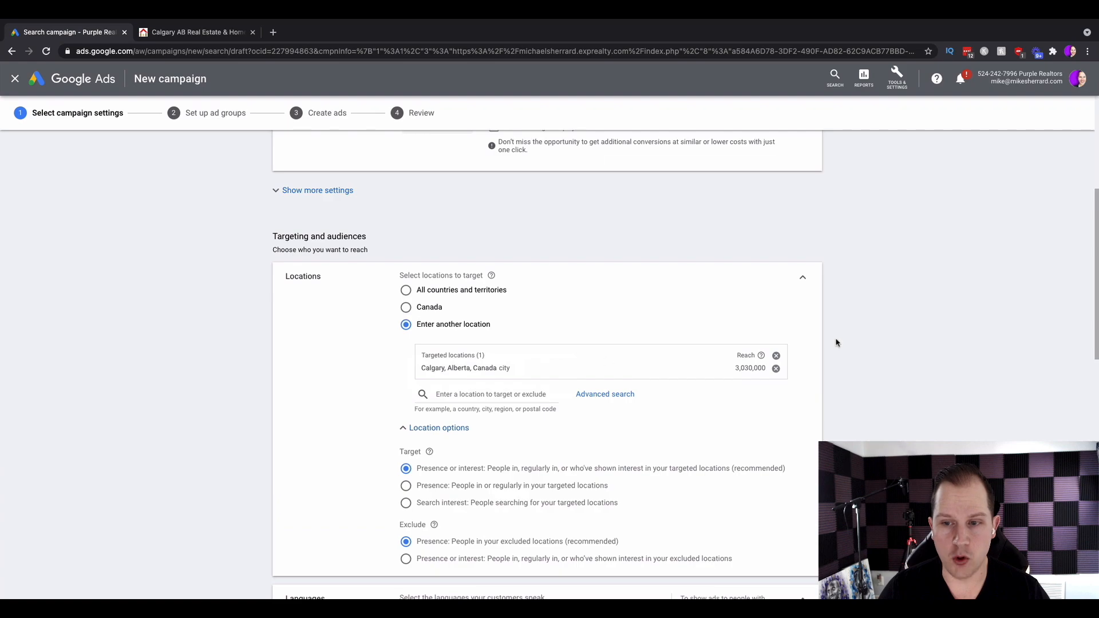
Remove the Calgary target and open Advanced search for locations.
{"action": "left_click", "coordinate": [776, 357]}
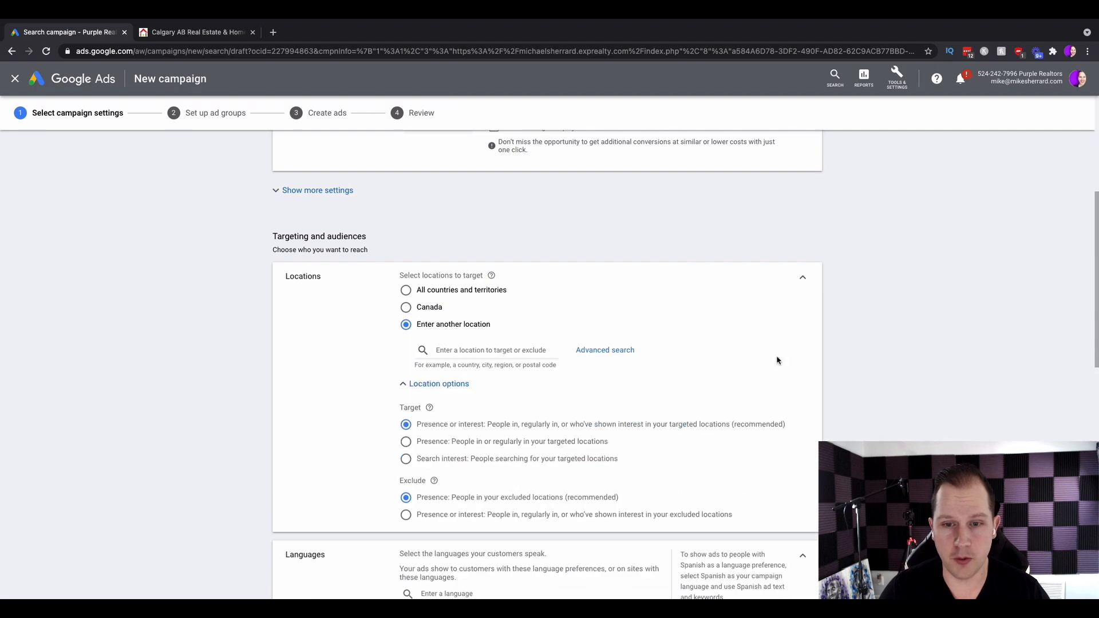
{"action": "left_click", "coordinate": [606, 356]}
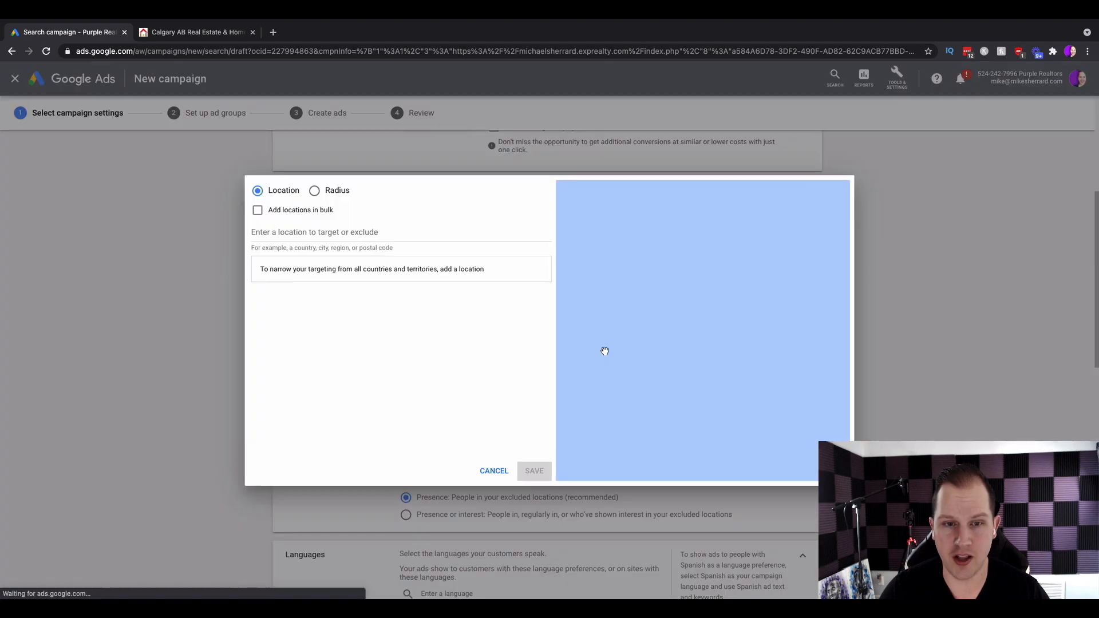
Target the T2G, Alberta, Canada postal code and remove it again.
{"action": "left_click", "coordinate": [303, 246]}
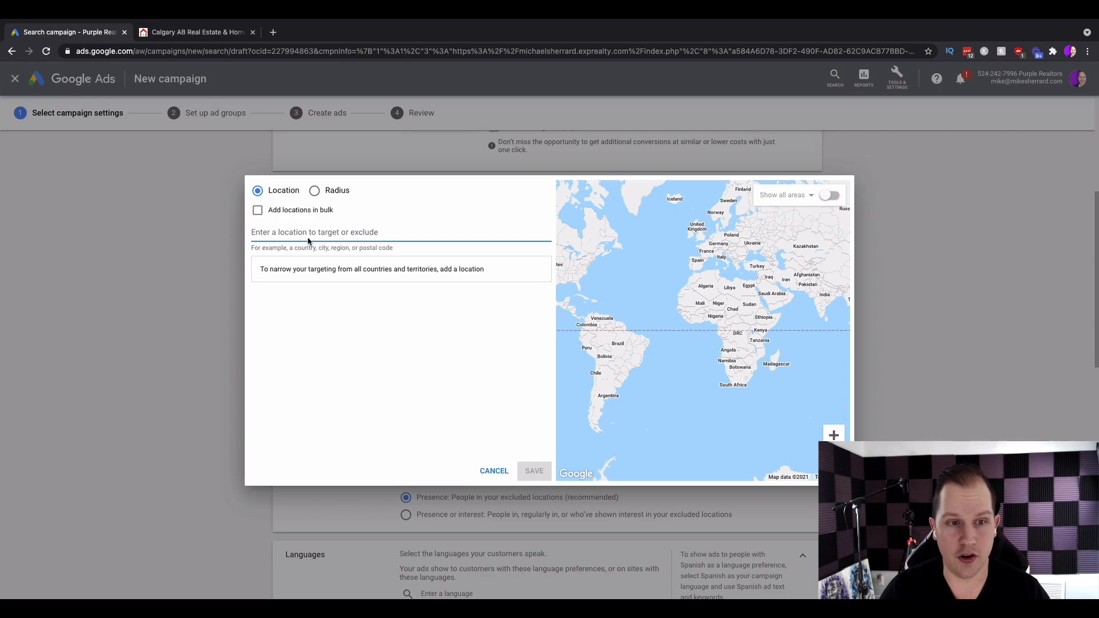
{"action": "type", "text": "t2g"}
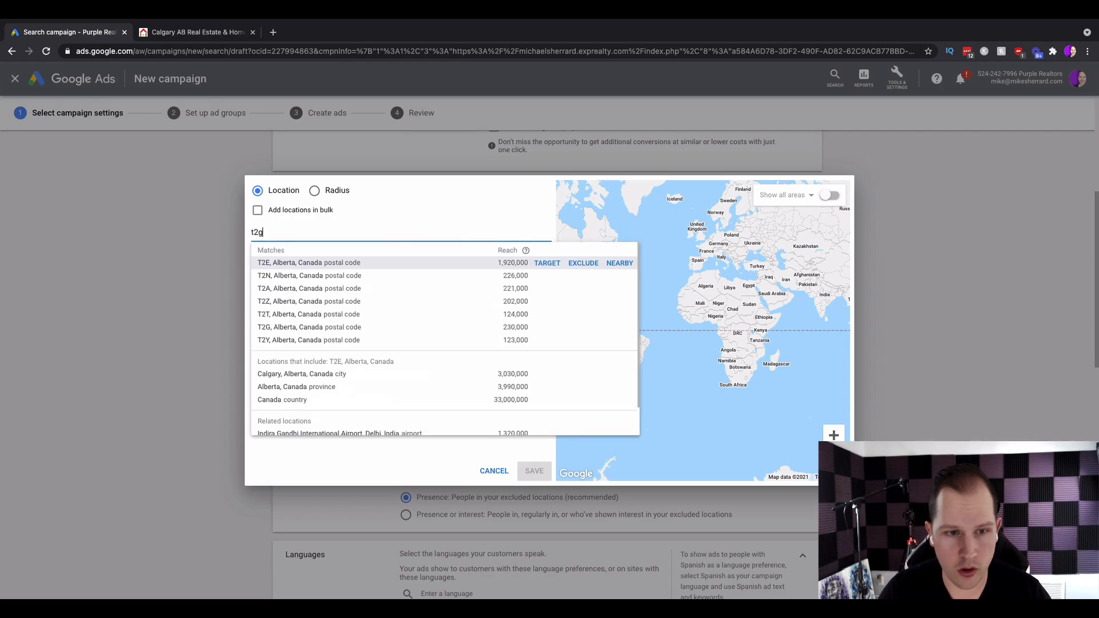
{"action": "left_click", "coordinate": [283, 262]}
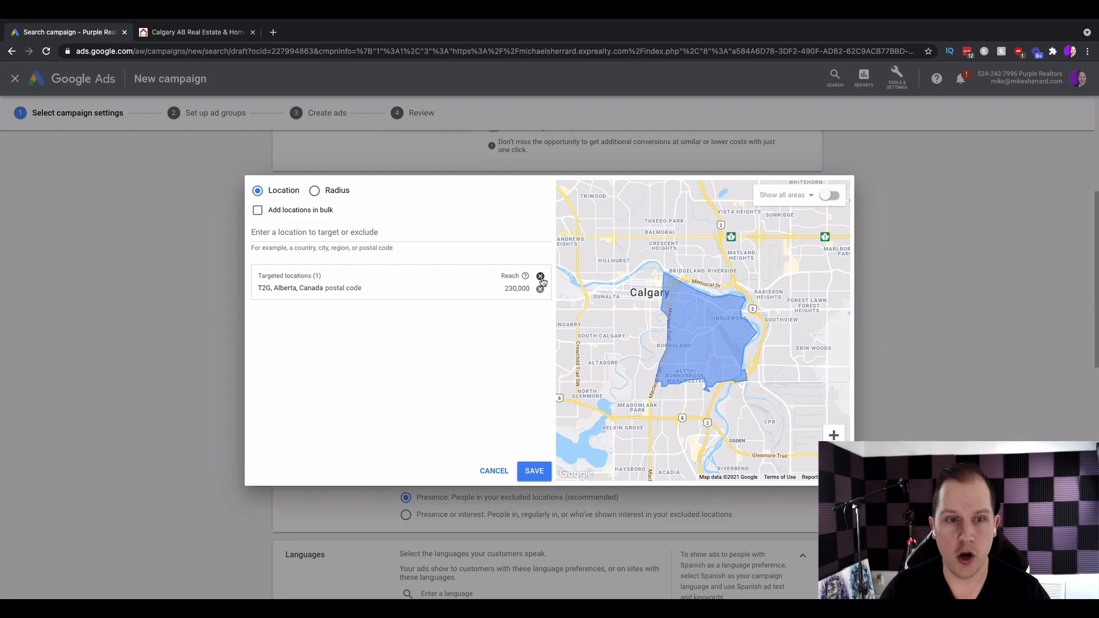
{"action": "left_click", "coordinate": [539, 289]}
Switch to Radius targeting and search for auburn bay as the place.
{"action": "left_click", "coordinate": [316, 191]}
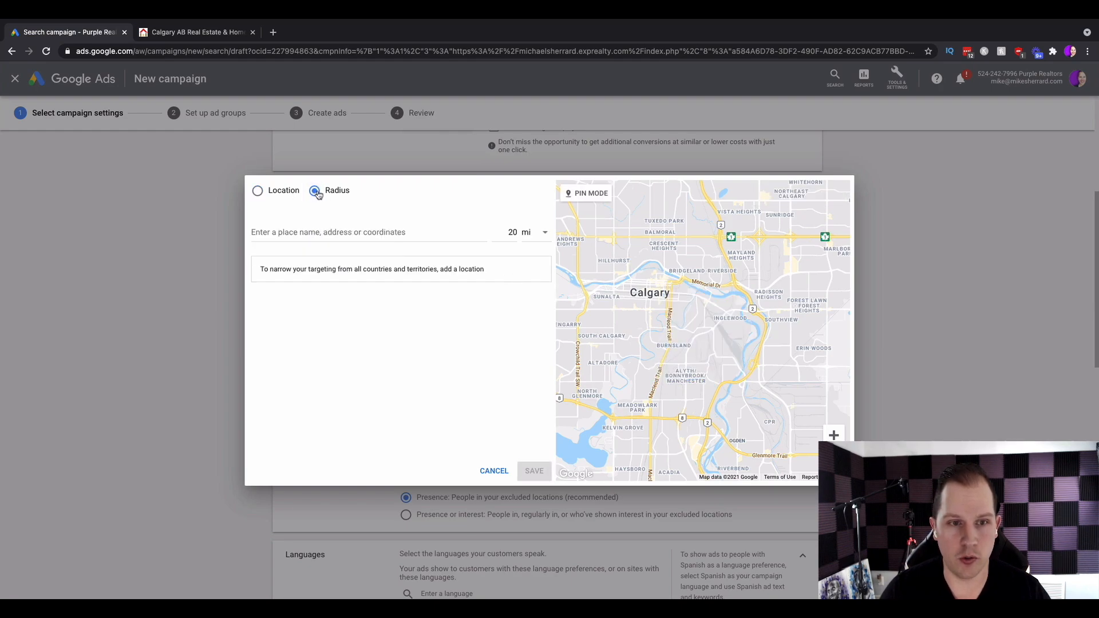
{"action": "left_click", "coordinate": [321, 234]}
{"action": "type", "text": "auburn bay"}
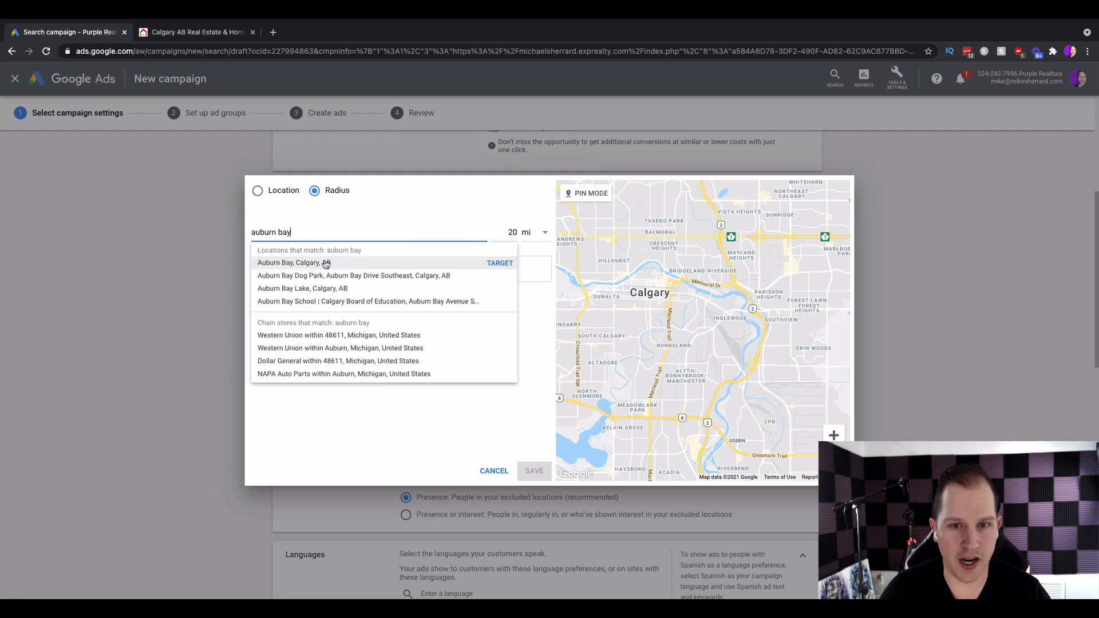
Set a 3 mi radius and target Auburn Bay, Calgary, AB.
{"action": "double_click", "coordinate": [513, 232]}
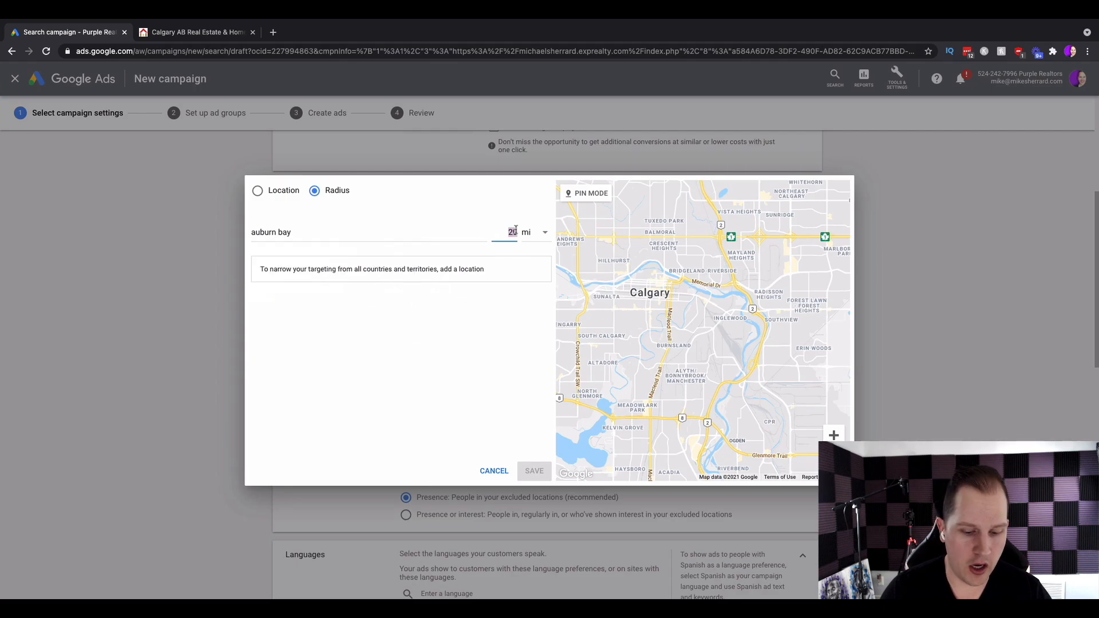
{"action": "type", "text": "3"}
{"action": "left_click", "coordinate": [394, 237]}
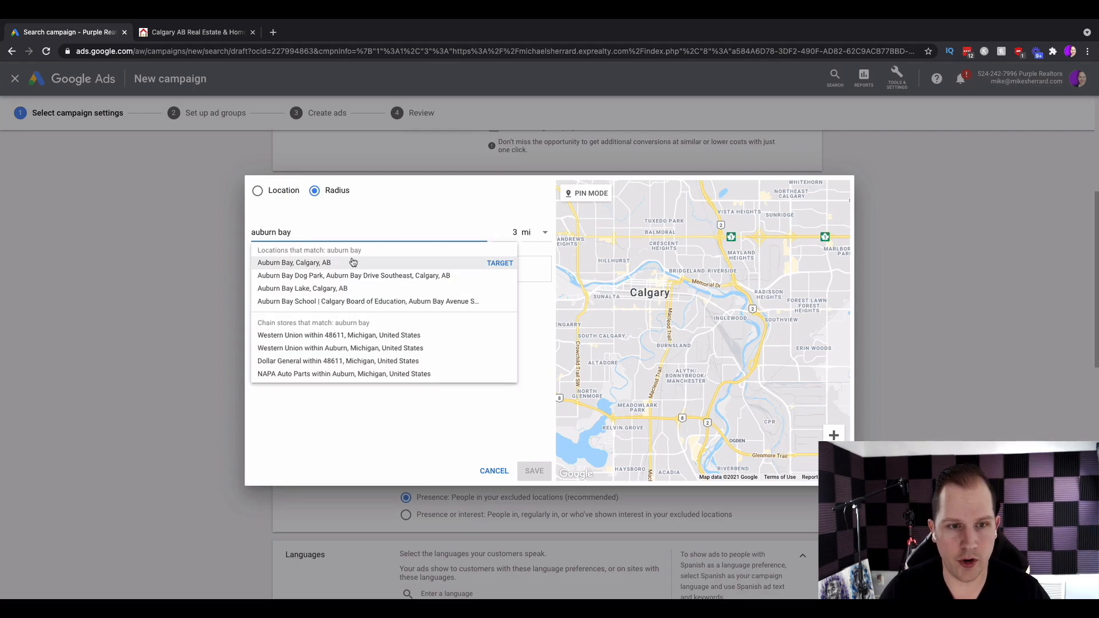
{"action": "left_click", "coordinate": [324, 263]}
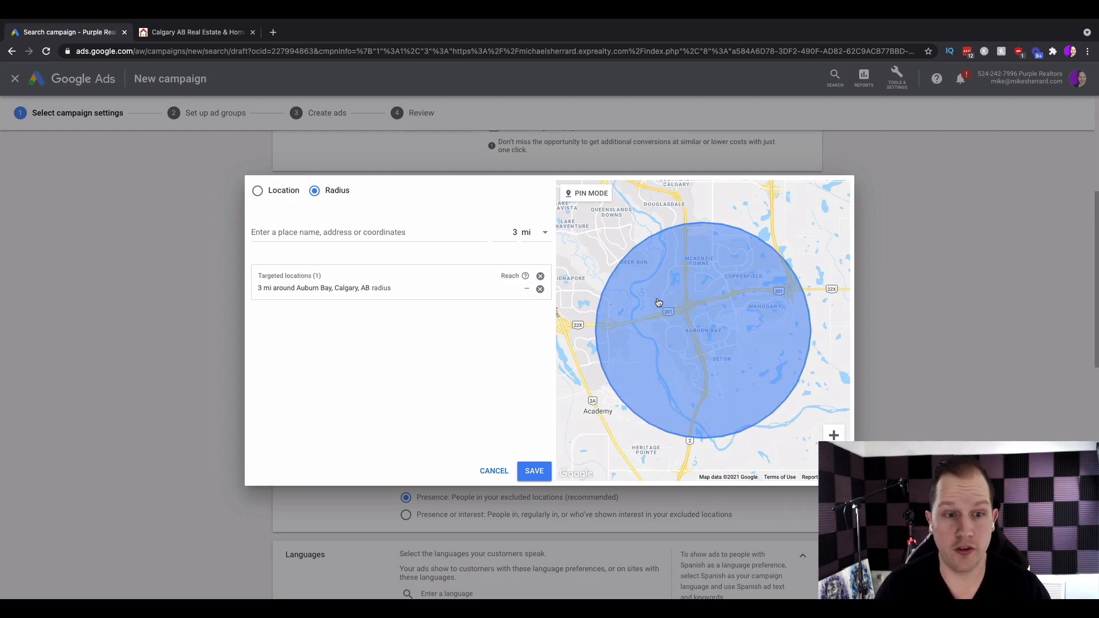
Change the Auburn Bay target radius to 4 mi, then cancel the radius targeting dialog.
{"action": "left_click", "coordinate": [474, 291]}
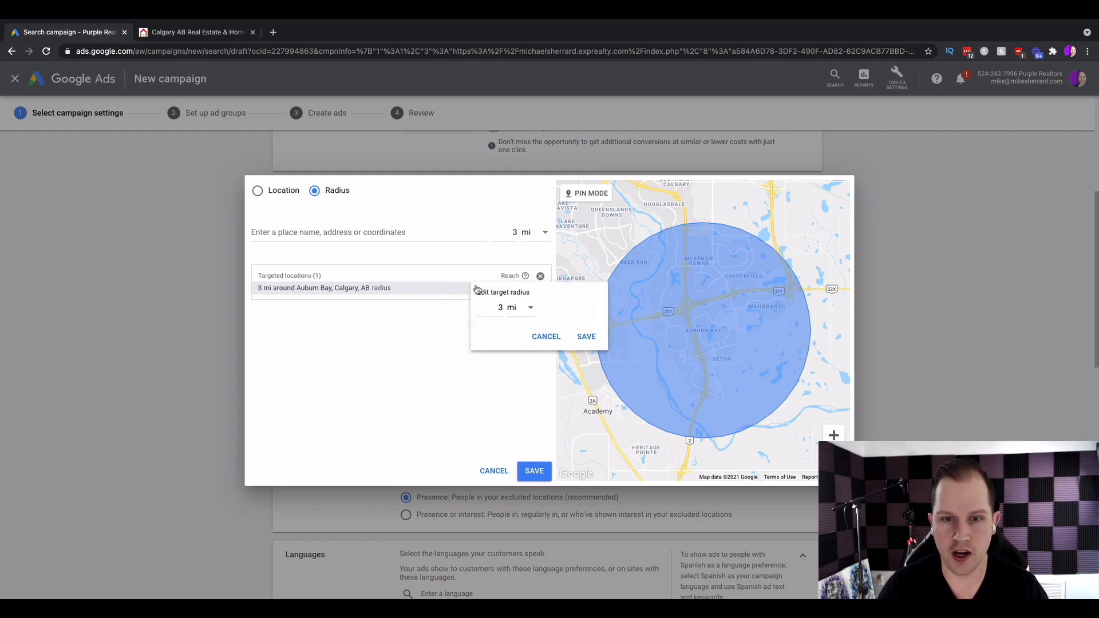
{"action": "left_click", "coordinate": [523, 307]}
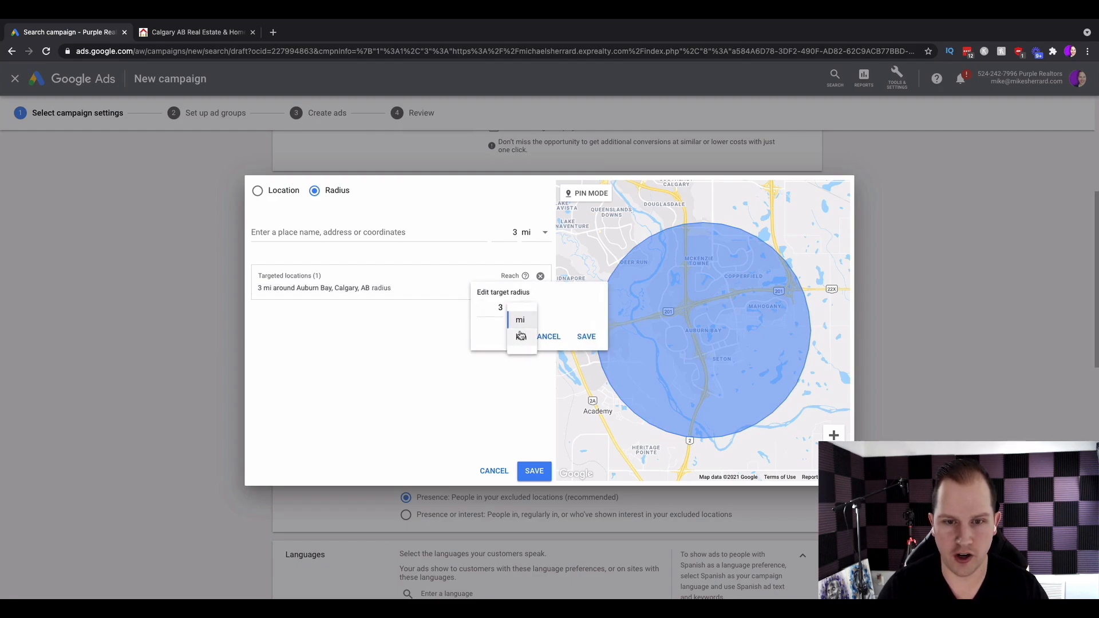
{"action": "left_click", "coordinate": [554, 311]}
{"action": "left_click_drag", "start_coordinate": [492, 308], "coordinate": [510, 310]}
{"action": "type", "text": "4"}
{"action": "left_click", "coordinate": [585, 337]}
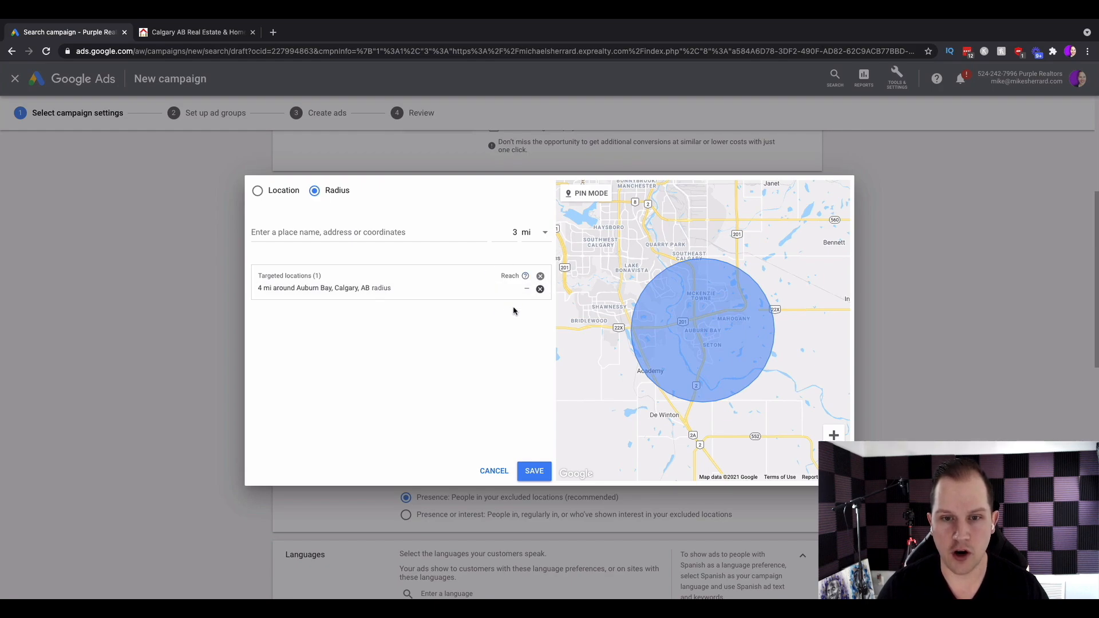
{"action": "left_click", "coordinate": [490, 470]}
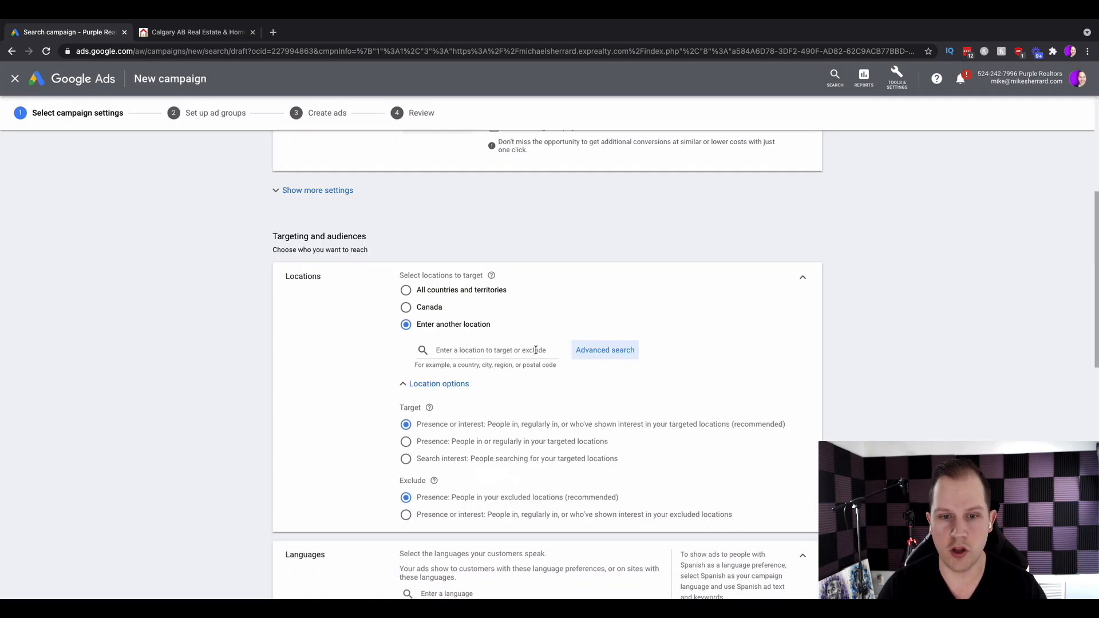
Target Calgary, Alberta, Canada city and collapse the location options.
{"action": "left_click", "coordinate": [515, 348]}
{"action": "type", "text": "calgary"}
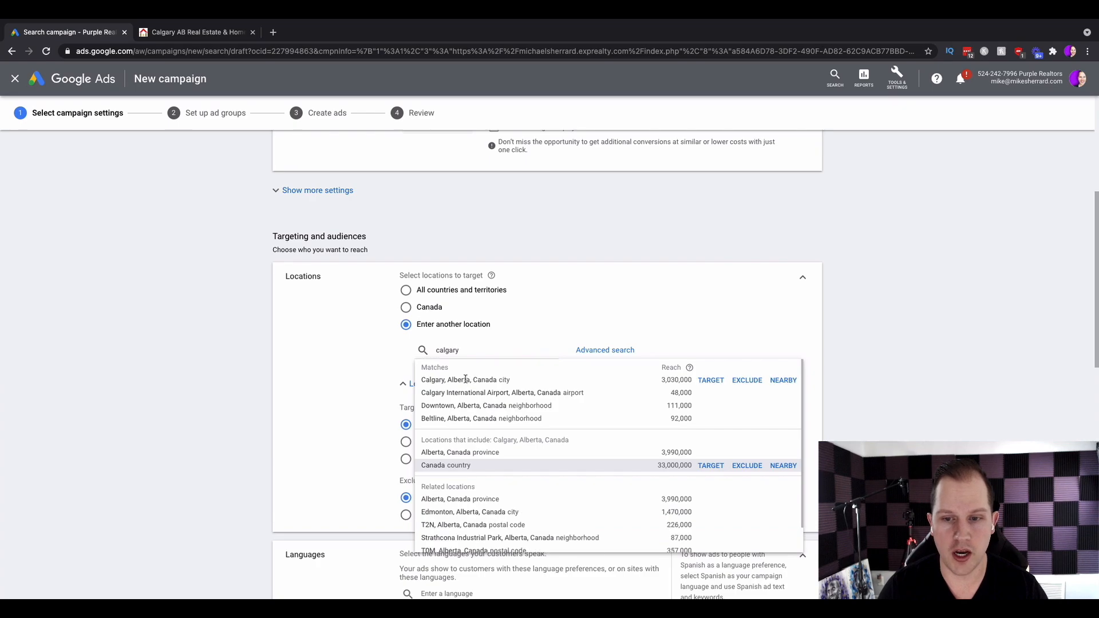
{"action": "left_click", "coordinate": [465, 380]}
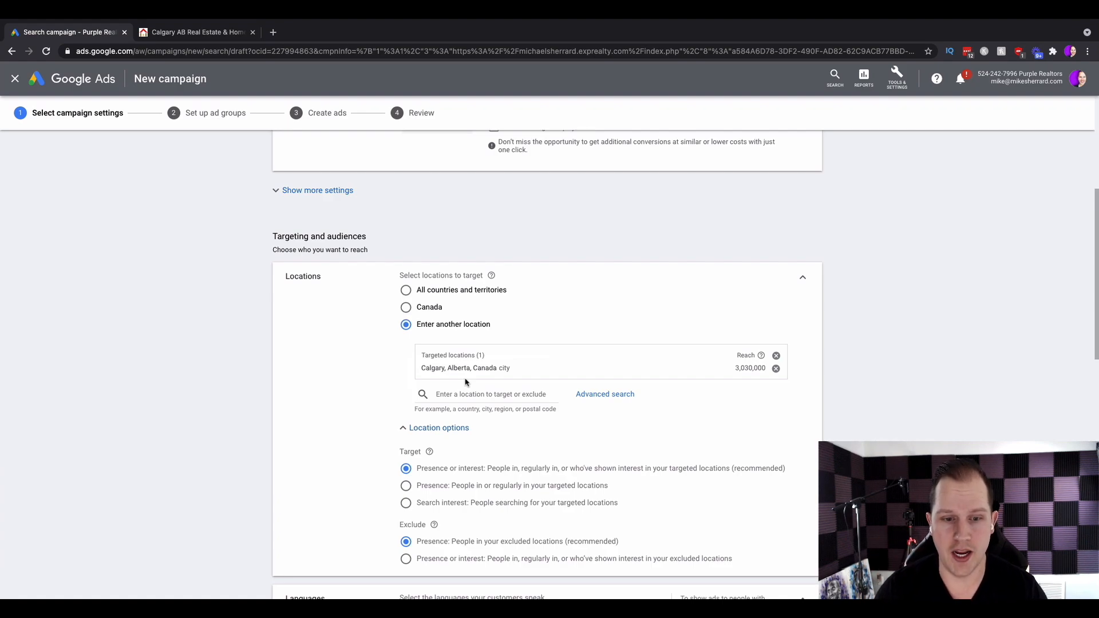
{"action": "scroll", "coordinate": [431, 429], "scroll_direction": "down", "scroll_amount": 3}
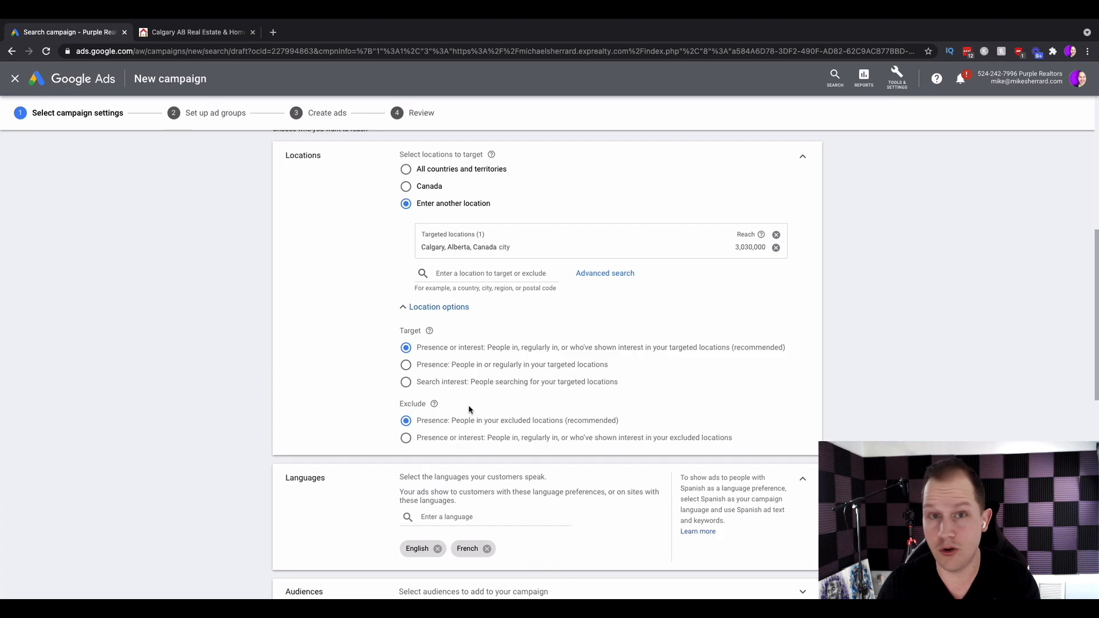
{"action": "left_click", "coordinate": [429, 317]}
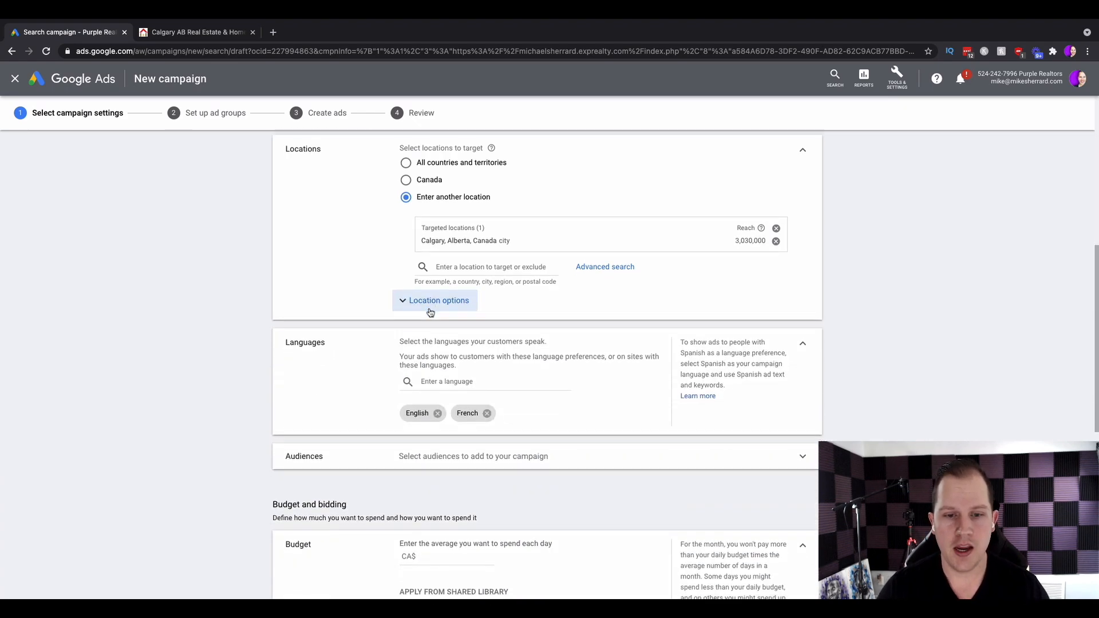
Remove French from the campaign languages.
{"action": "scroll", "coordinate": [421, 309], "scroll_direction": "down", "scroll_amount": 3}
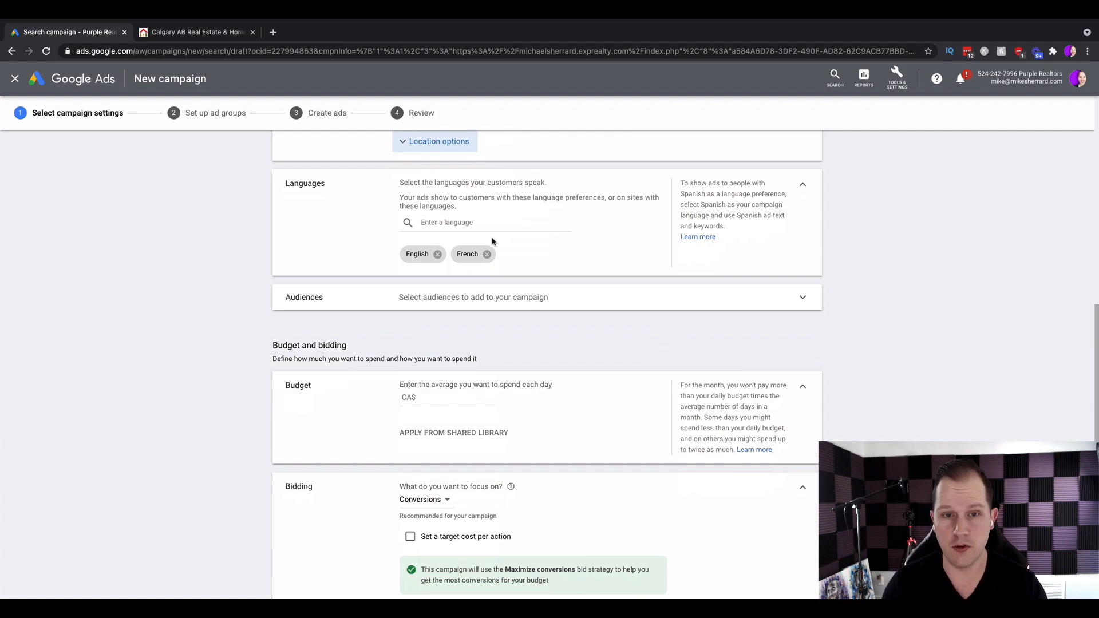
{"action": "left_click", "coordinate": [487, 255]}
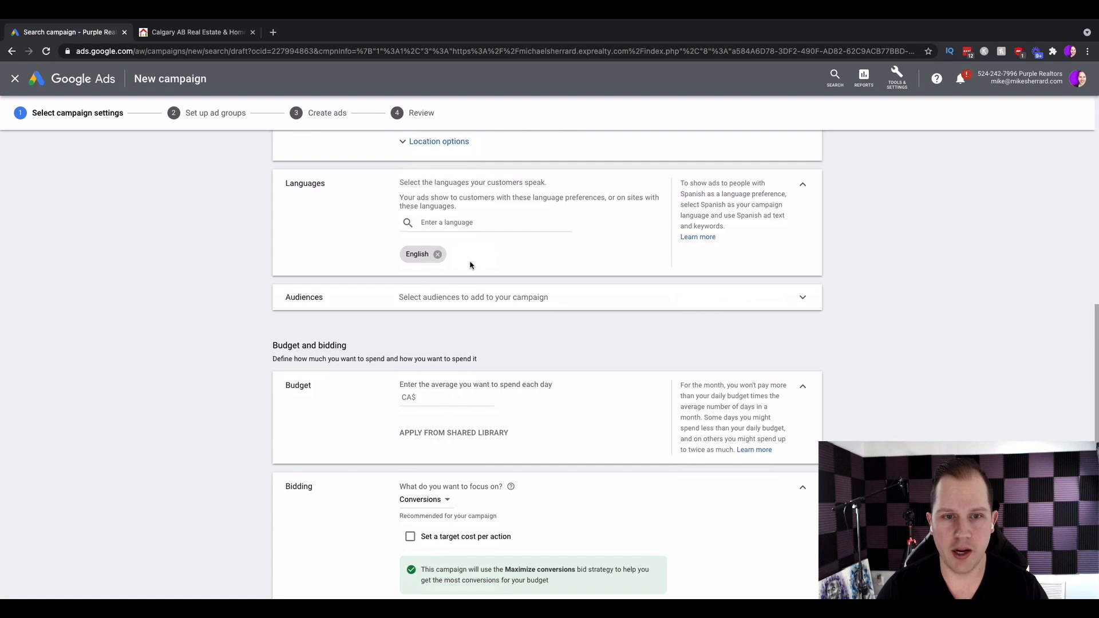
Search audiences for real estate and add Real Estate, Houses (For Sale), Residential Properties and Residential Properties (For Sale).
{"action": "left_click", "coordinate": [444, 297]}
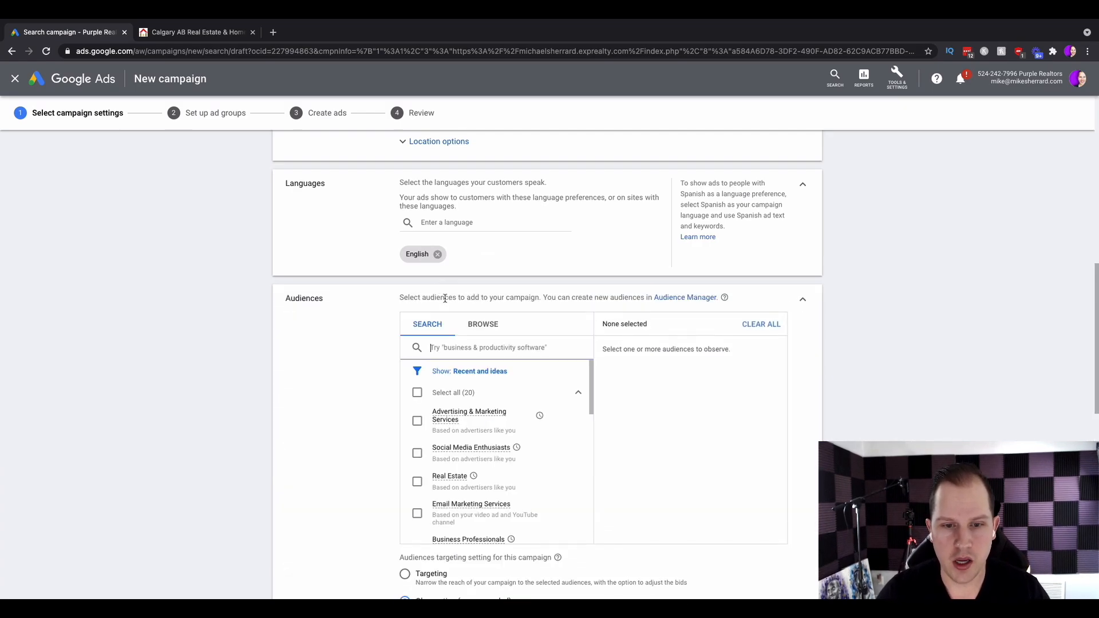
{"action": "scroll", "coordinate": [400, 318], "scroll_direction": "down", "scroll_amount": 1}
{"action": "scroll", "coordinate": [349, 339], "scroll_direction": "down", "scroll_amount": 2}
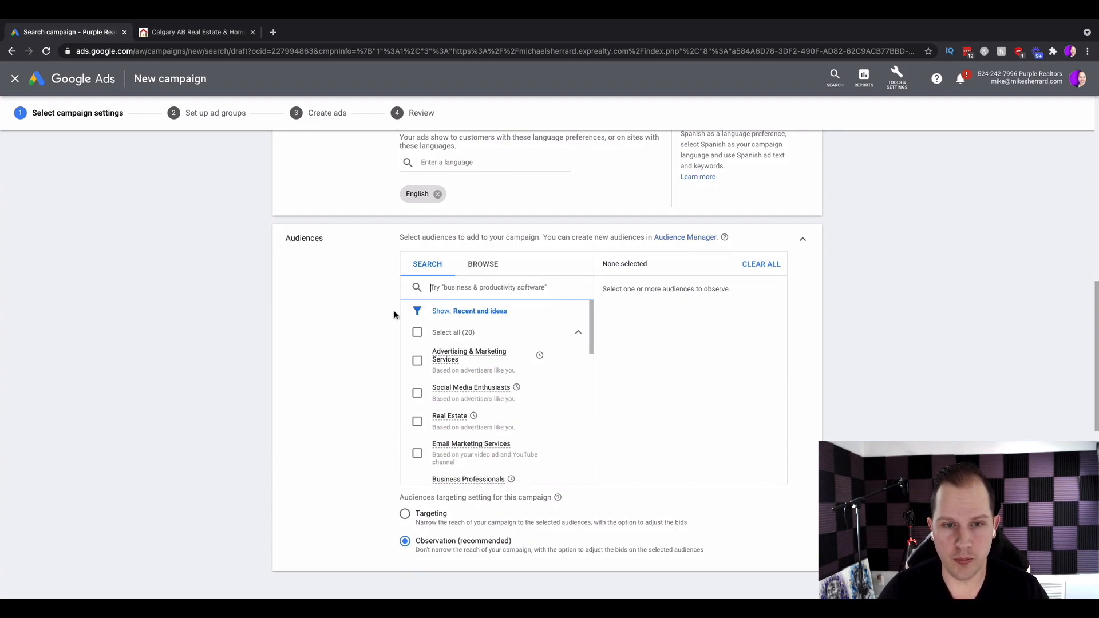
{"action": "type", "text": "real estate"}
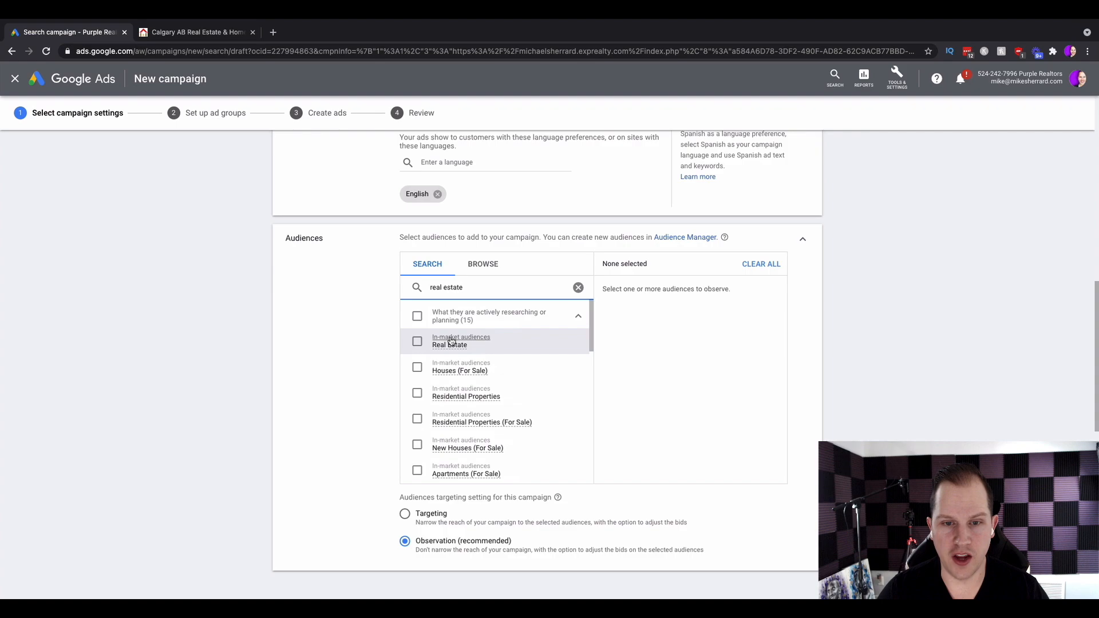
{"action": "mouse_move", "coordinate": [450, 343]}
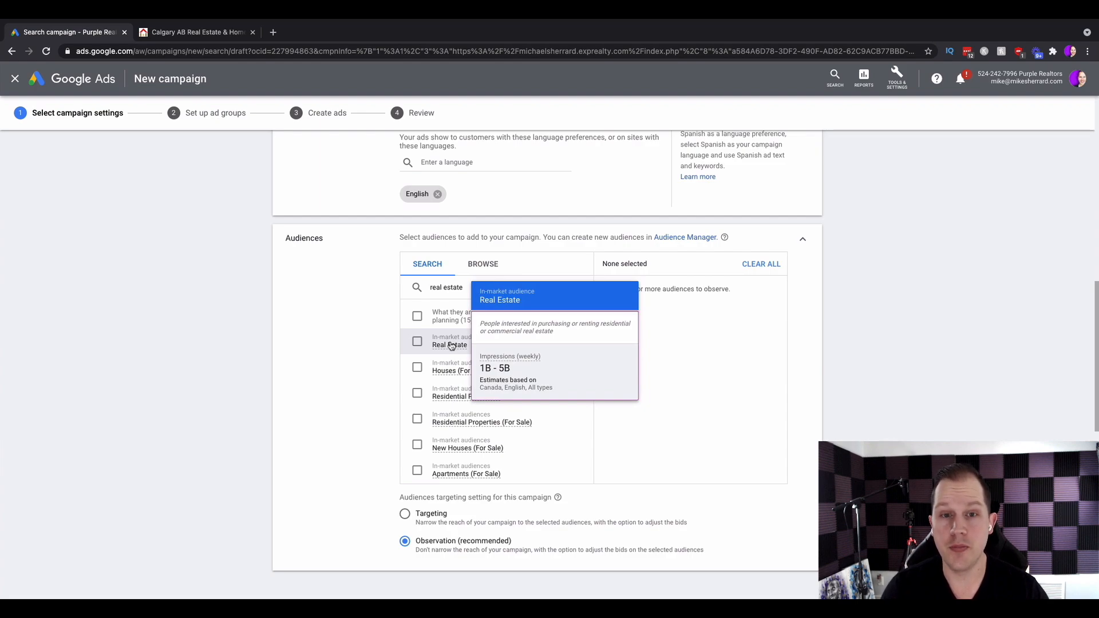
{"action": "left_click", "coordinate": [416, 341]}
{"action": "left_click", "coordinate": [416, 367]}
{"action": "left_click", "coordinate": [413, 394]}
{"action": "left_click", "coordinate": [412, 420]}
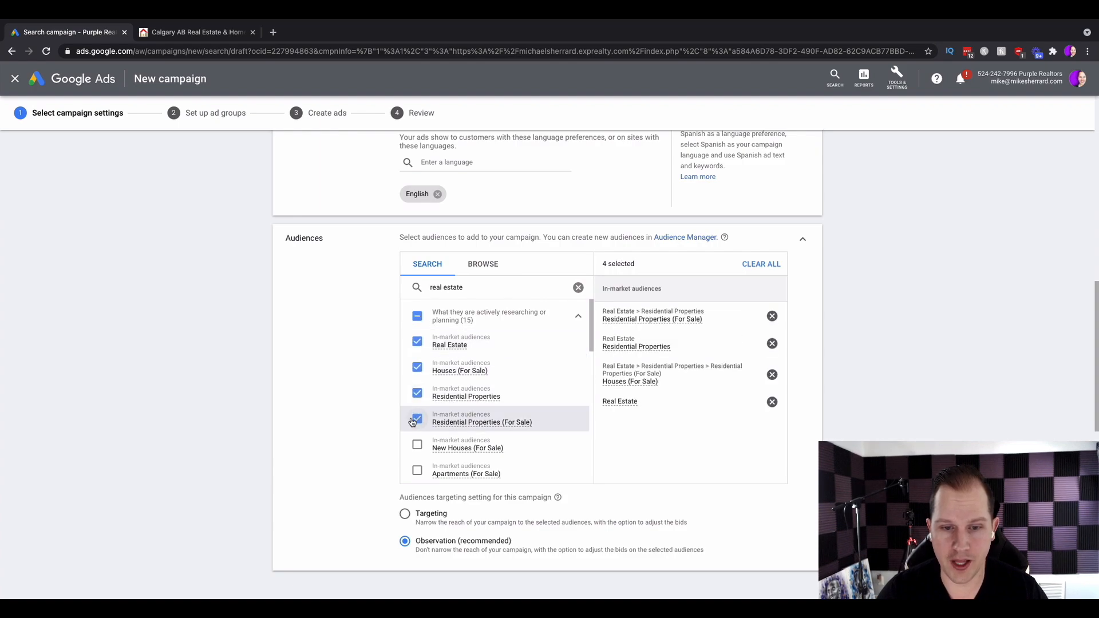
Also add New Houses (For Sale), Apartments (For Sale) and New Apartments (For Sale) audiences.
{"action": "scroll", "coordinate": [412, 421], "scroll_direction": "down", "scroll_amount": 1}
{"action": "left_click", "coordinate": [413, 386]}
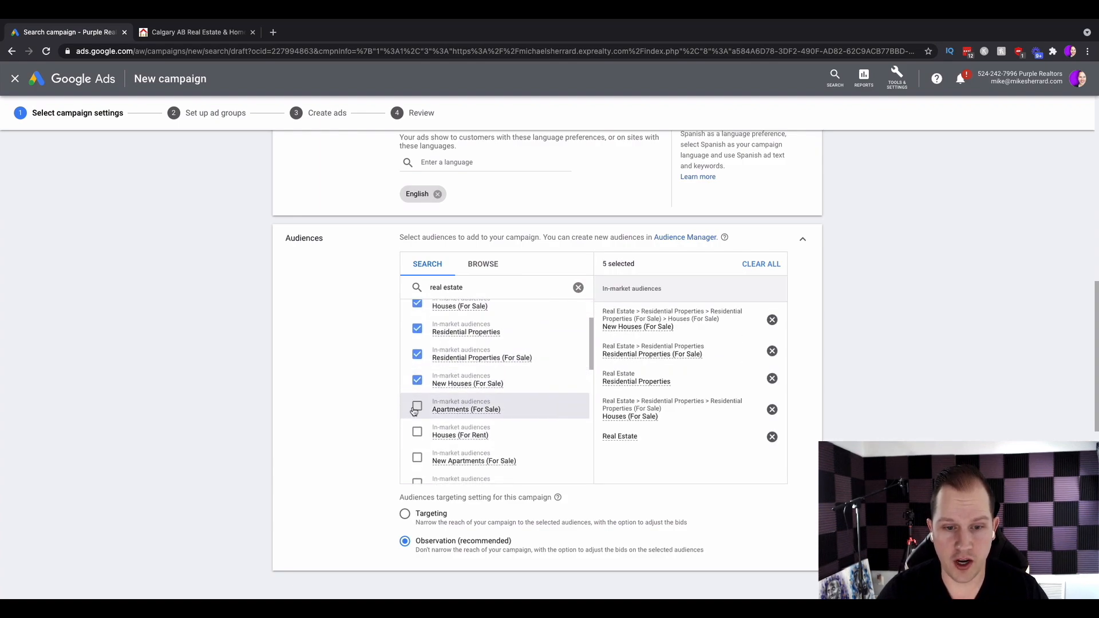
{"action": "left_click", "coordinate": [413, 409]}
{"action": "scroll", "coordinate": [413, 411], "scroll_direction": "down", "scroll_amount": 1}
{"action": "left_click", "coordinate": [415, 392]}
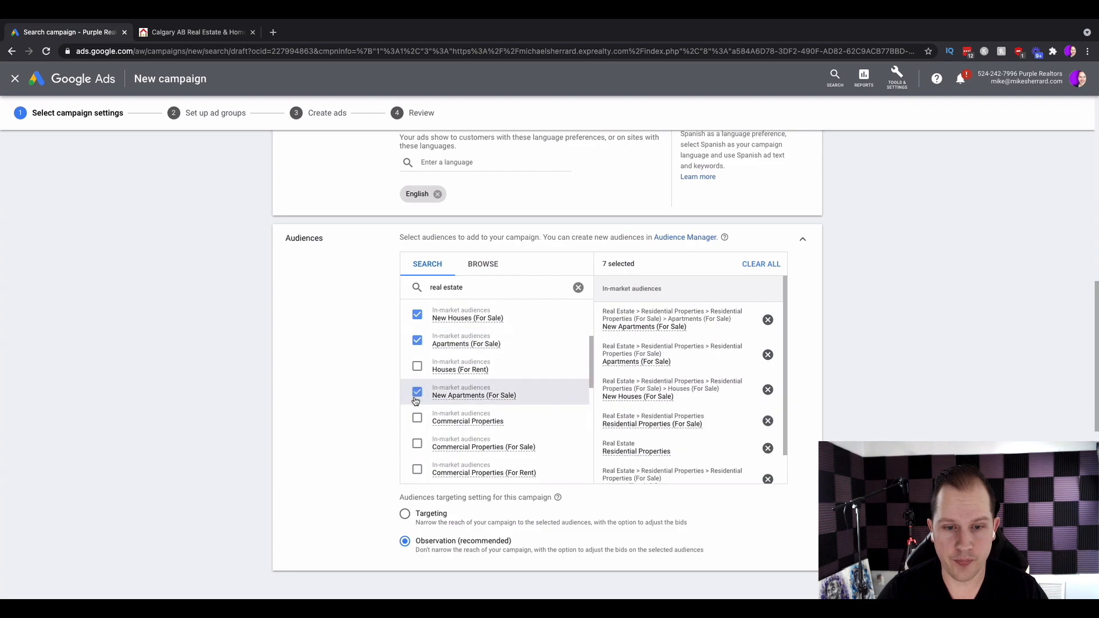
Browse the remaining real estate audience options in the list.
{"action": "scroll", "coordinate": [415, 400], "scroll_direction": "down", "scroll_amount": 1}
{"action": "scroll", "coordinate": [491, 436], "scroll_direction": "down", "scroll_amount": 3}
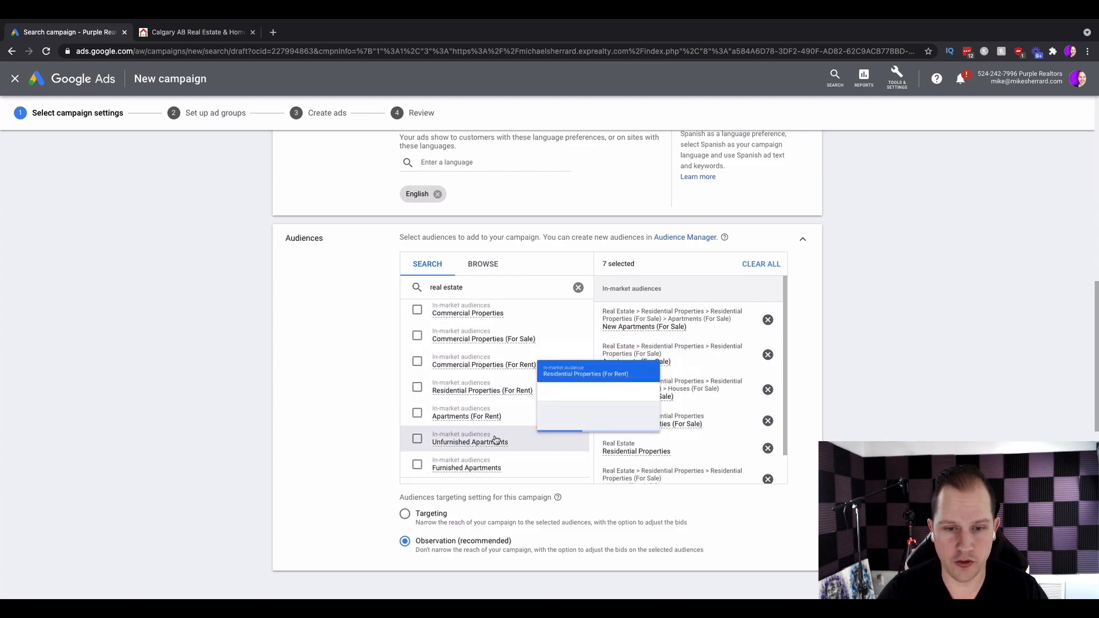
{"action": "scroll", "coordinate": [495, 439], "scroll_direction": "down", "scroll_amount": 5}
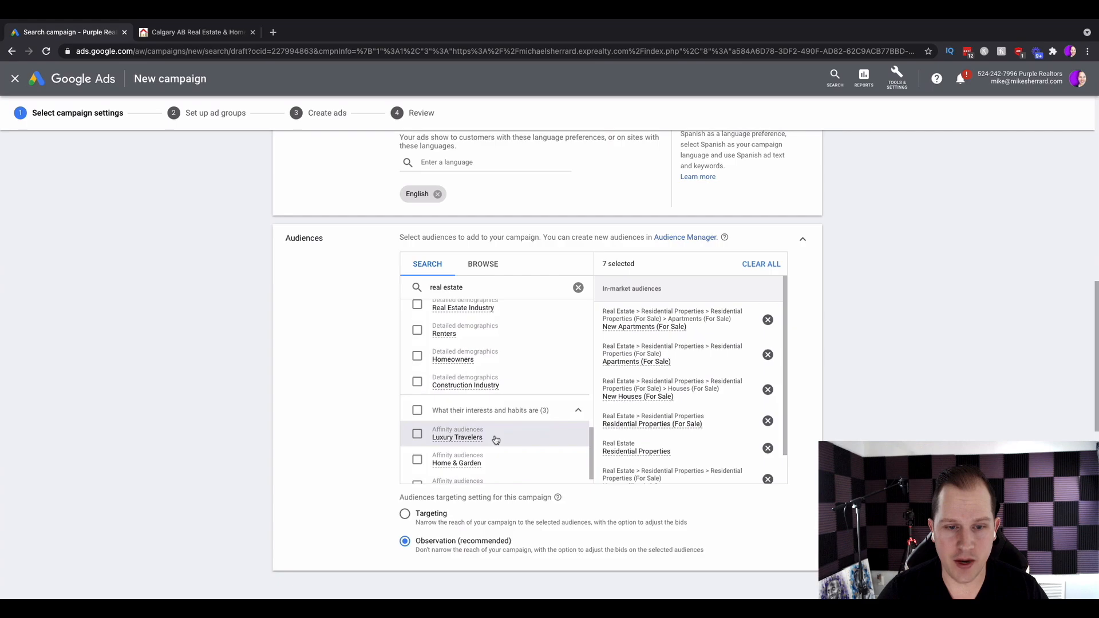
{"action": "scroll", "coordinate": [496, 439], "scroll_direction": "up", "scroll_amount": 2}
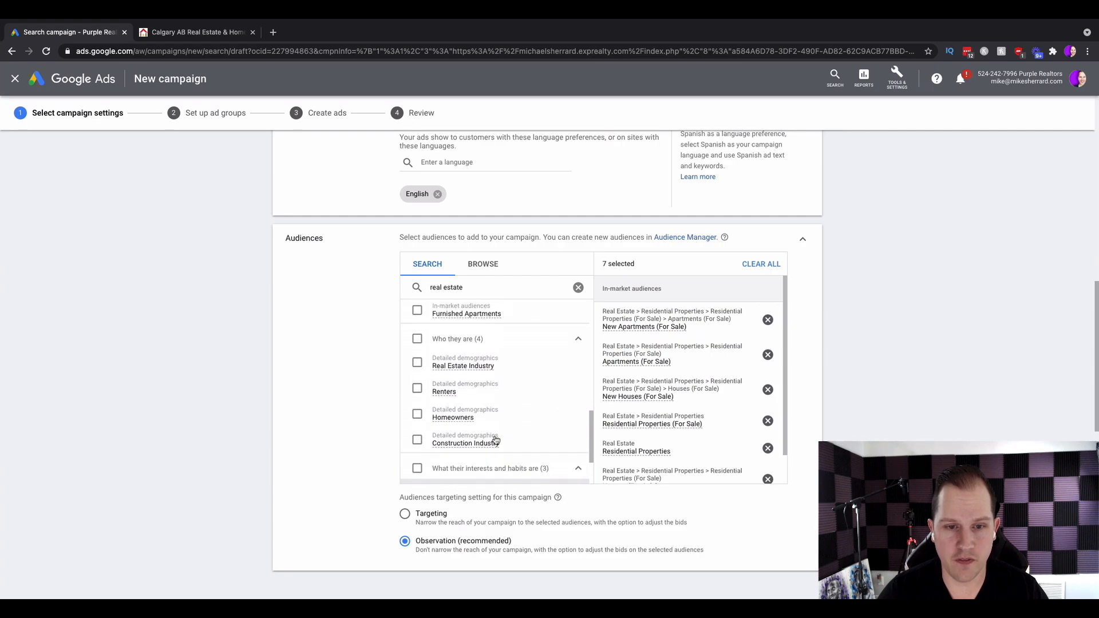
{"action": "scroll", "coordinate": [495, 439], "scroll_direction": "down", "scroll_amount": 6}
{"action": "scroll", "coordinate": [495, 439], "scroll_direction": "up", "scroll_amount": 10}
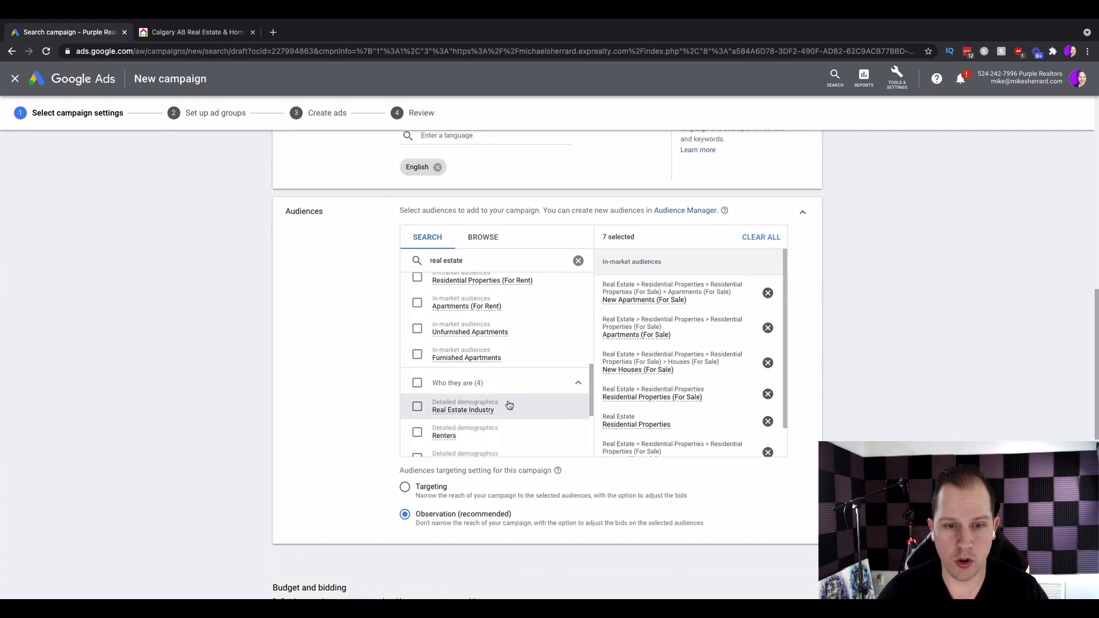
{"action": "scroll", "coordinate": [509, 404], "scroll_direction": "up", "scroll_amount": 5}
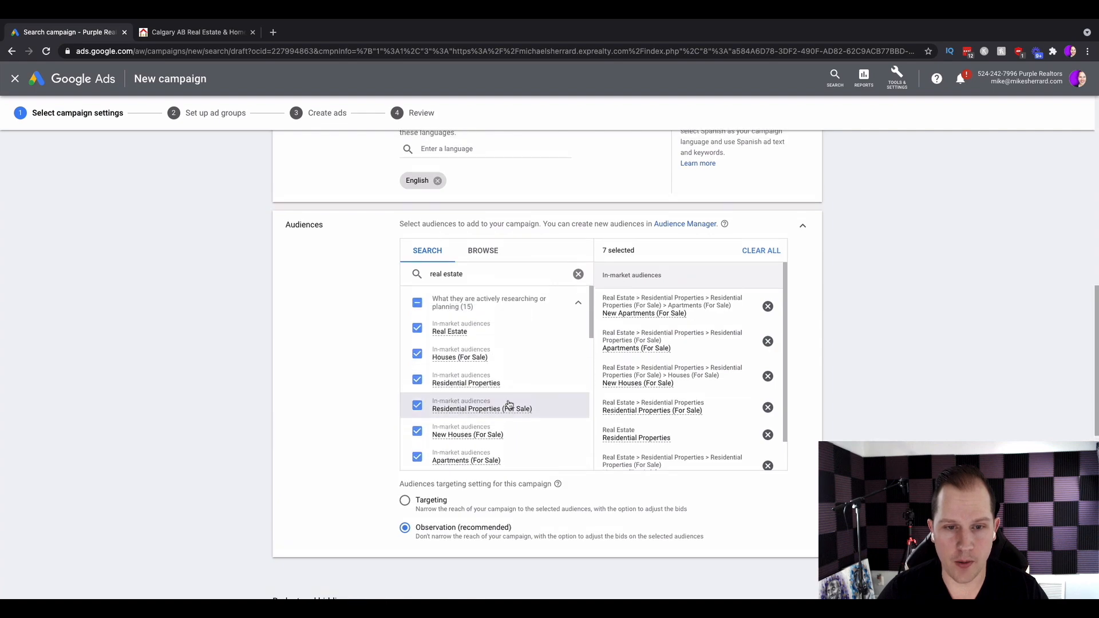
{"action": "scroll", "coordinate": [496, 309], "scroll_direction": "down", "scroll_amount": 2}
{"action": "scroll", "coordinate": [496, 310], "scroll_direction": "down", "scroll_amount": 2}
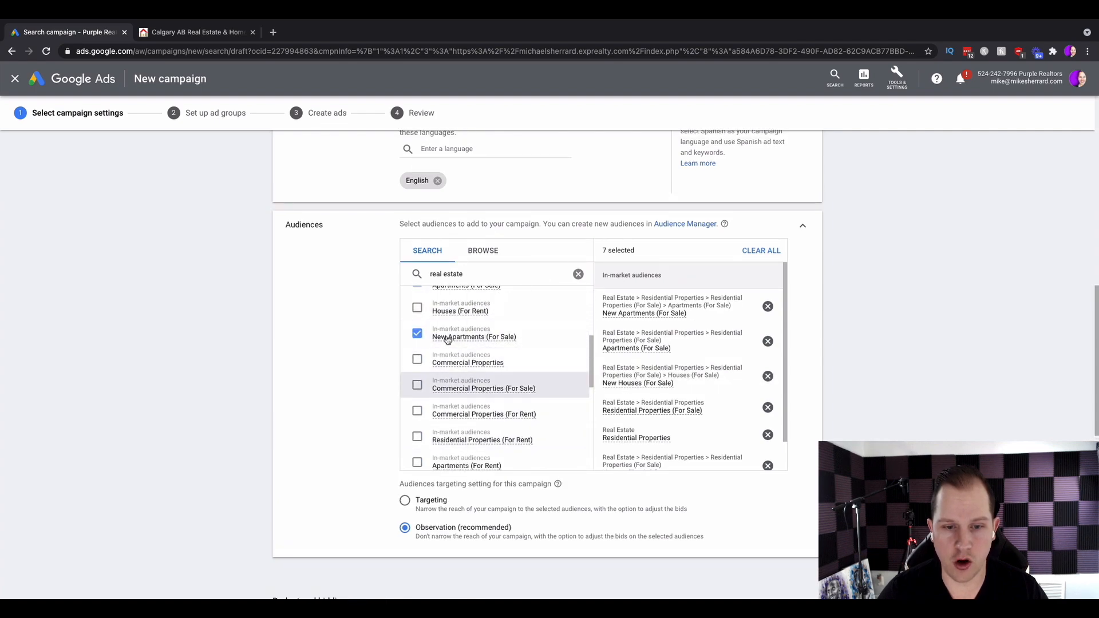
{"action": "scroll", "coordinate": [468, 358], "scroll_direction": "down", "scroll_amount": 1}
{"action": "scroll", "coordinate": [469, 358], "scroll_direction": "down", "scroll_amount": 2}
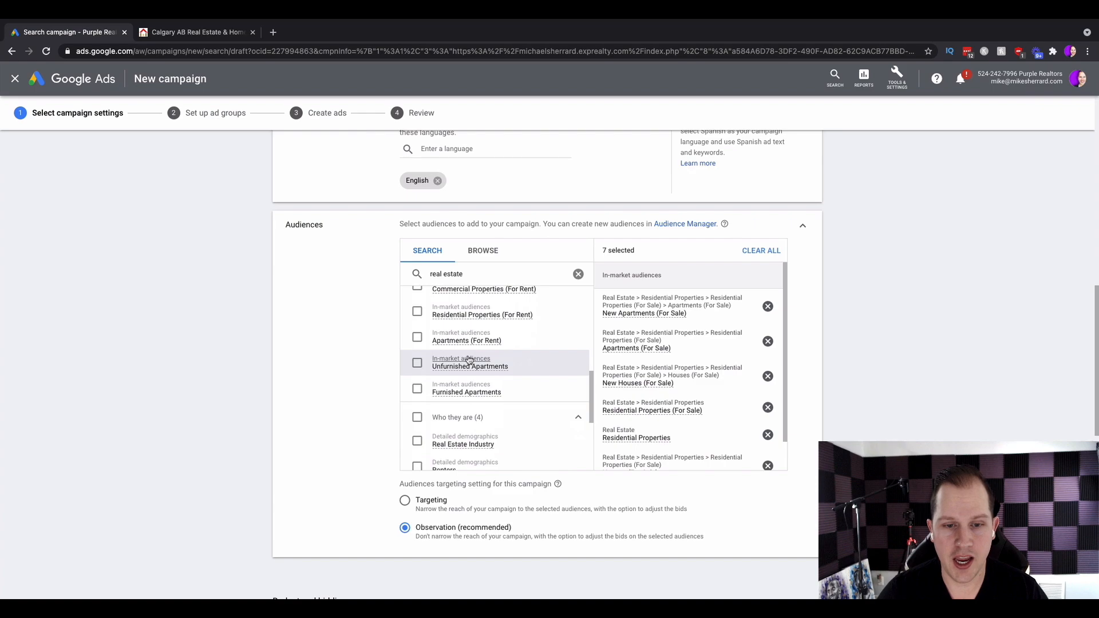
{"action": "scroll", "coordinate": [817, 311], "scroll_direction": "down", "scroll_amount": 5}
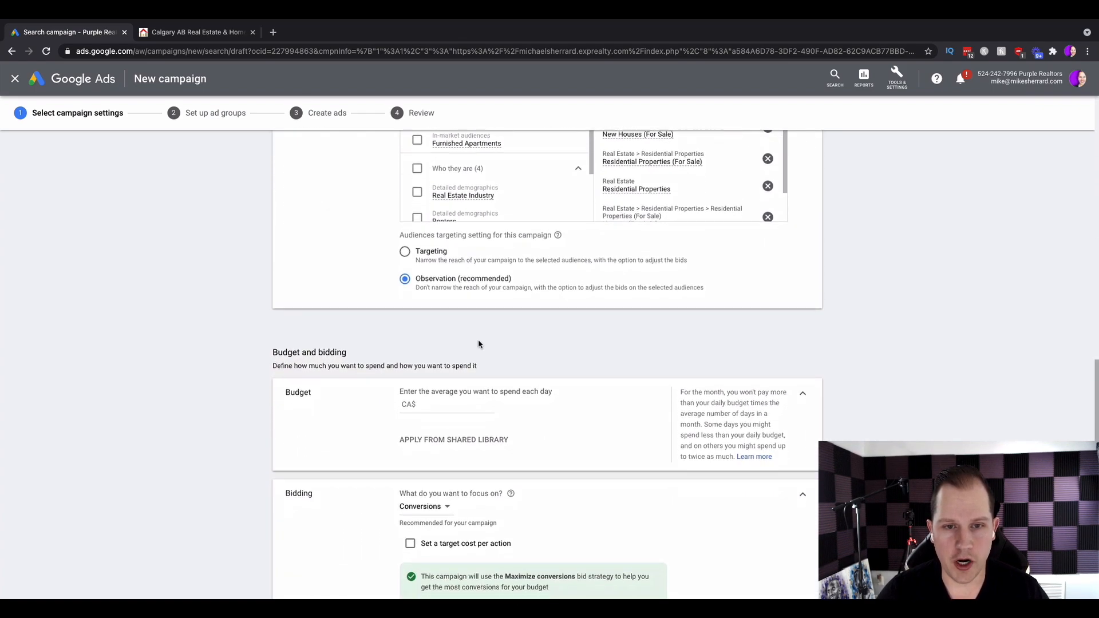
Set the average daily budget to CA$15.
{"action": "scroll", "coordinate": [481, 338], "scroll_direction": "down", "scroll_amount": 1}
{"action": "scroll", "coordinate": [451, 273], "scroll_direction": "down", "scroll_amount": 2}
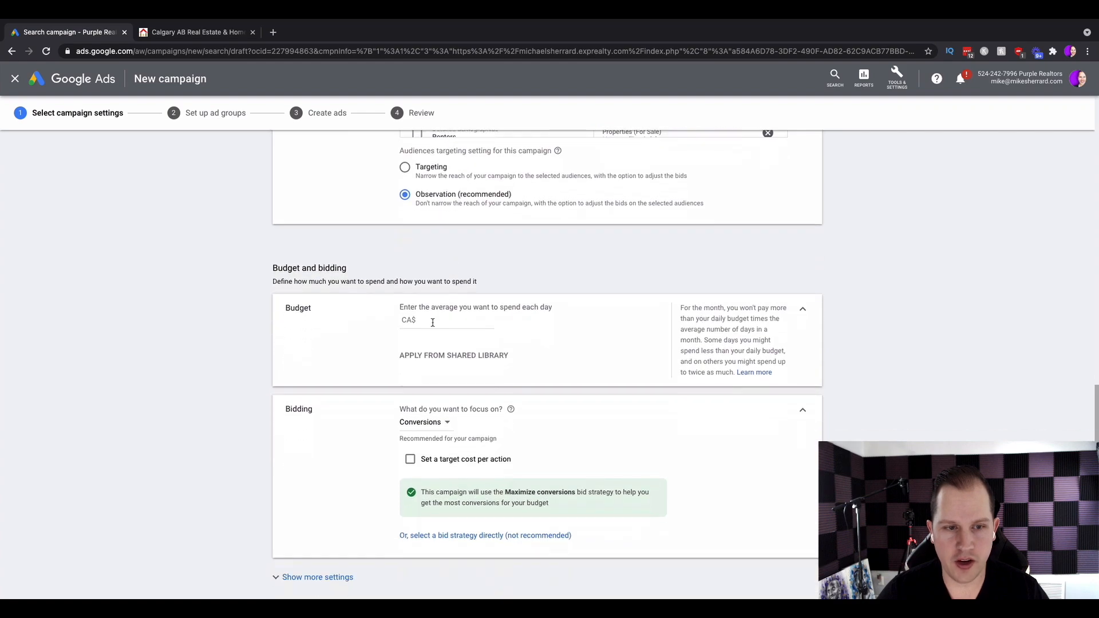
{"action": "left_click", "coordinate": [434, 321]}
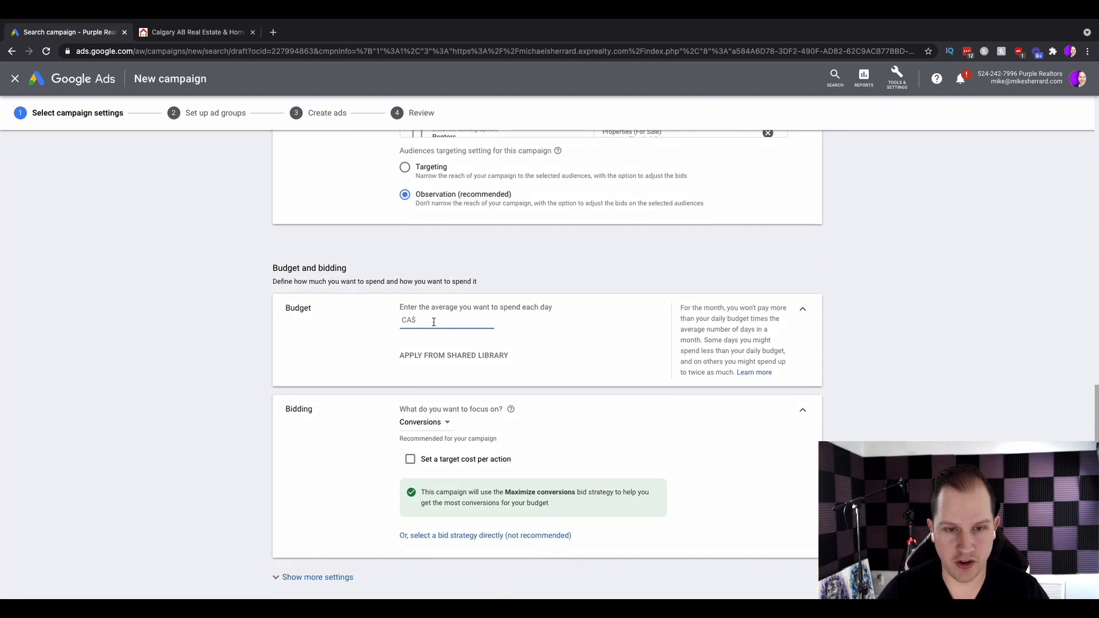
{"action": "type", "text": "15"}
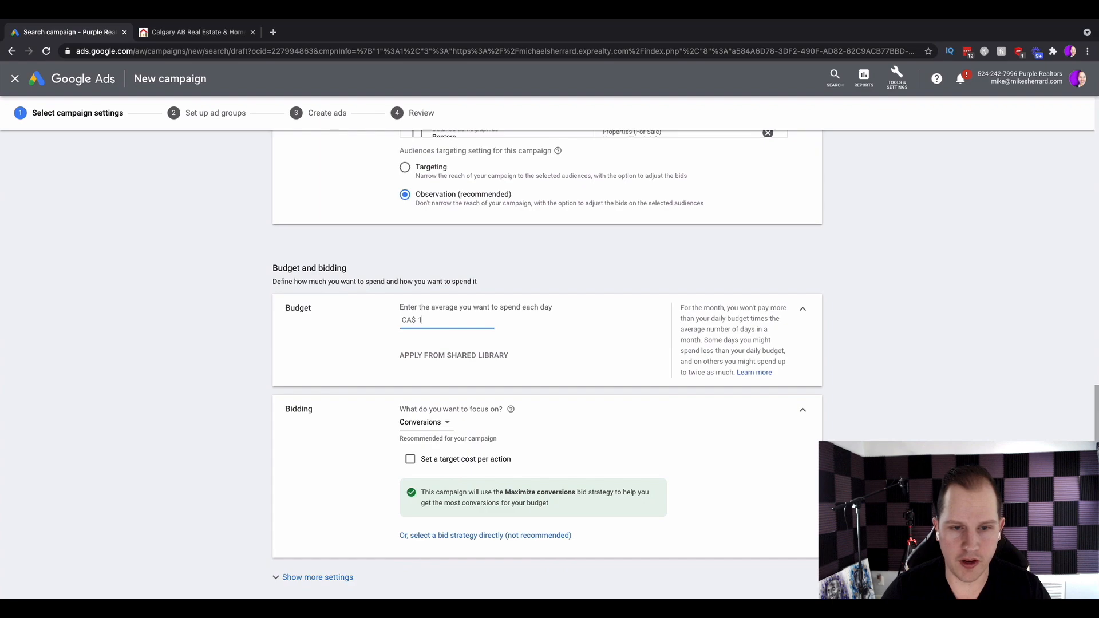
{"action": "left_click", "coordinate": [532, 316]}
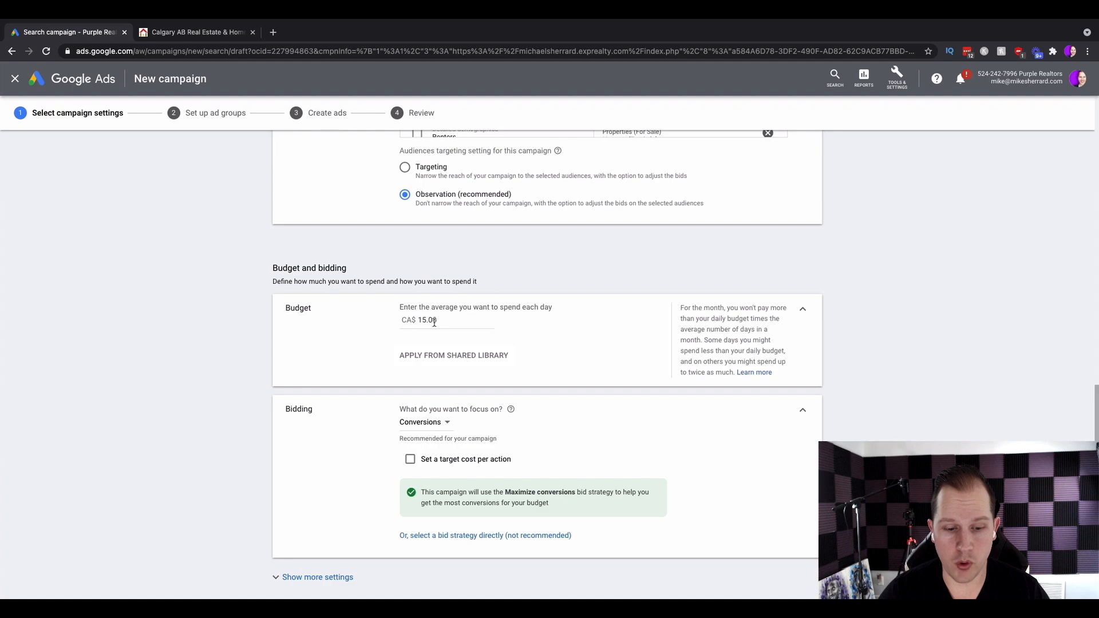
Set the bidding focus to Clicks with a maximum cost per click bid limit of CA$3.00.
{"action": "scroll", "coordinate": [434, 322], "scroll_direction": "down", "scroll_amount": 2}
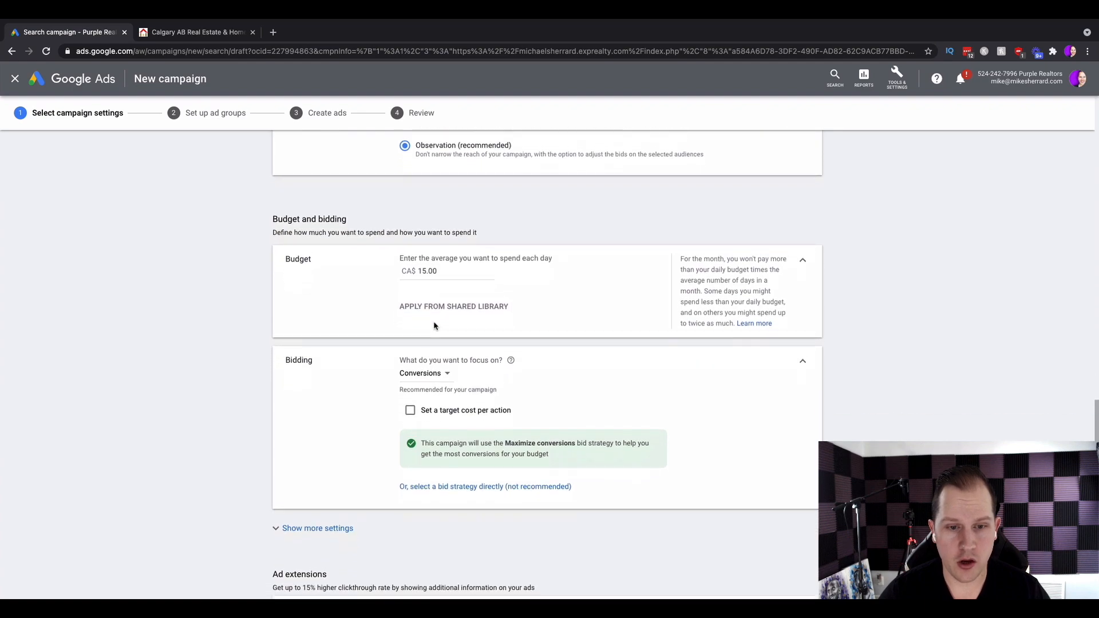
{"action": "scroll", "coordinate": [434, 322], "scroll_direction": "down", "scroll_amount": 1}
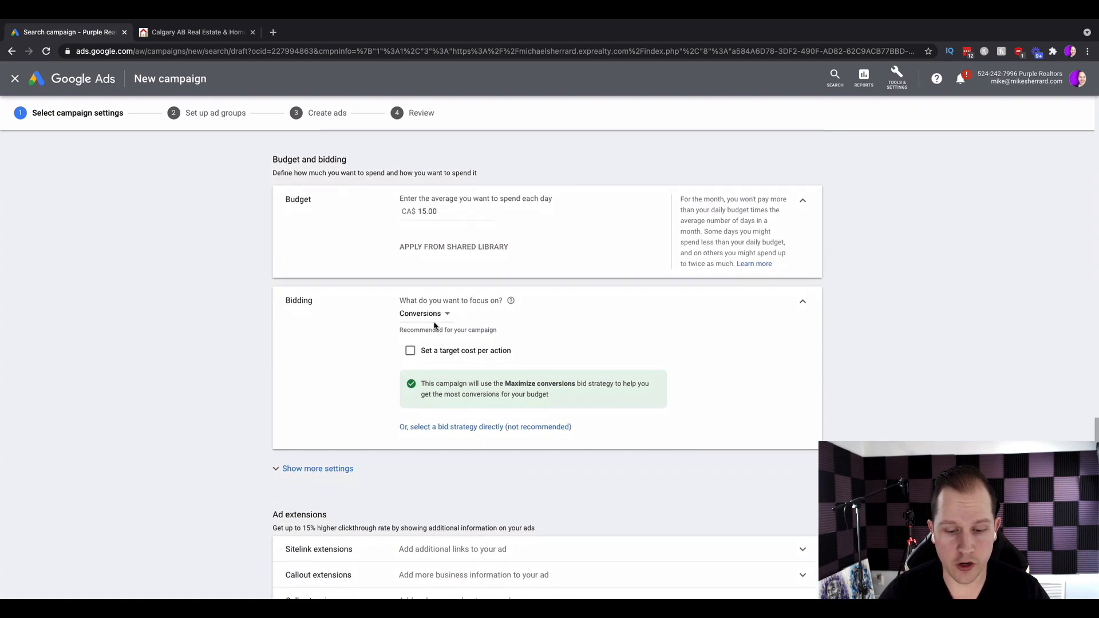
{"action": "left_click", "coordinate": [445, 319]}
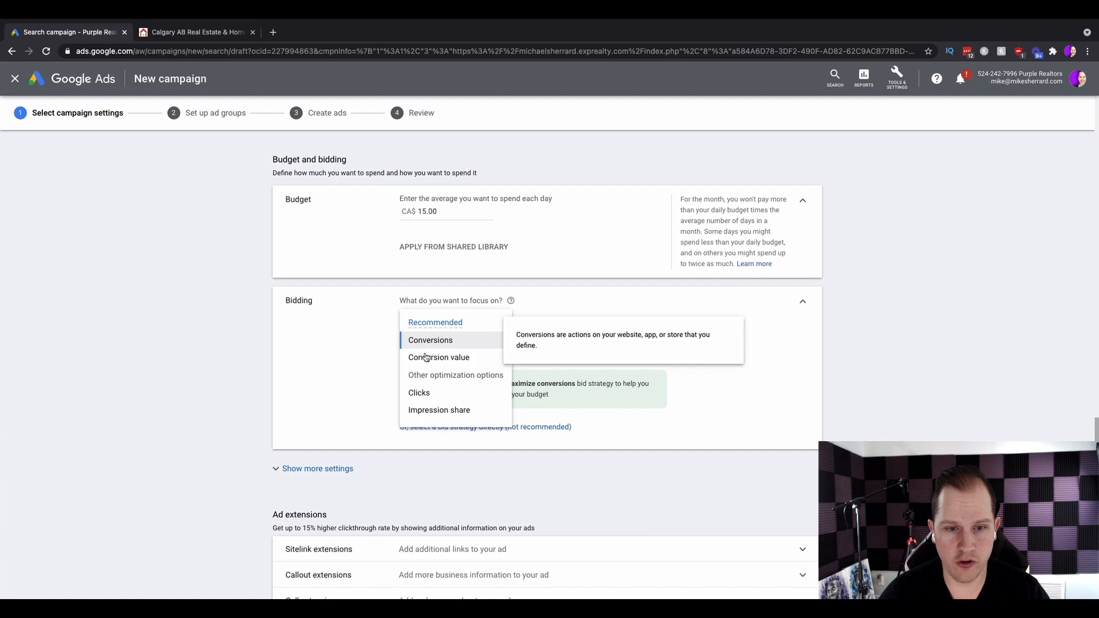
{"action": "left_click", "coordinate": [421, 395]}
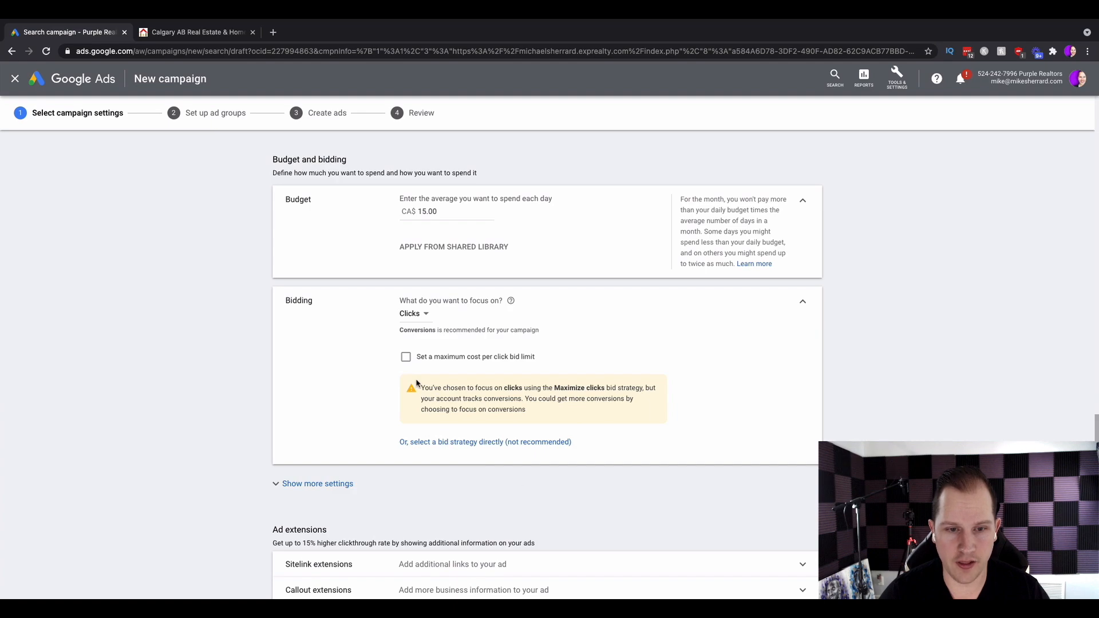
{"action": "left_click", "coordinate": [406, 358]}
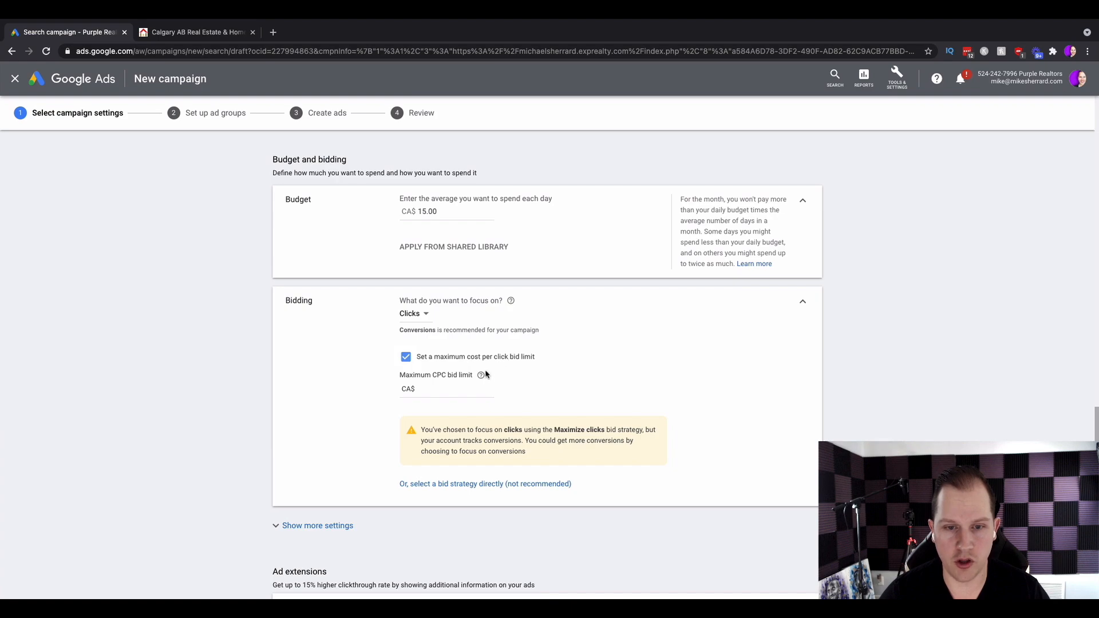
{"action": "mouse_move", "coordinate": [481, 377]}
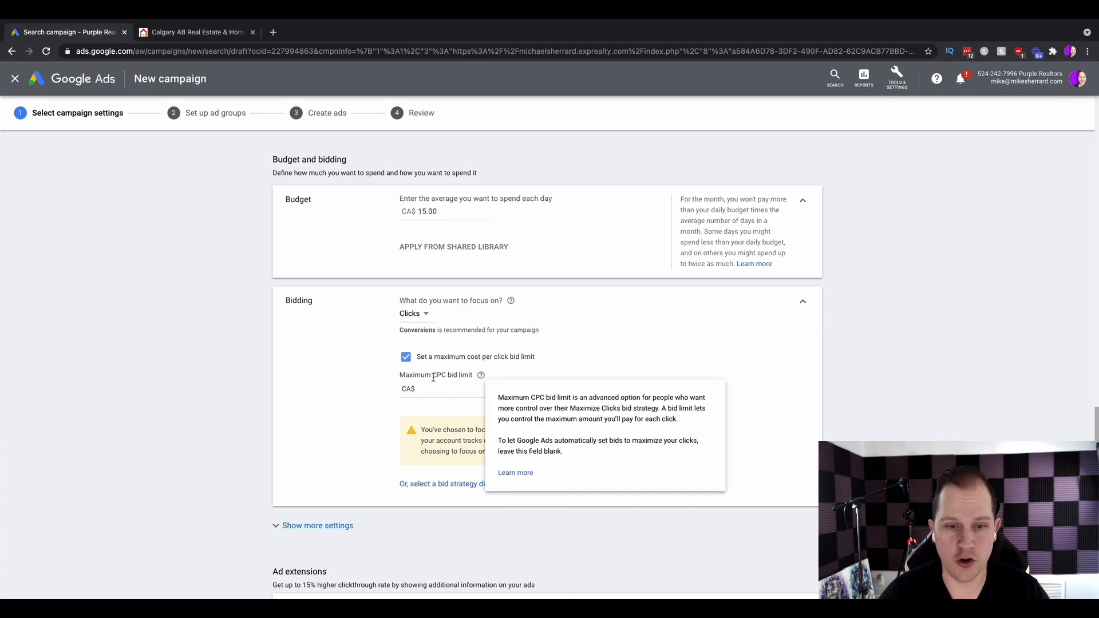
{"action": "left_click", "coordinate": [432, 395]}
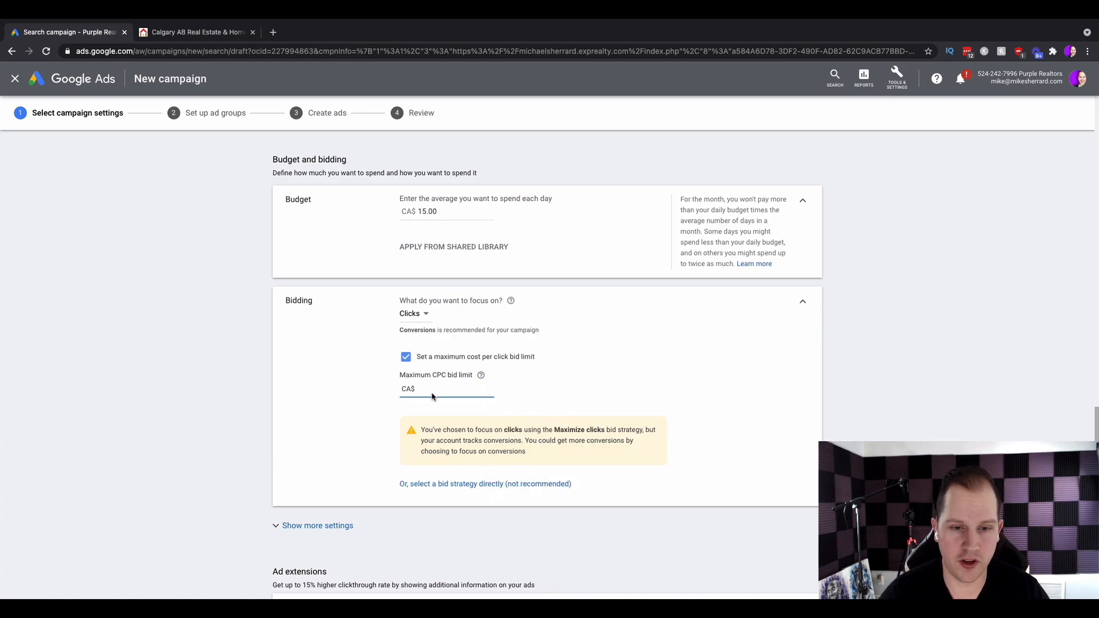
{"action": "type", "text": "3"}
{"action": "left_click", "coordinate": [565, 373]}
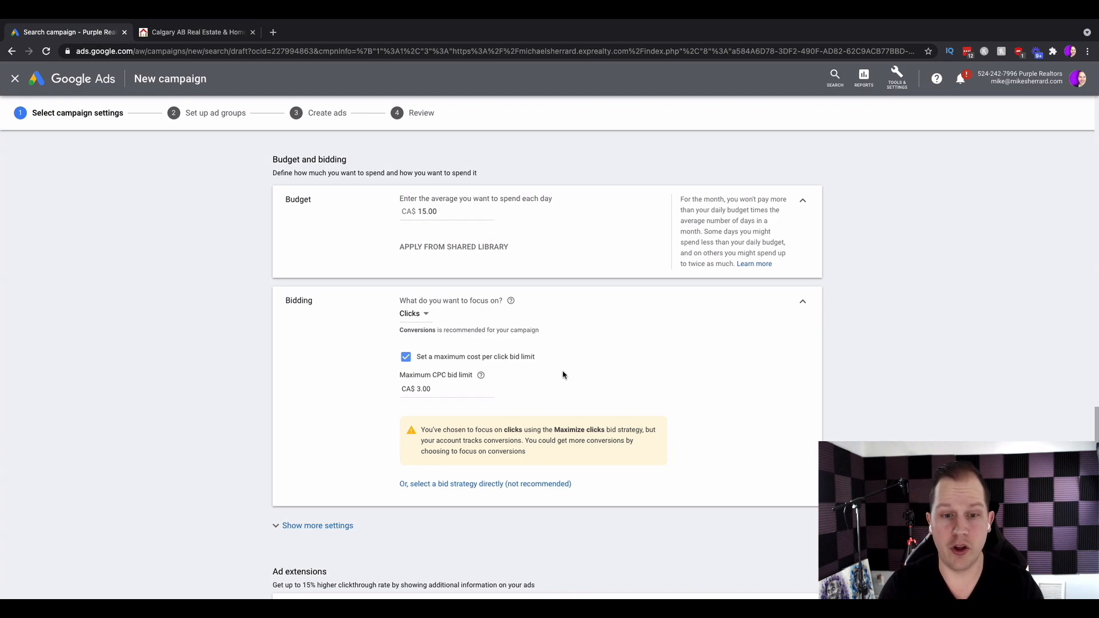
Open the sitelink extensions and select the $250k to $500k sitelink.
{"action": "scroll", "coordinate": [516, 376], "scroll_direction": "down", "scroll_amount": 3}
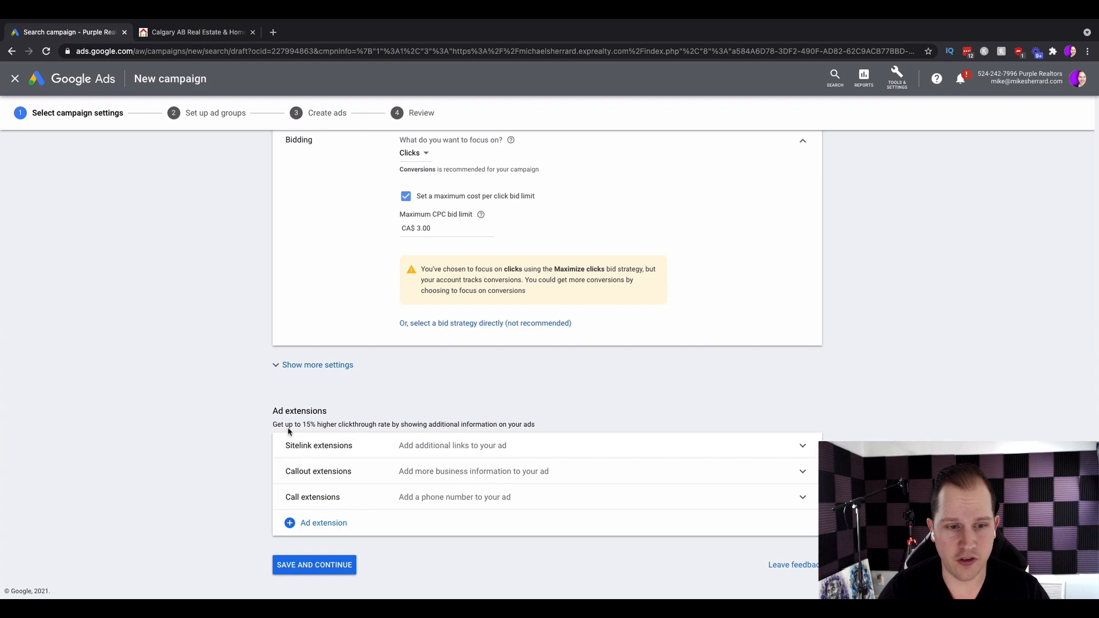
{"action": "left_click_drag", "start_coordinate": [275, 424], "coordinate": [537, 427]}
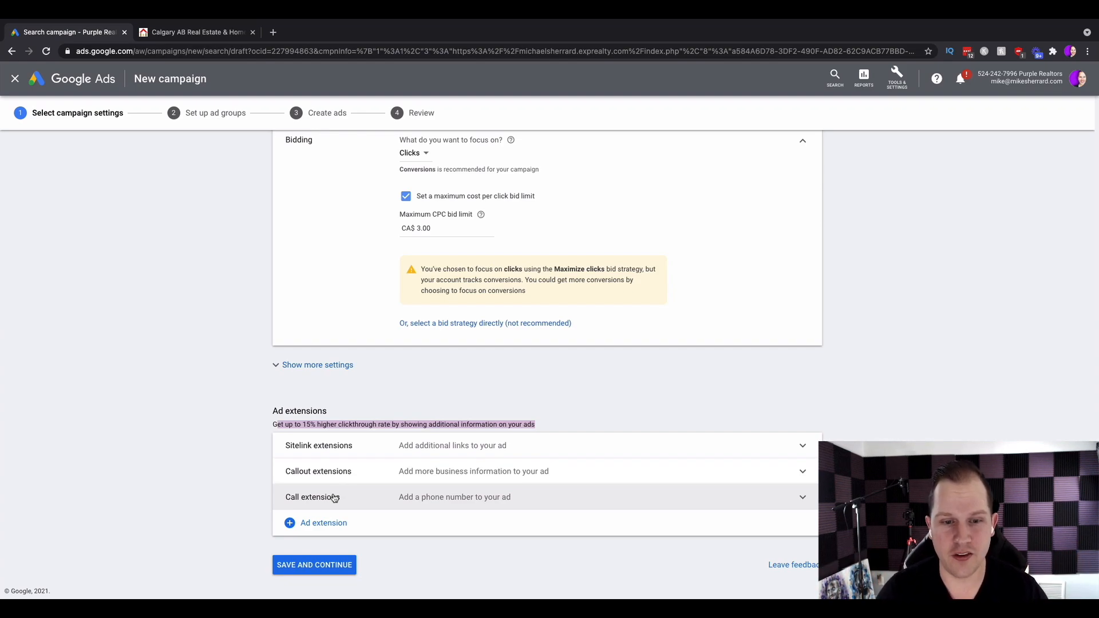
{"action": "left_click", "coordinate": [618, 448]}
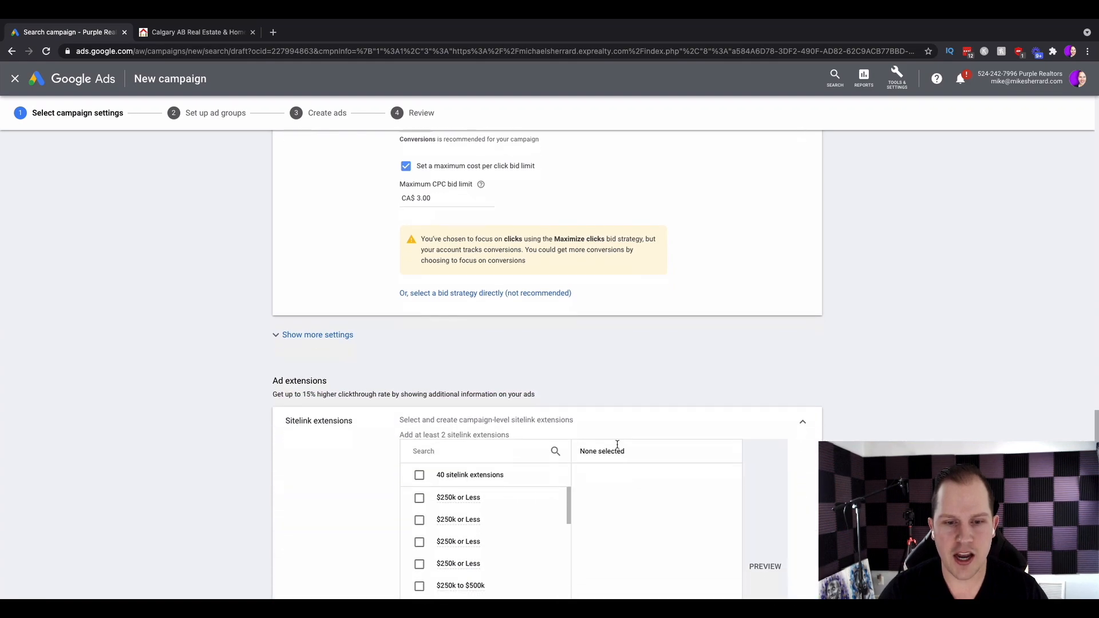
{"action": "scroll", "coordinate": [710, 396], "scroll_direction": "down", "scroll_amount": 2}
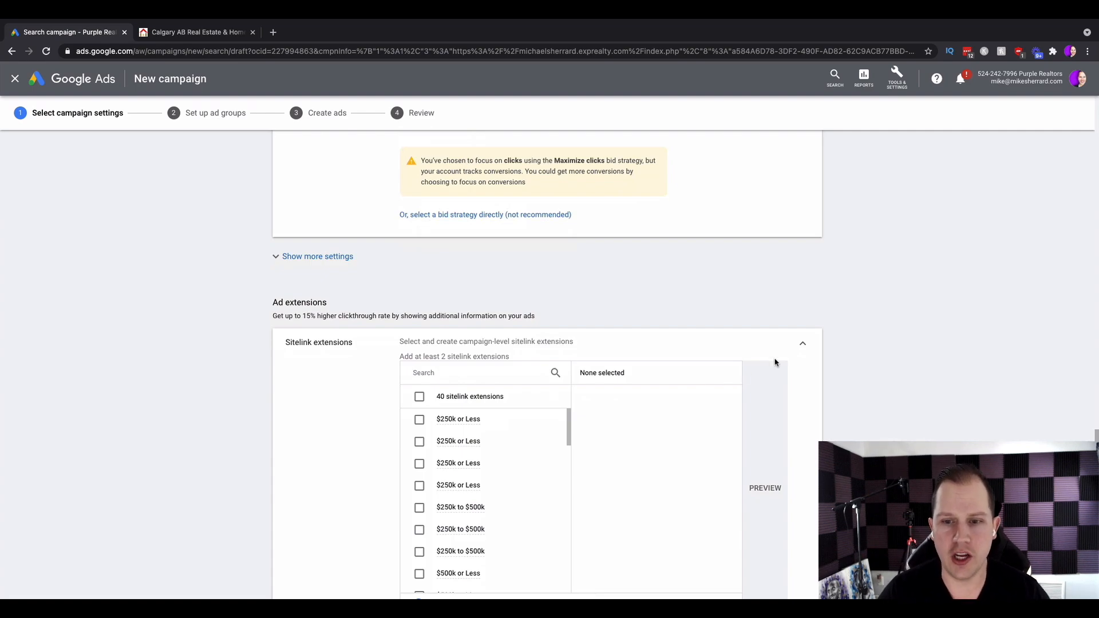
{"action": "scroll", "coordinate": [826, 366], "scroll_direction": "down", "scroll_amount": 1}
{"action": "scroll", "coordinate": [475, 438], "scroll_direction": "down", "scroll_amount": 2}
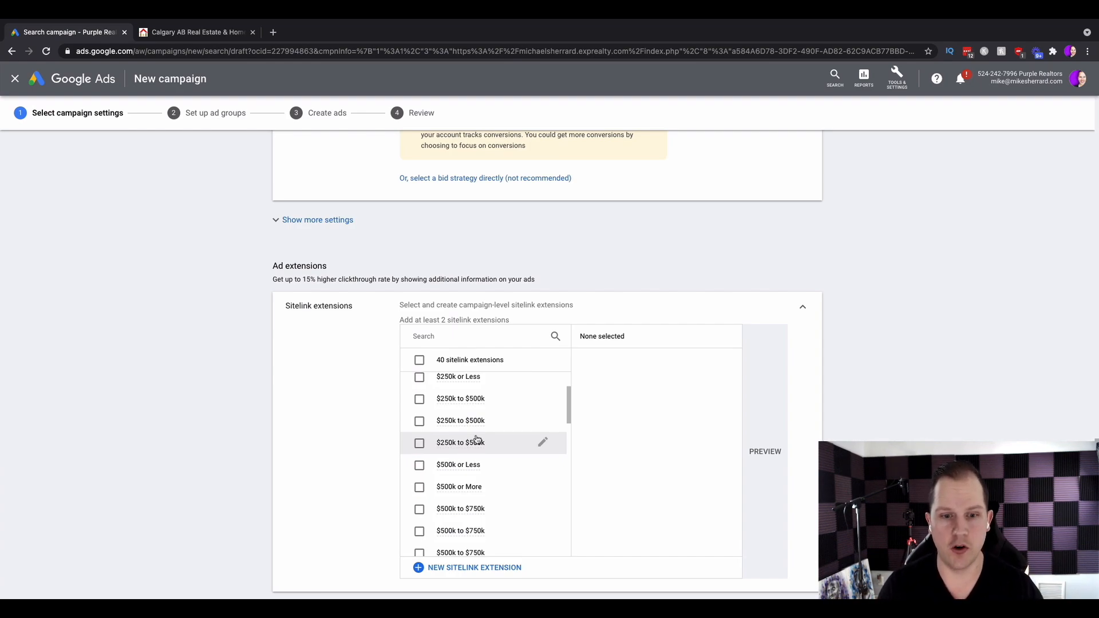
{"action": "mouse_move", "coordinate": [451, 450]}
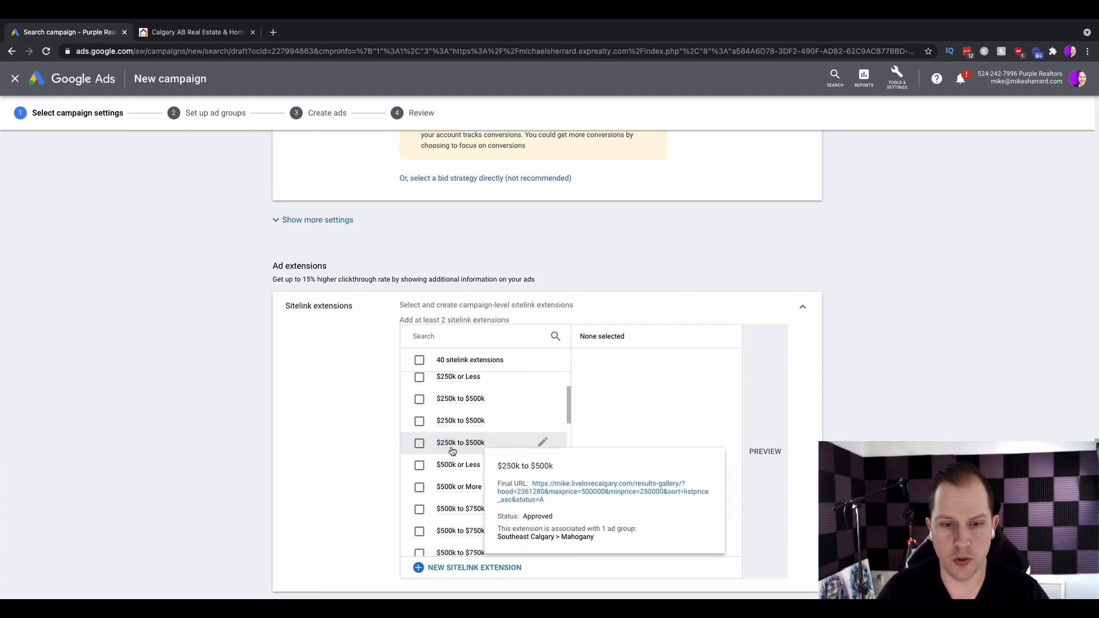
{"action": "left_click", "coordinate": [420, 445]}
Also select the $500k to $750k, $750k or higher and $250k or Less sitelinks.
{"action": "scroll", "coordinate": [421, 447], "scroll_direction": "down", "scroll_amount": 2}
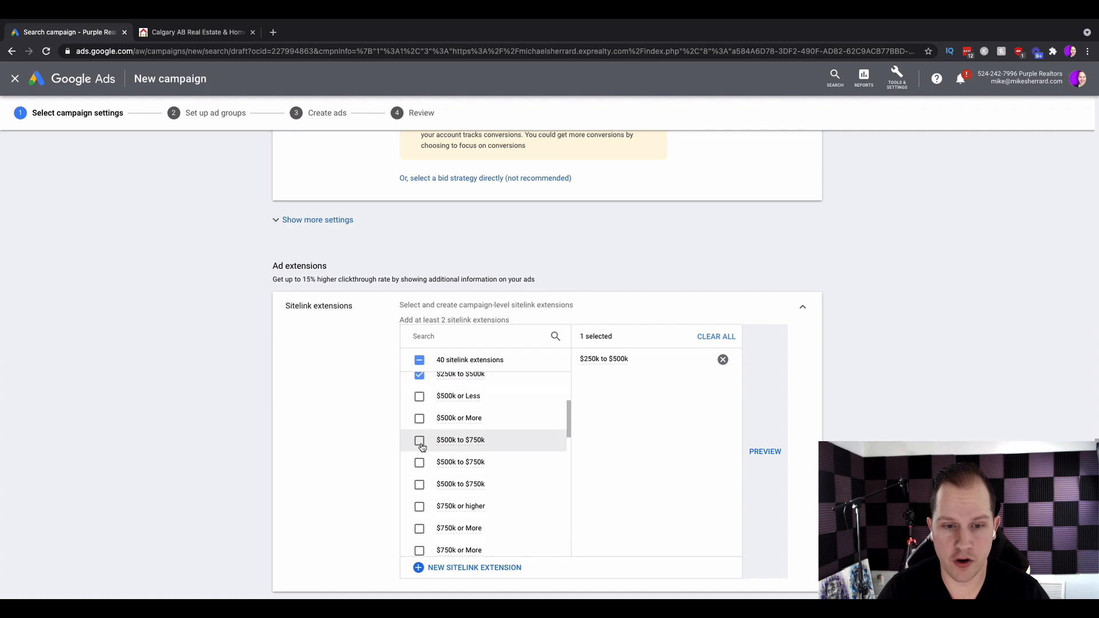
{"action": "left_click", "coordinate": [414, 444]}
{"action": "scroll", "coordinate": [416, 452], "scroll_direction": "down", "scroll_amount": 2}
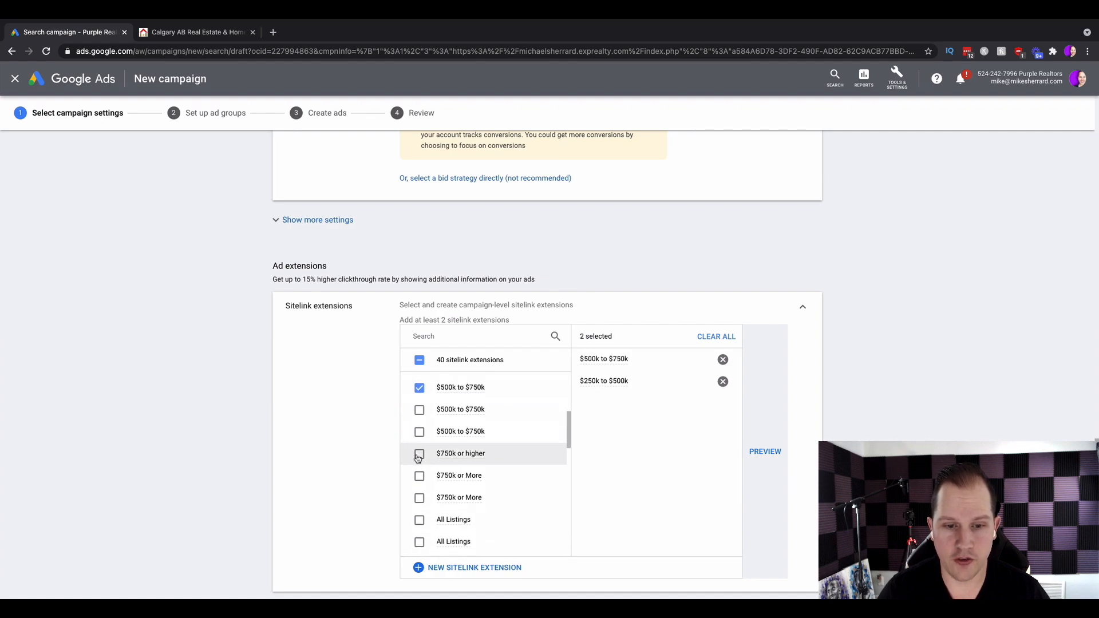
{"action": "left_click", "coordinate": [419, 456]}
{"action": "scroll", "coordinate": [417, 458], "scroll_direction": "up", "scroll_amount": 5}
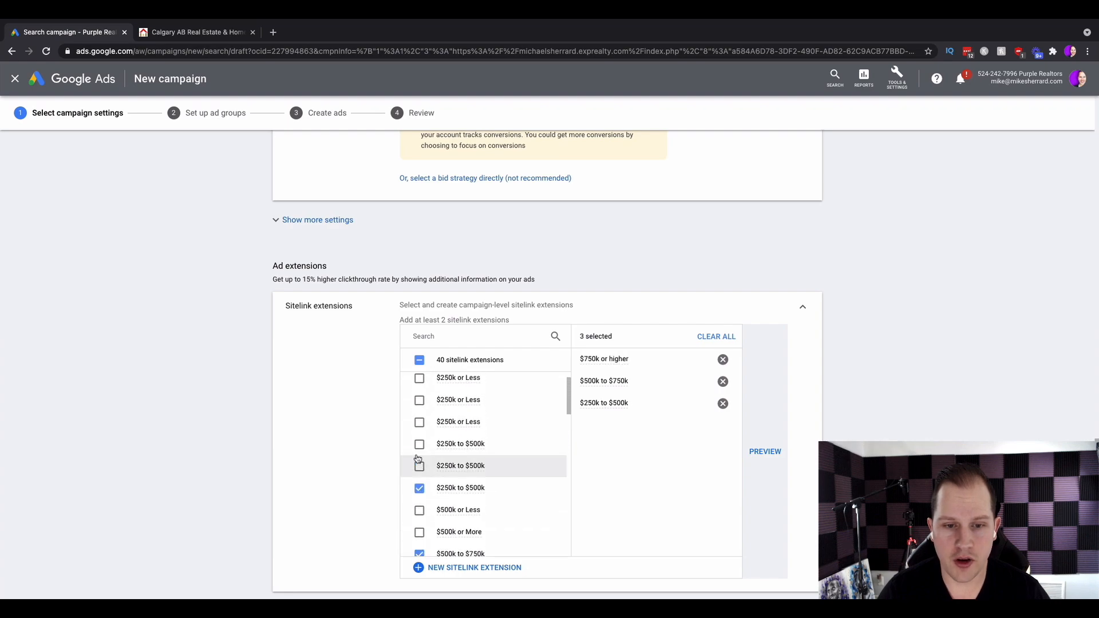
{"action": "left_click", "coordinate": [417, 458]}
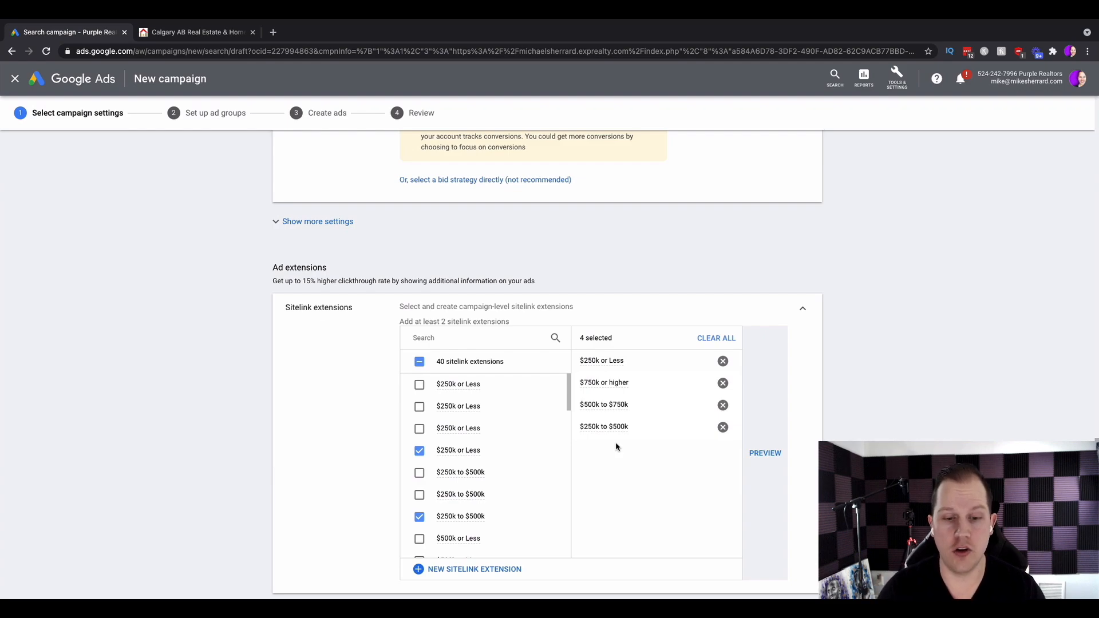
Start a new sitelink extension with the sitelink text $500k+ and open its final URL field.
{"action": "left_click", "coordinate": [469, 570]}
{"action": "left_click", "coordinate": [443, 384]}
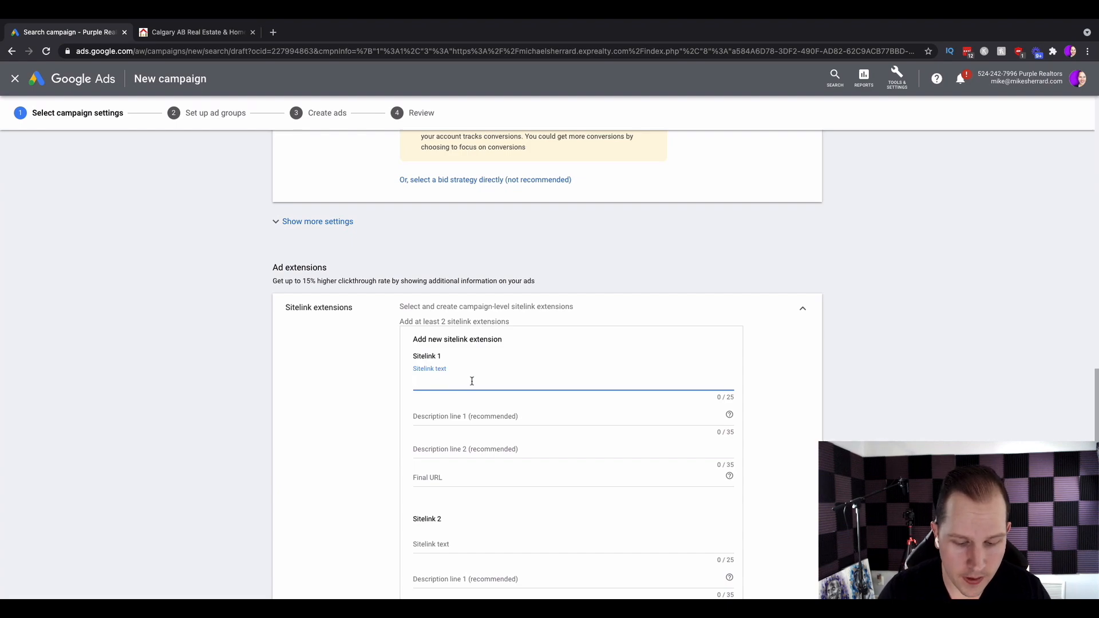
{"action": "type", "text": "$500k+"}
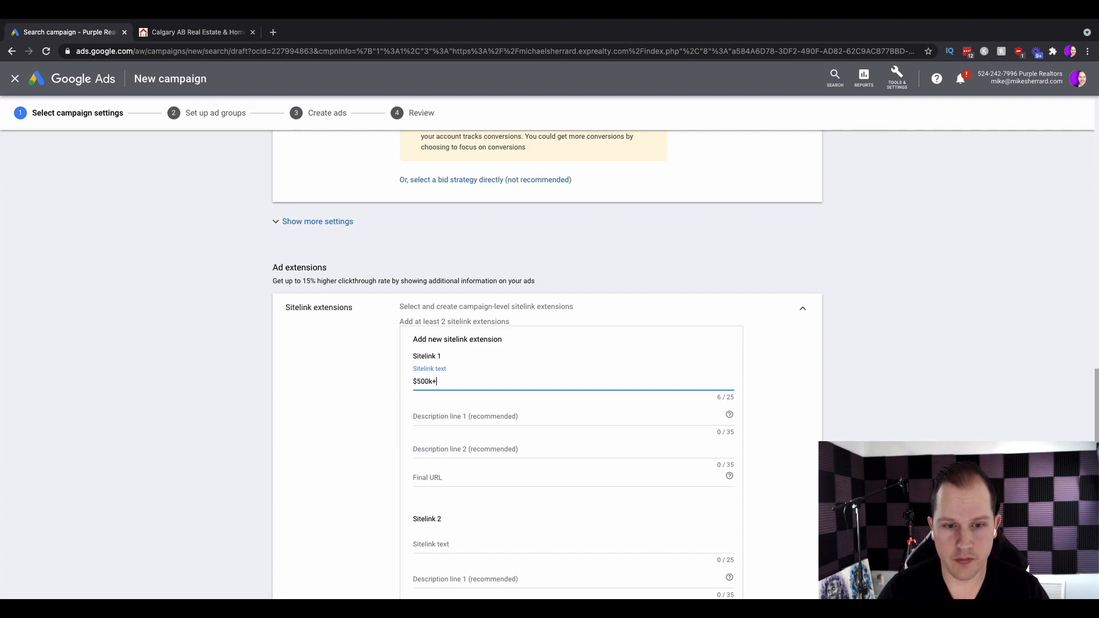
{"action": "left_click", "coordinate": [509, 414]}
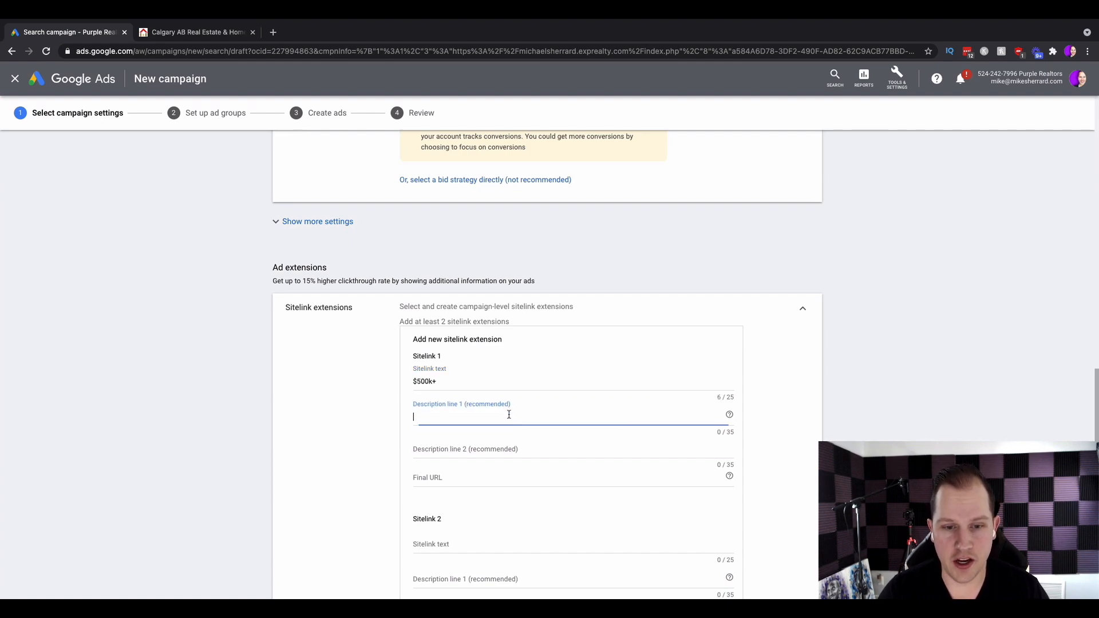
{"action": "left_click", "coordinate": [448, 474]}
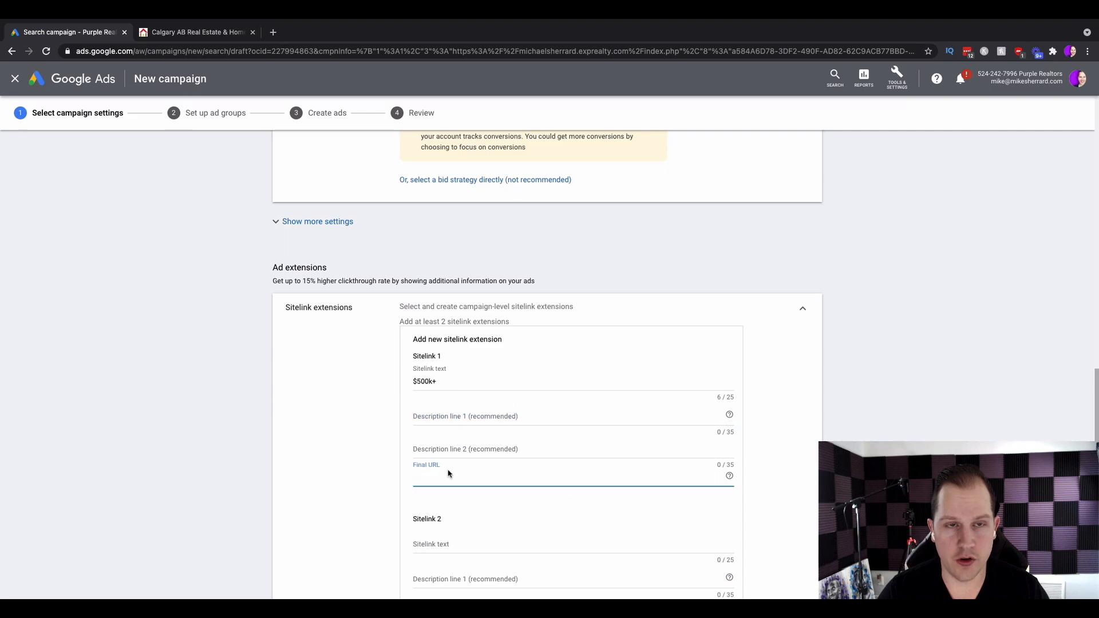
On the realtor website tab, search listings in Calgary limited to the Single Family property type.
{"action": "left_click", "coordinate": [206, 34]}
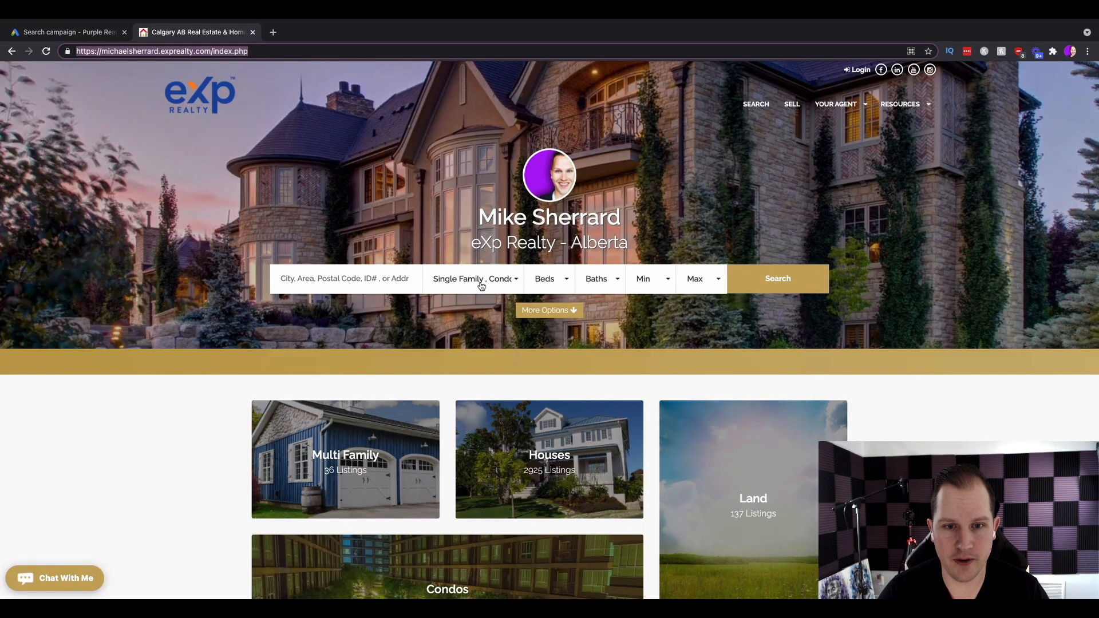
{"action": "left_click", "coordinate": [392, 282]}
{"action": "type", "text": "calgary"}
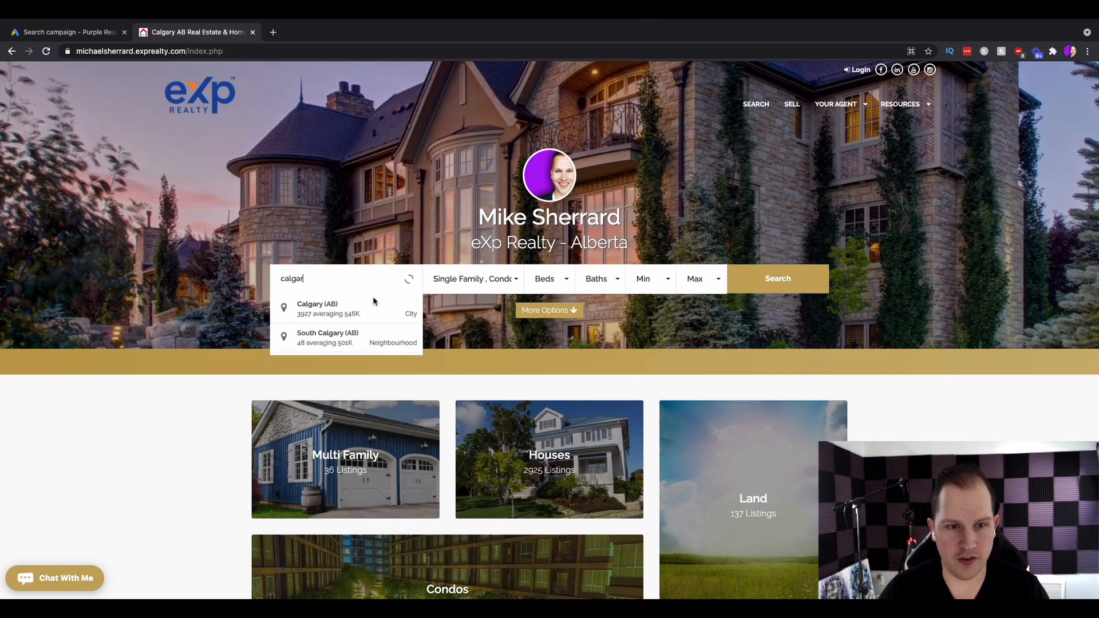
{"action": "key", "text": "Return"}
{"action": "left_click", "coordinate": [503, 285]}
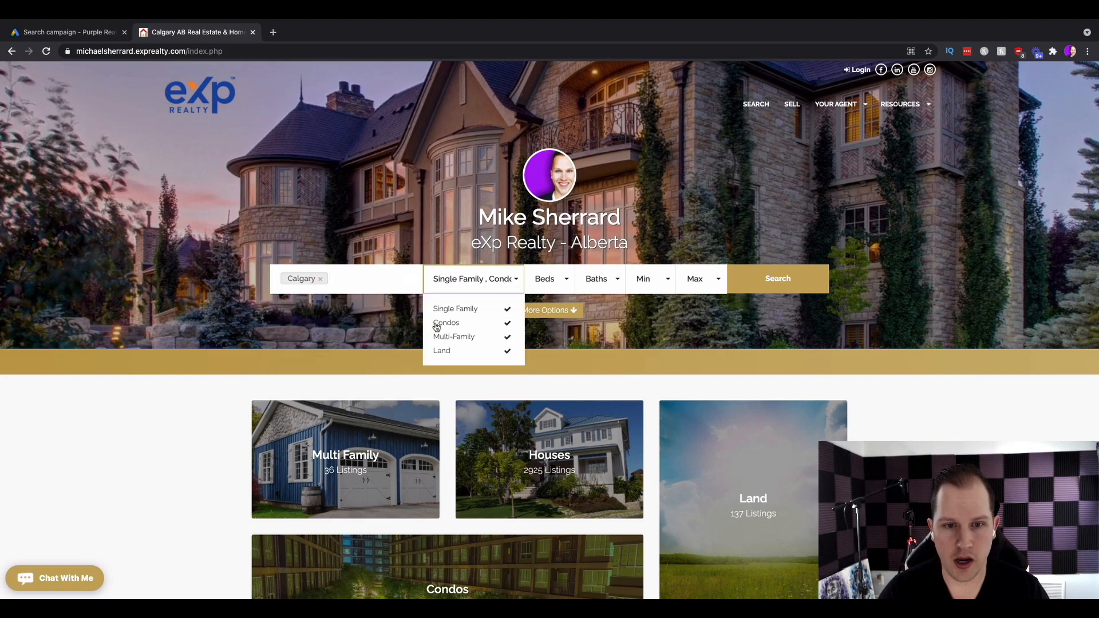
{"action": "left_click", "coordinate": [446, 324]}
{"action": "left_click", "coordinate": [451, 337]}
{"action": "left_click", "coordinate": [447, 351]}
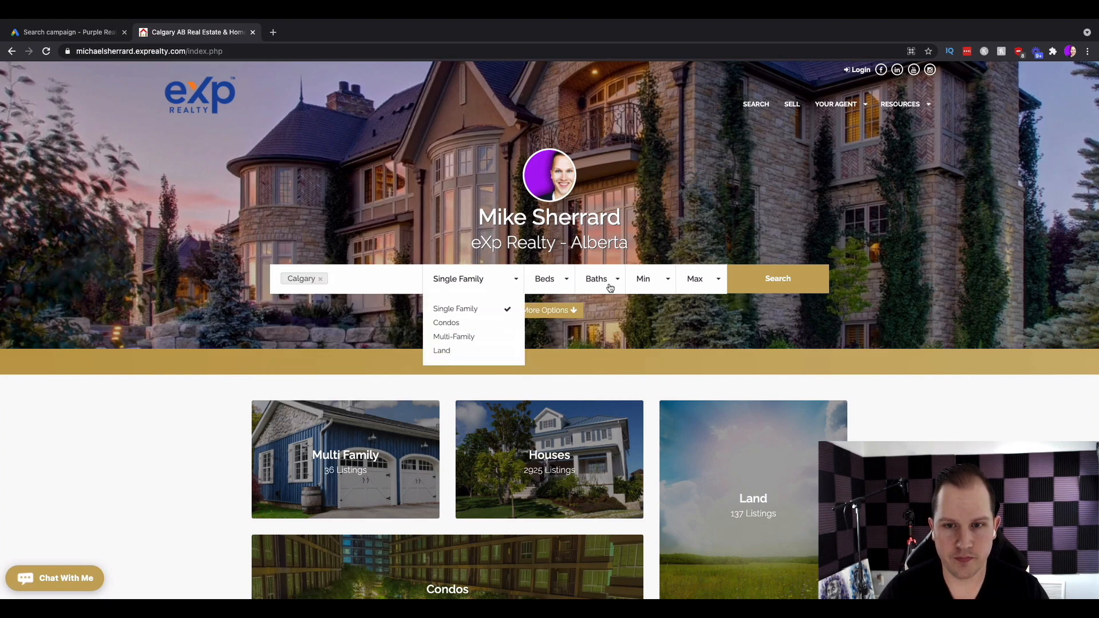
Set the listing search minimum price to $500,000 to load the matching results.
{"action": "left_click", "coordinate": [693, 282]}
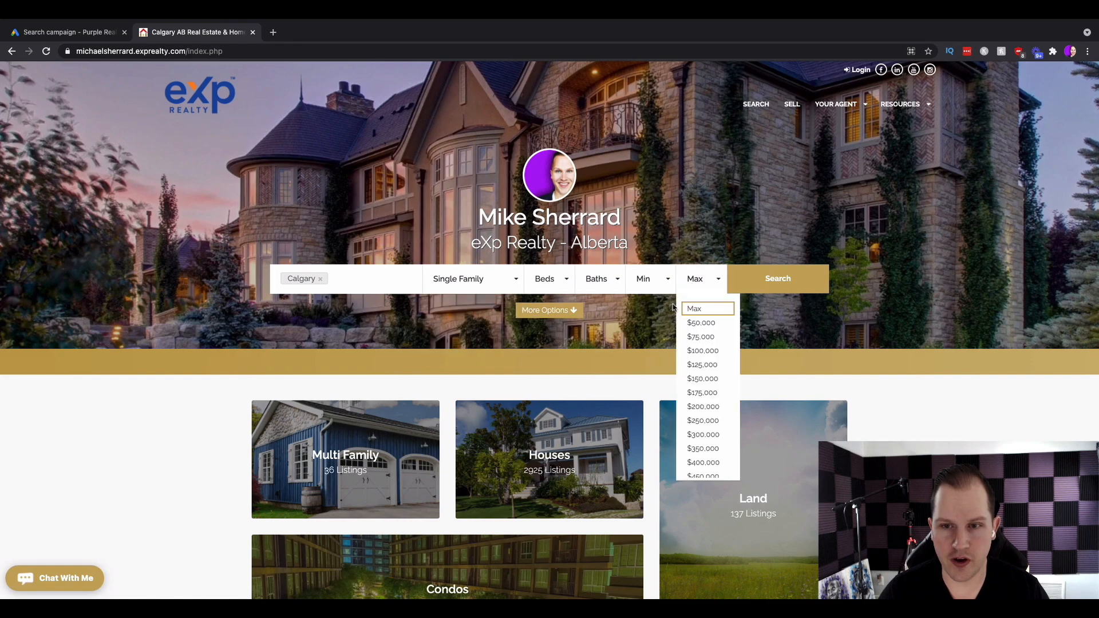
{"action": "left_click", "coordinate": [662, 289]}
{"action": "left_click", "coordinate": [657, 309]}
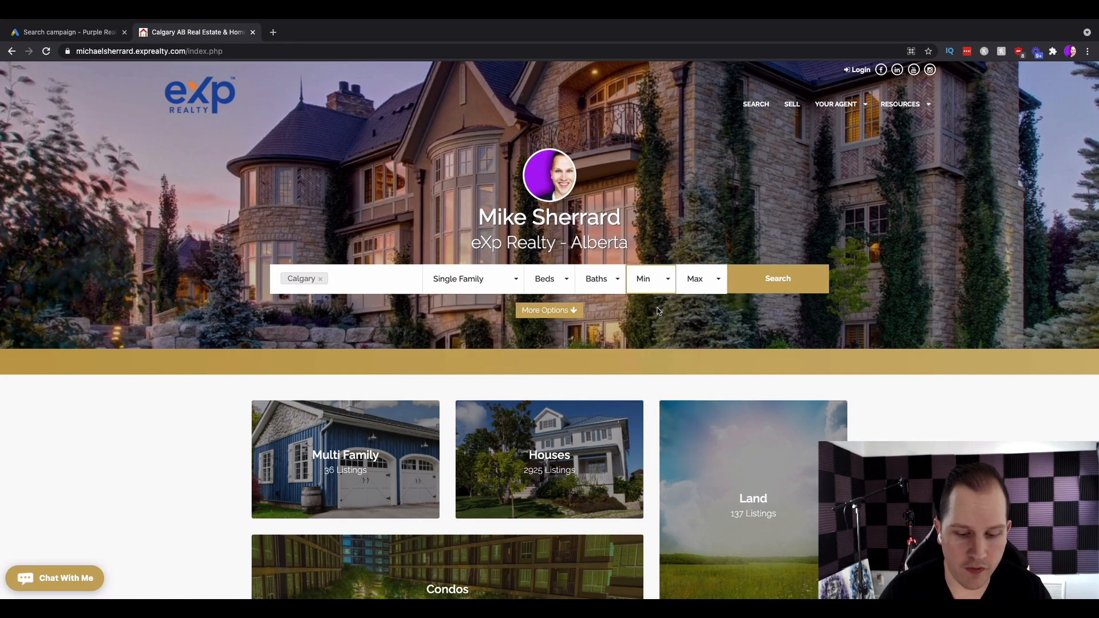
{"action": "left_click", "coordinate": [659, 290]}
{"action": "left_click", "coordinate": [660, 293]}
{"action": "left_click", "coordinate": [660, 294]}
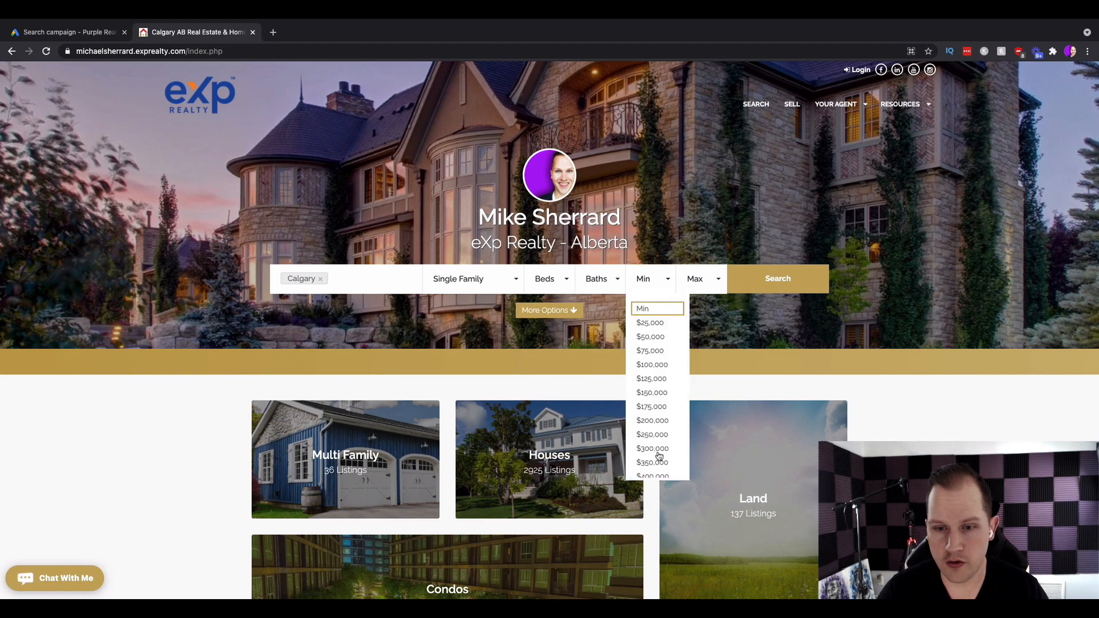
{"action": "scroll", "coordinate": [662, 452], "scroll_direction": "down", "scroll_amount": 2}
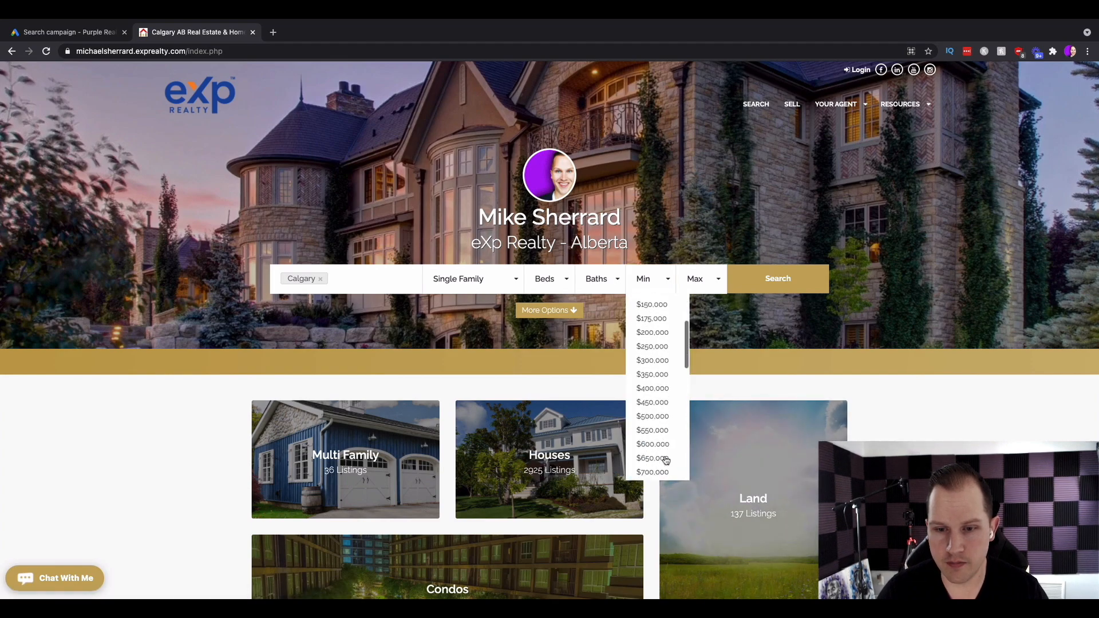
{"action": "left_click", "coordinate": [655, 417]}
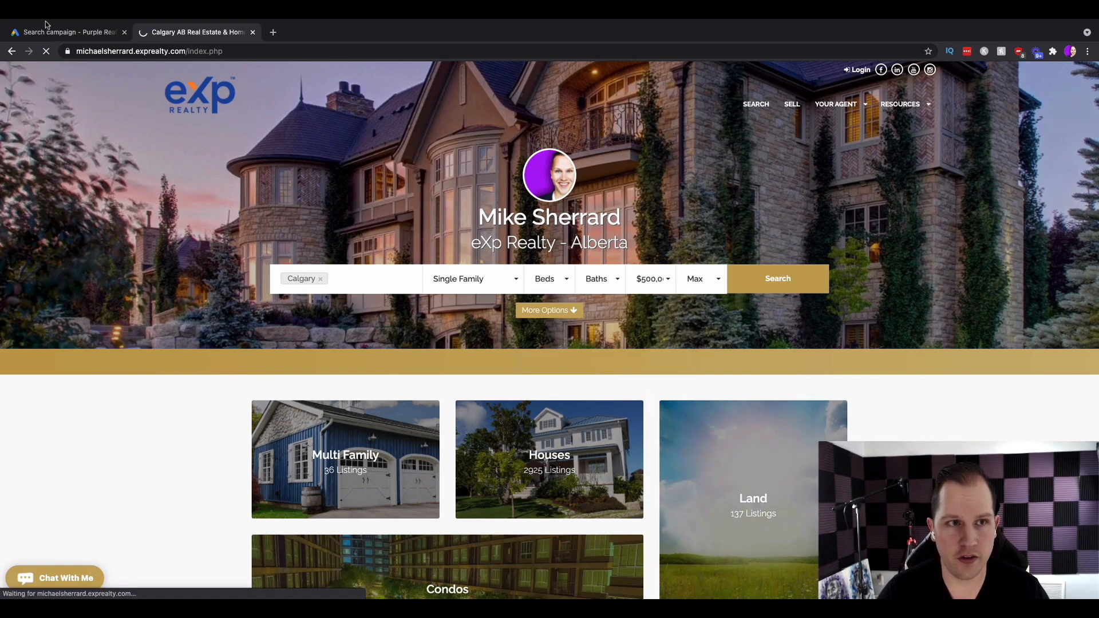
Copy the Calgary results page URL and paste it as the new sitelink's final URL.
{"action": "left_click", "coordinate": [164, 49]}
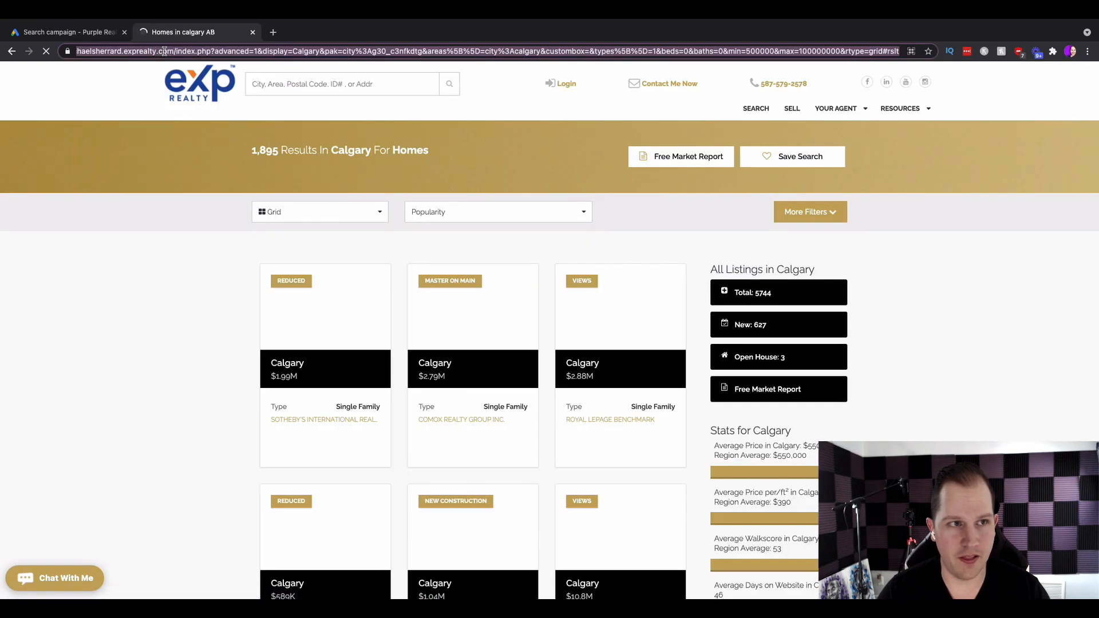
{"action": "left_click", "coordinate": [101, 35]}
{"action": "key", "text": "ctrl+v"}
{"action": "scroll", "coordinate": [618, 474], "scroll_direction": "down", "scroll_amount": 5}
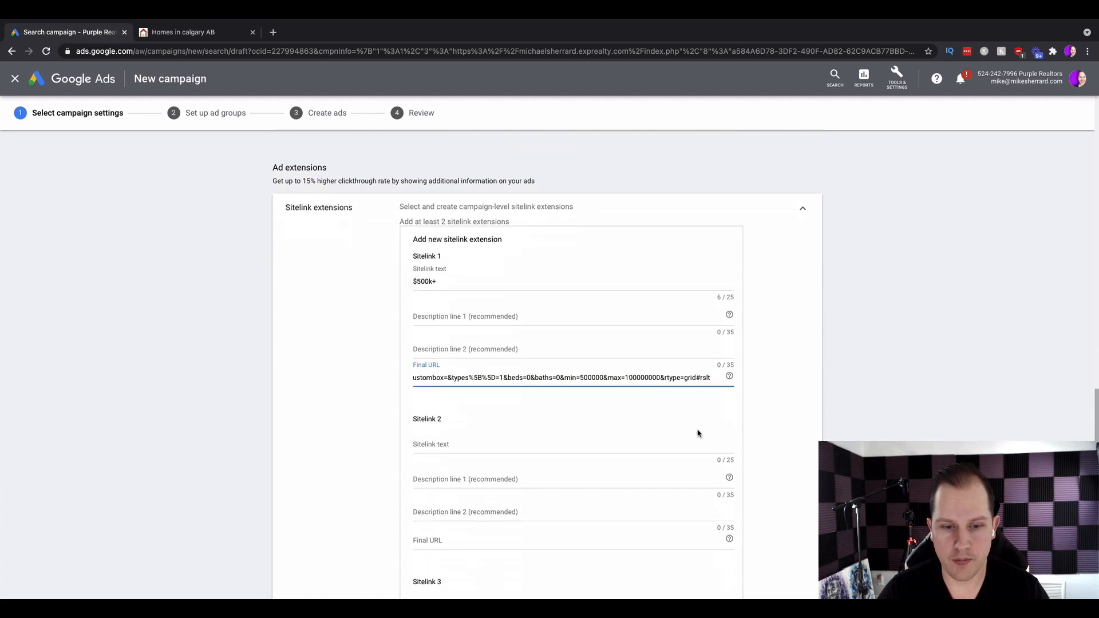
{"action": "scroll", "coordinate": [642, 351], "scroll_direction": "down", "scroll_amount": 3}
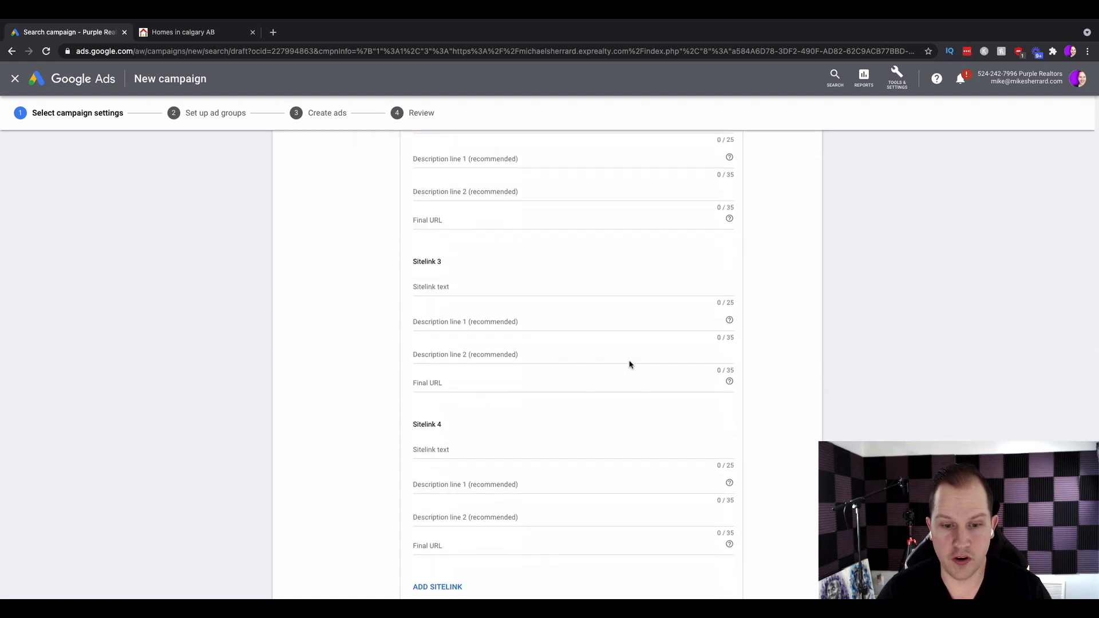
{"action": "scroll", "coordinate": [630, 363], "scroll_direction": "up", "scroll_amount": 5}
{"action": "scroll", "coordinate": [545, 325], "scroll_direction": "up", "scroll_amount": 2}
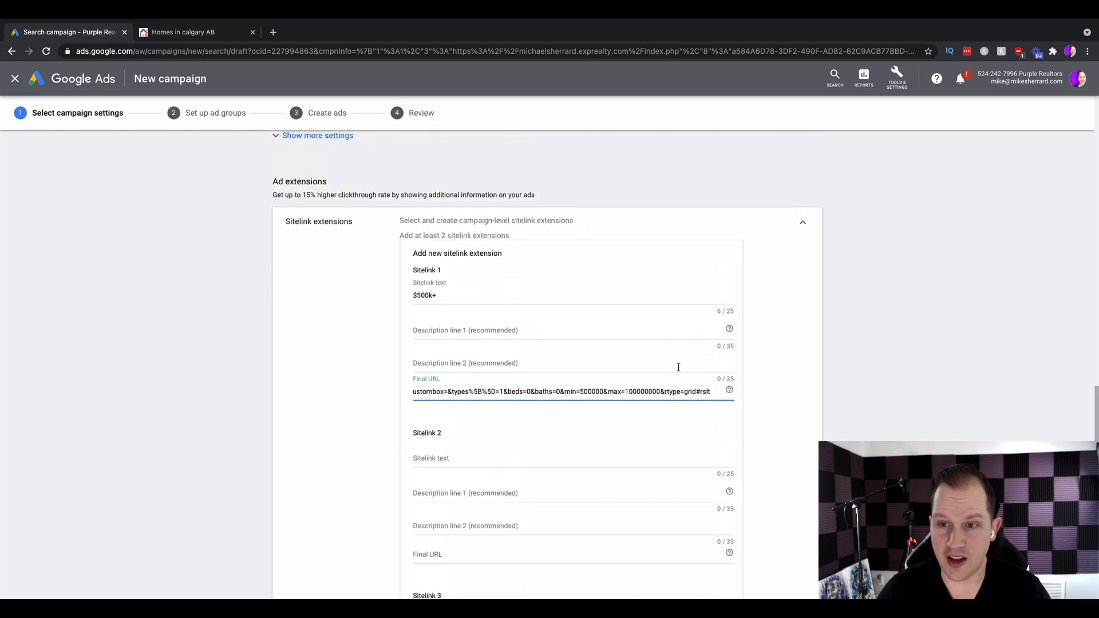
Cancel the new $500k+ sitelink extension form.
{"action": "scroll", "coordinate": [671, 346], "scroll_direction": "down", "scroll_amount": 12}
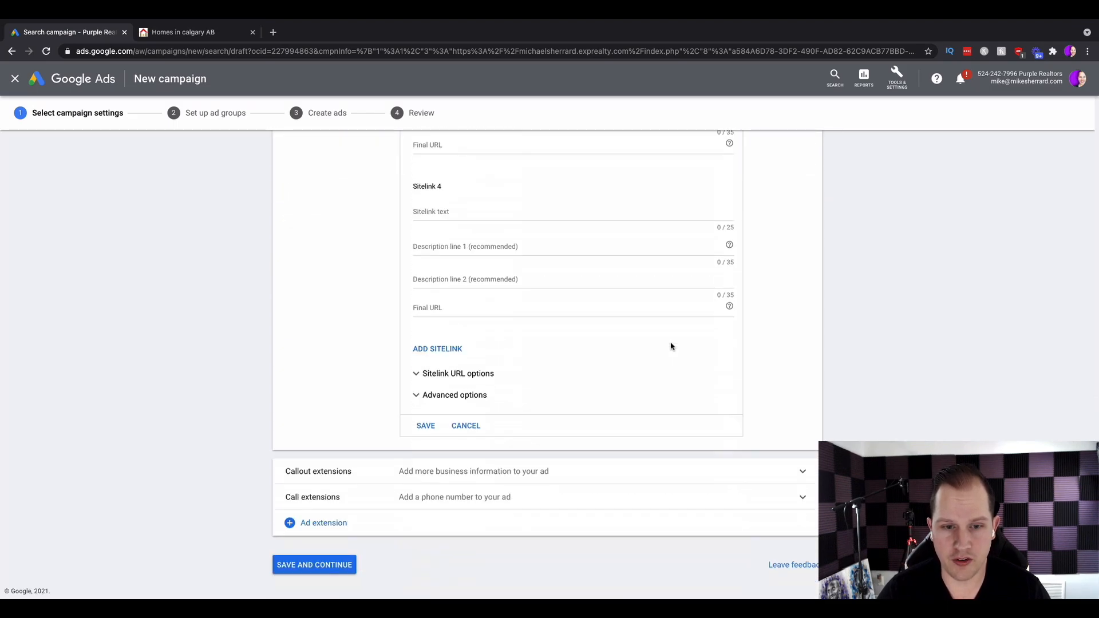
{"action": "left_click", "coordinate": [464, 425]}
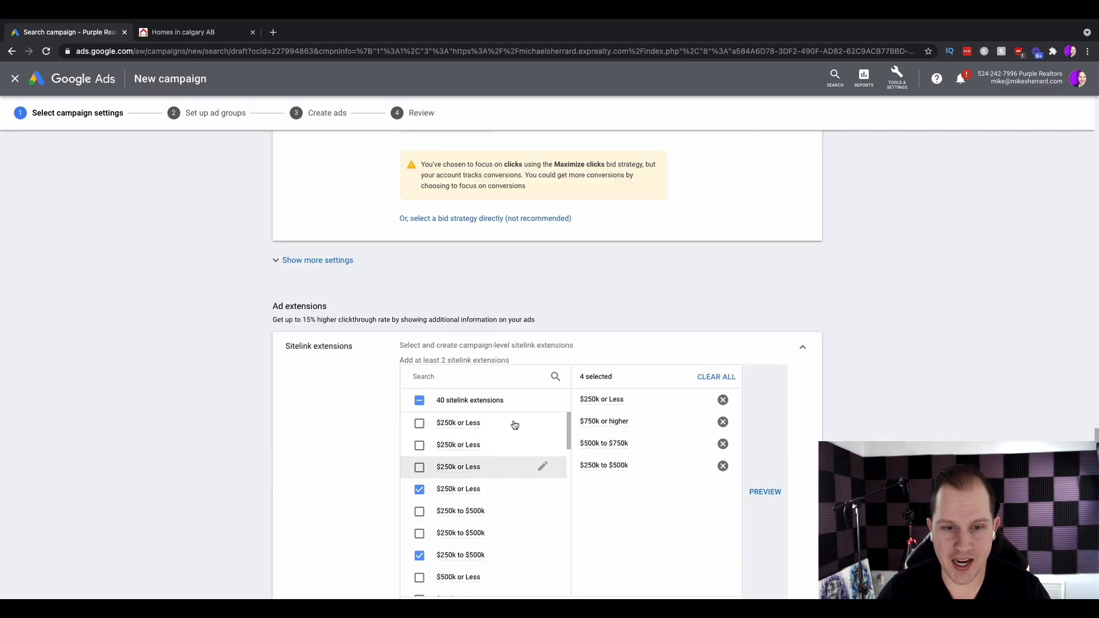
{"action": "scroll", "coordinate": [812, 449], "scroll_direction": "down", "scroll_amount": 3}
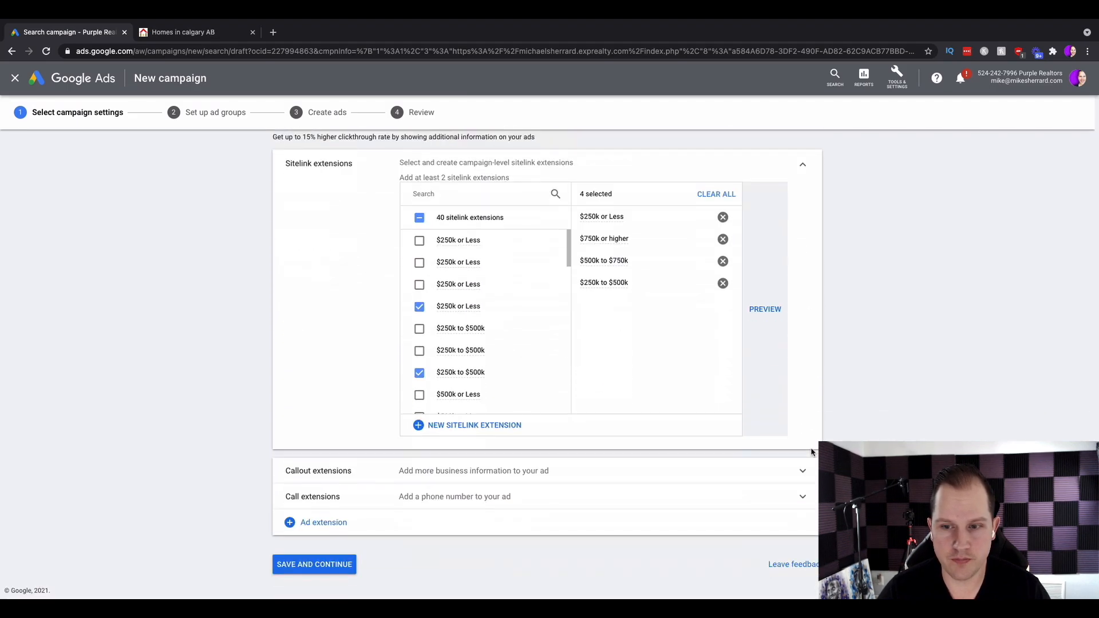
Preview the four selected sitelink extensions in the mobile, desktop and YouTube mobile ad formats.
{"action": "left_click", "coordinate": [766, 310]}
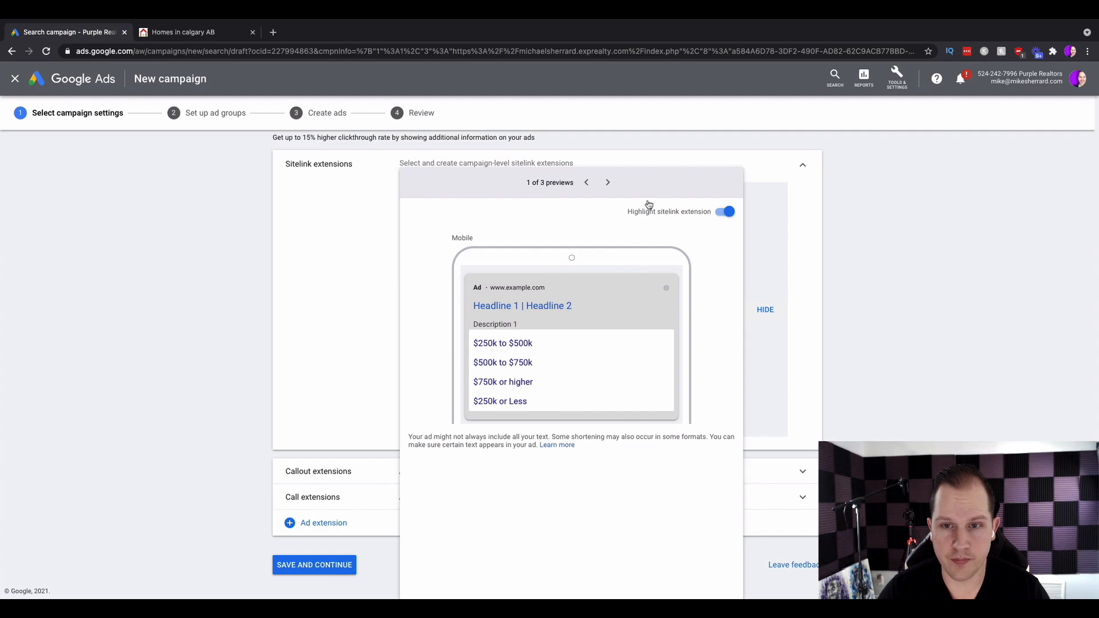
{"action": "left_click", "coordinate": [607, 182]}
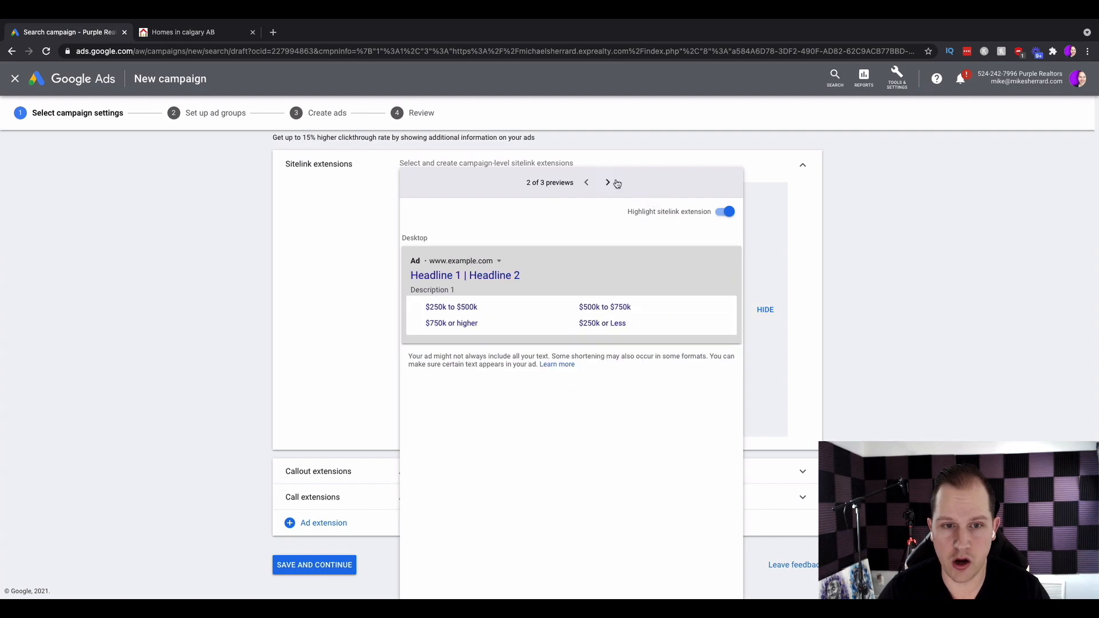
{"action": "left_click", "coordinate": [586, 182]}
{"action": "left_click", "coordinate": [607, 182]}
{"action": "left_click", "coordinate": [607, 182]}
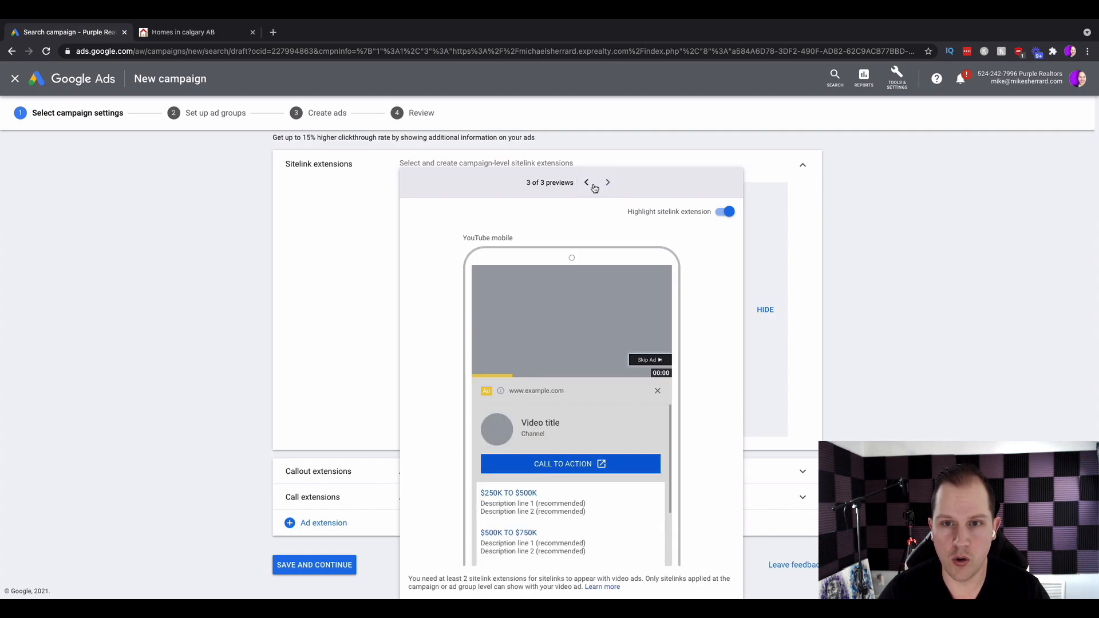
{"action": "left_click", "coordinate": [586, 183]}
{"action": "left_click", "coordinate": [586, 183]}
{"action": "left_click", "coordinate": [791, 246]}
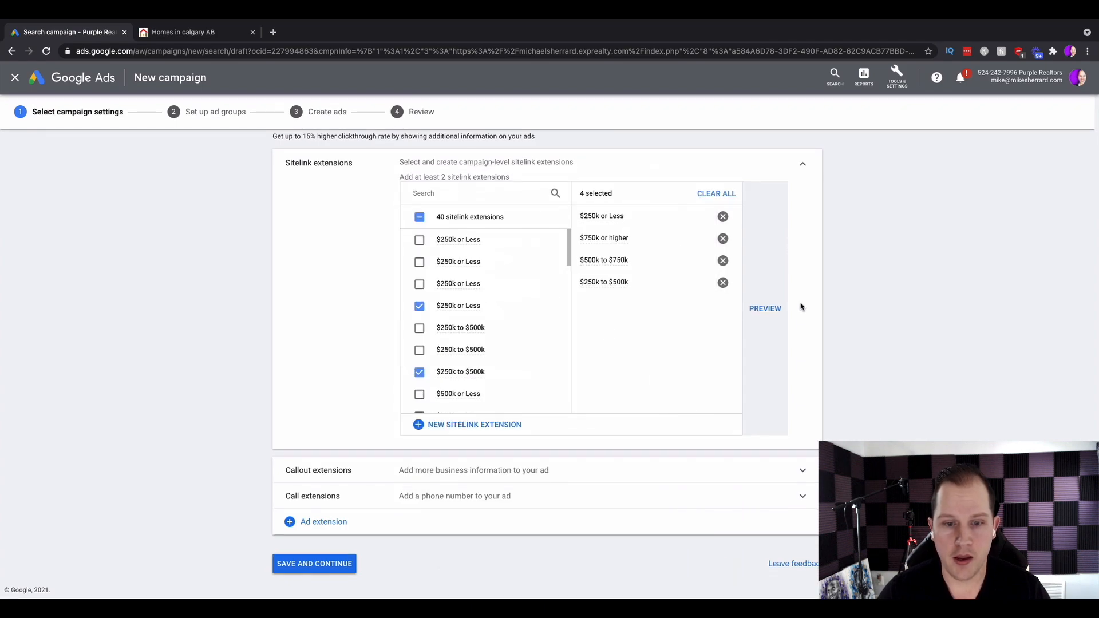
Add the Book Appointment, Call Now and Houses for sale in YYC callout extensions to the campaign.
{"action": "left_click", "coordinate": [802, 170]}
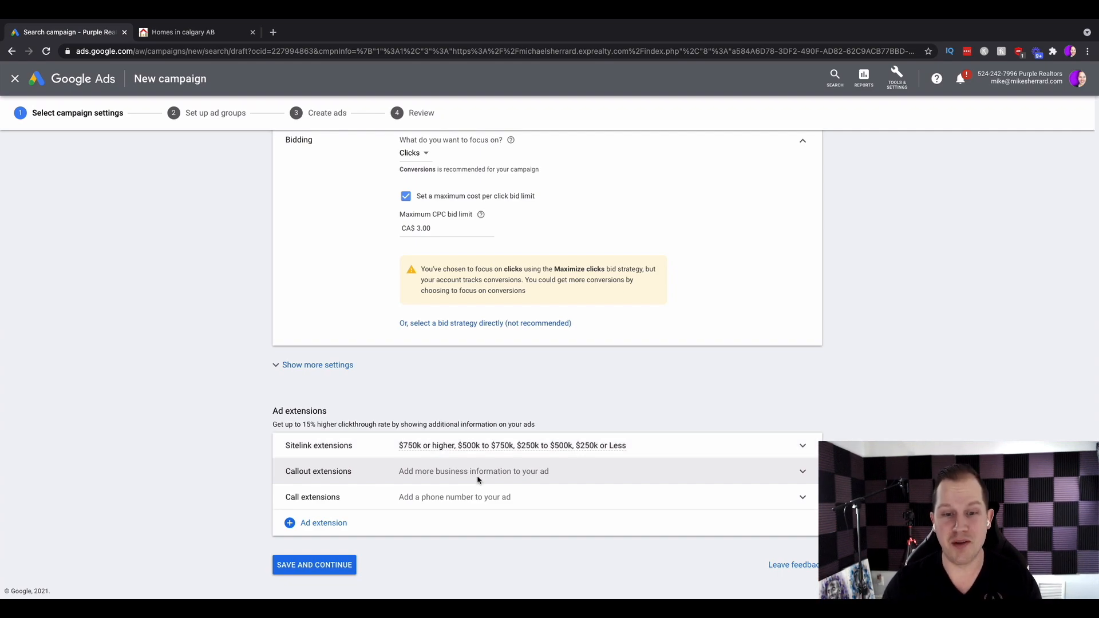
{"action": "left_click", "coordinate": [479, 479]}
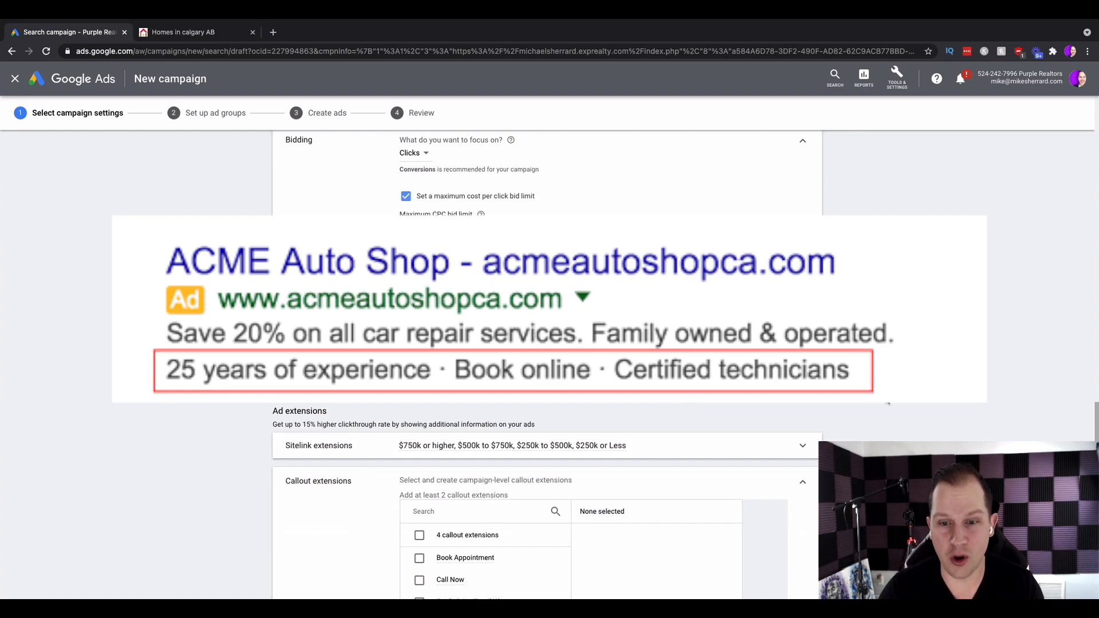
{"action": "scroll", "coordinate": [889, 403], "scroll_direction": "down", "scroll_amount": 3}
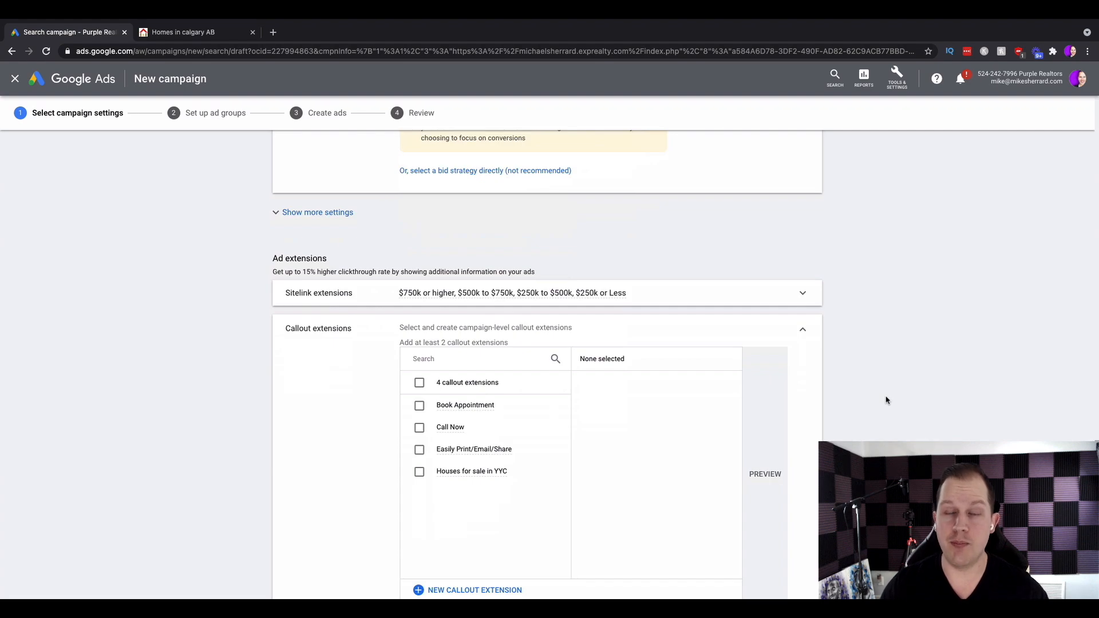
{"action": "left_click", "coordinate": [418, 428]}
{"action": "left_click", "coordinate": [418, 405]}
{"action": "left_click", "coordinate": [437, 364]}
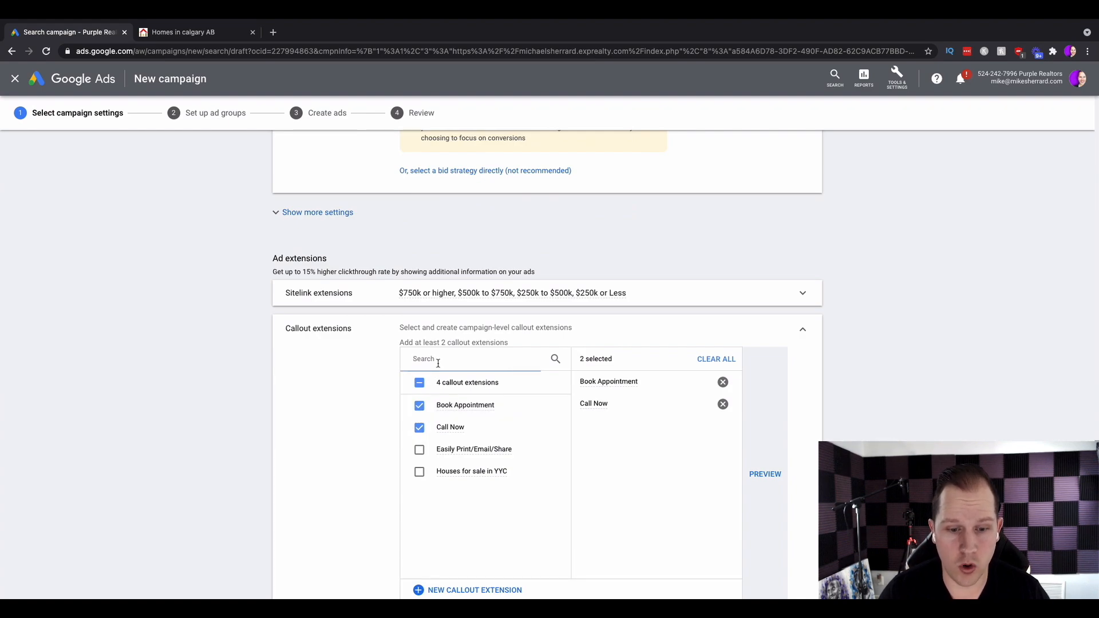
{"action": "left_click", "coordinate": [417, 473]}
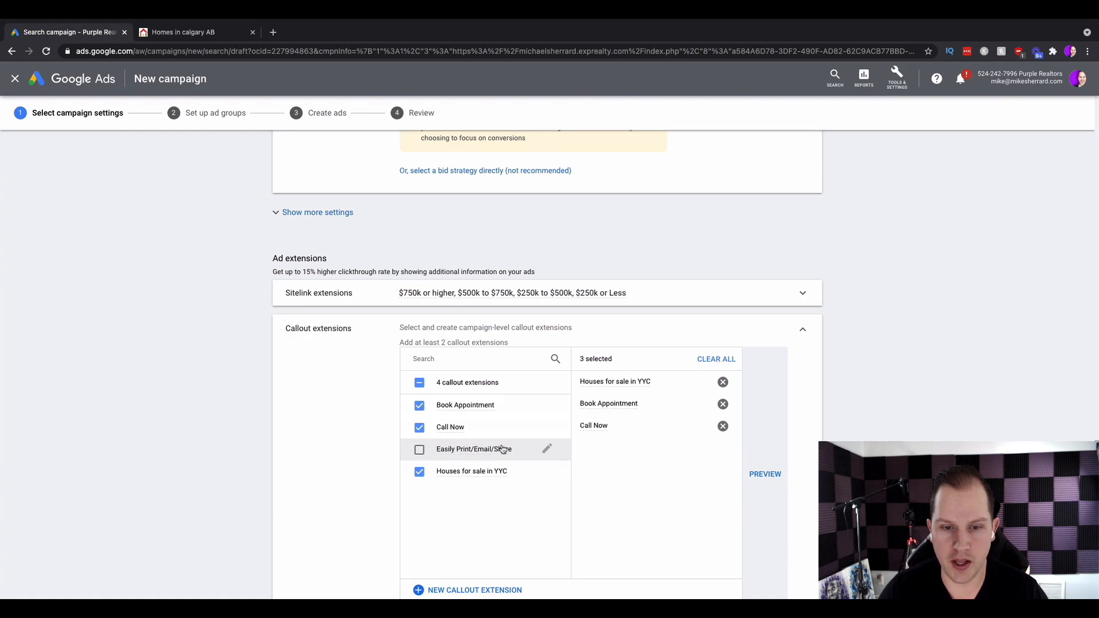
Preview the selected callout extensions and collapse the callout section.
{"action": "mouse_move", "coordinate": [503, 450]}
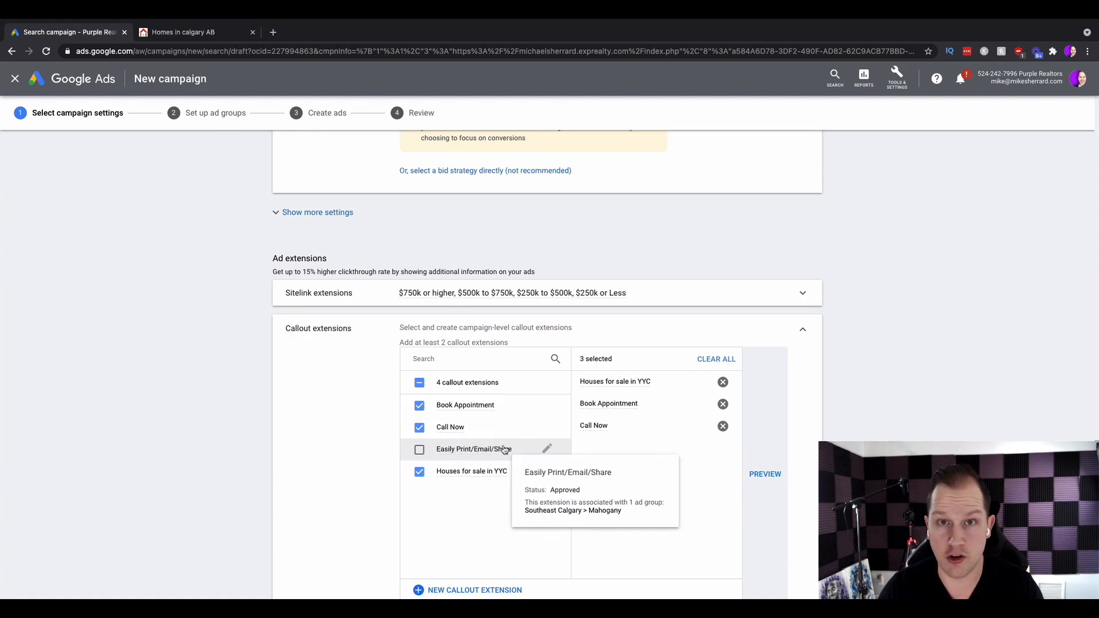
{"action": "left_click", "coordinate": [755, 479]}
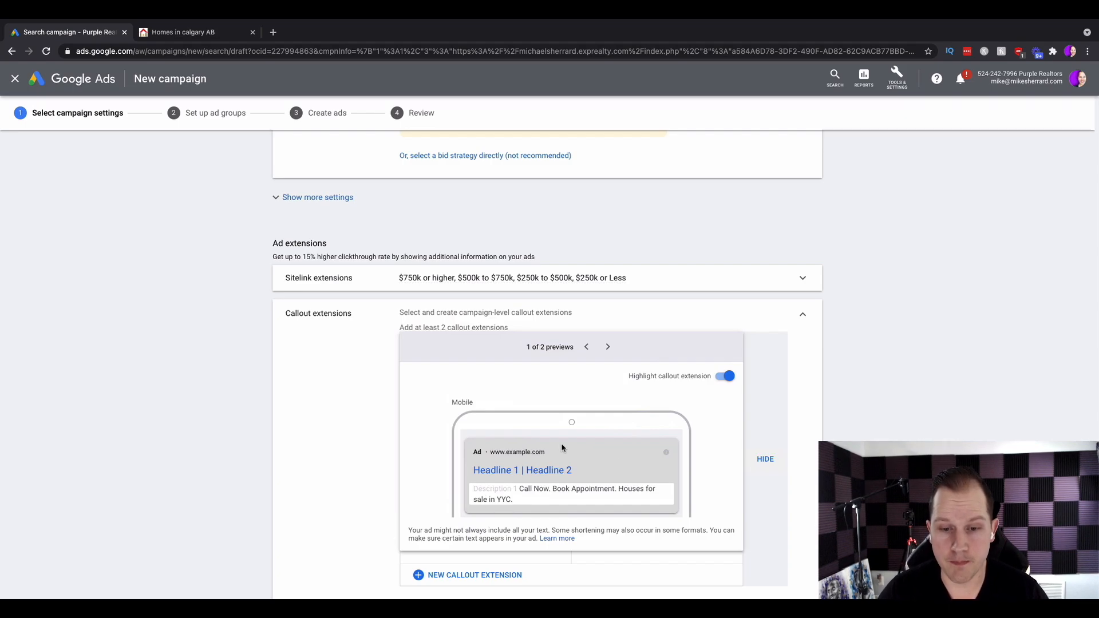
{"action": "left_click", "coordinate": [803, 314]}
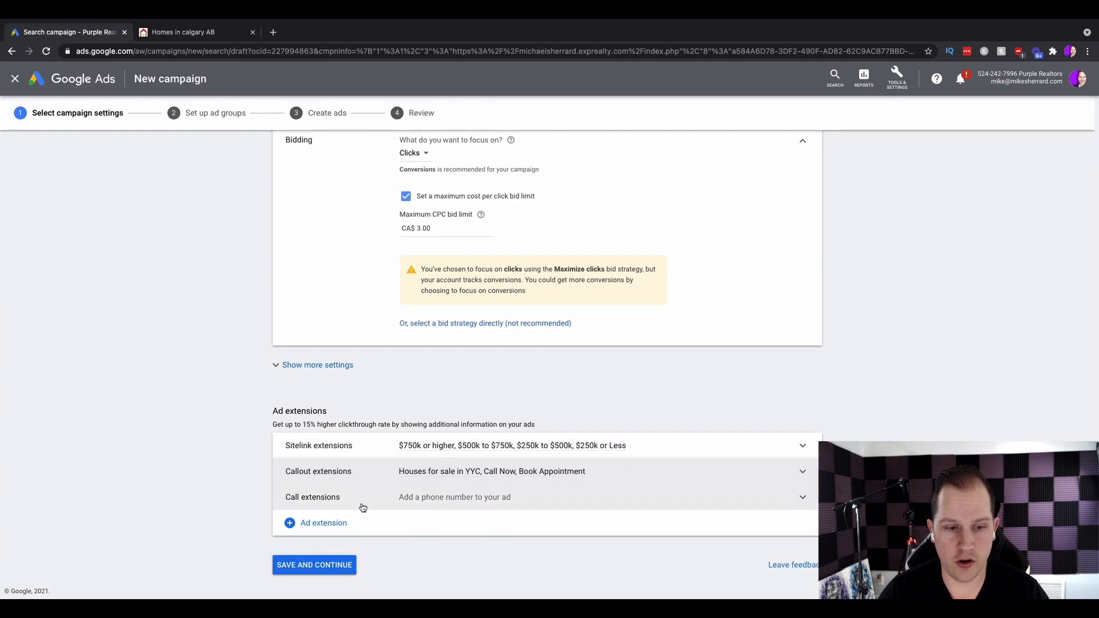
Add the existing phone number call extension to the campaign and preview it.
{"action": "left_click", "coordinate": [480, 501]}
{"action": "scroll", "coordinate": [575, 503], "scroll_direction": "down", "scroll_amount": 3}
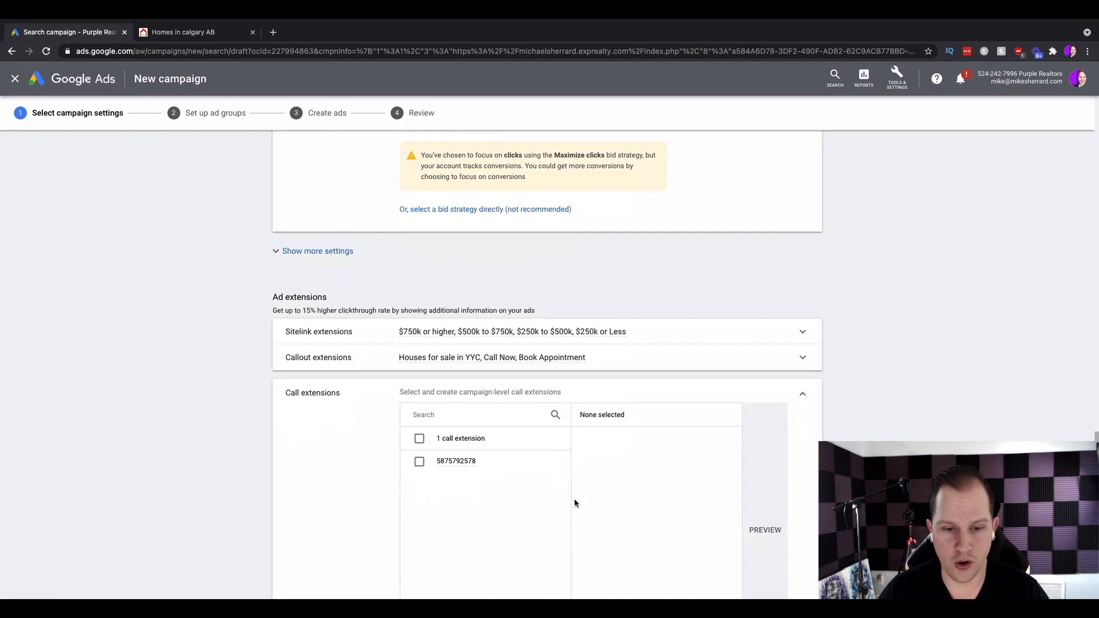
{"action": "mouse_move", "coordinate": [452, 443]}
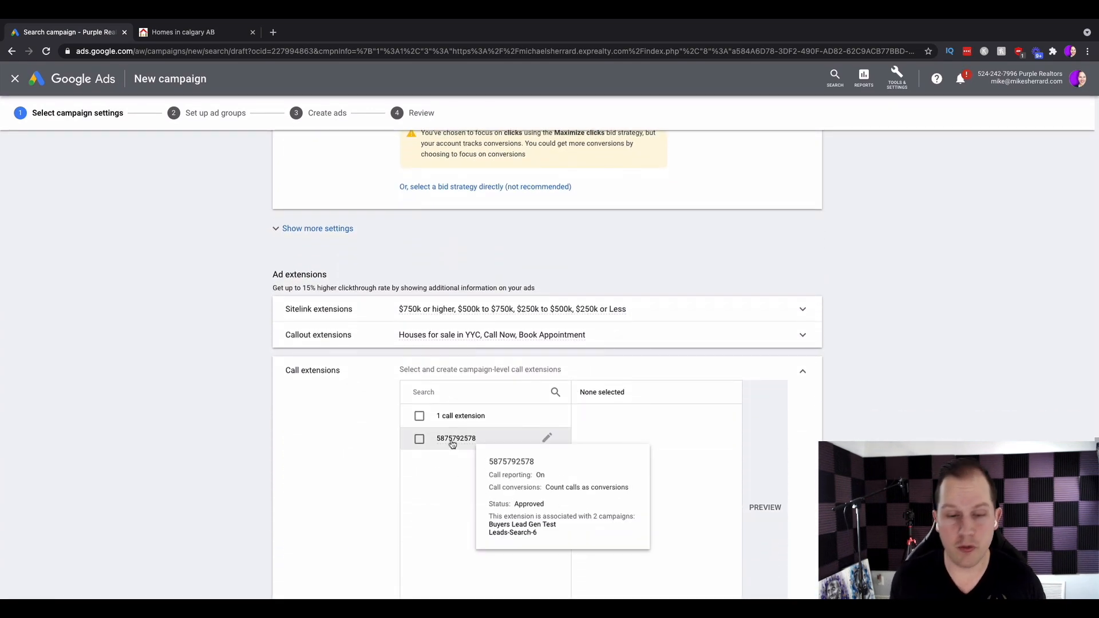
{"action": "left_click", "coordinate": [419, 439]}
{"action": "scroll", "coordinate": [721, 484], "scroll_direction": "down", "scroll_amount": 1}
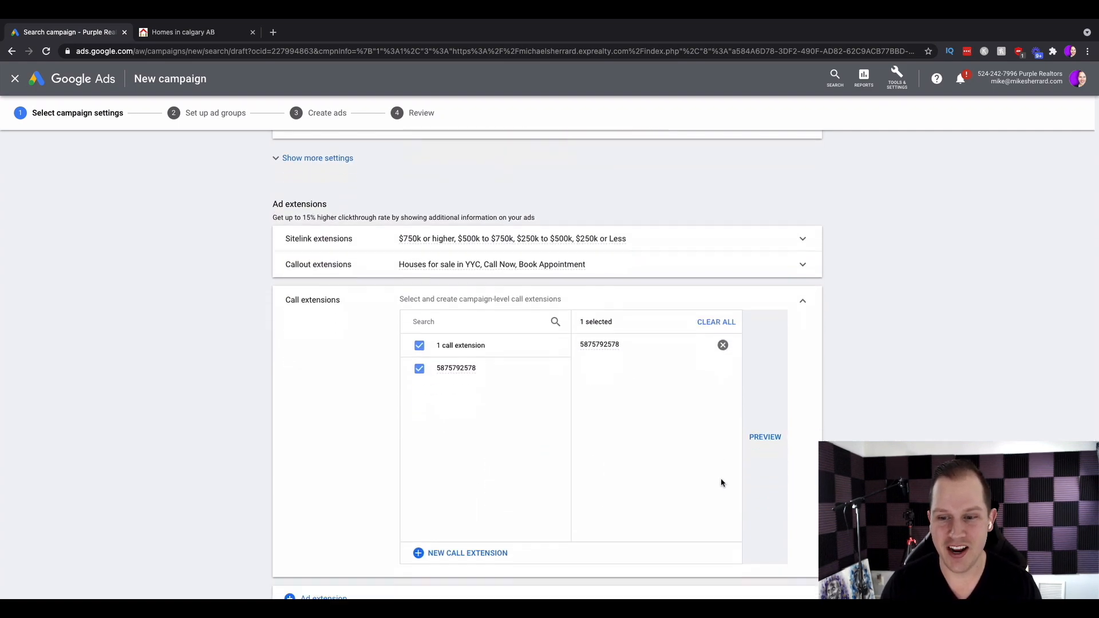
{"action": "left_click", "coordinate": [766, 442]}
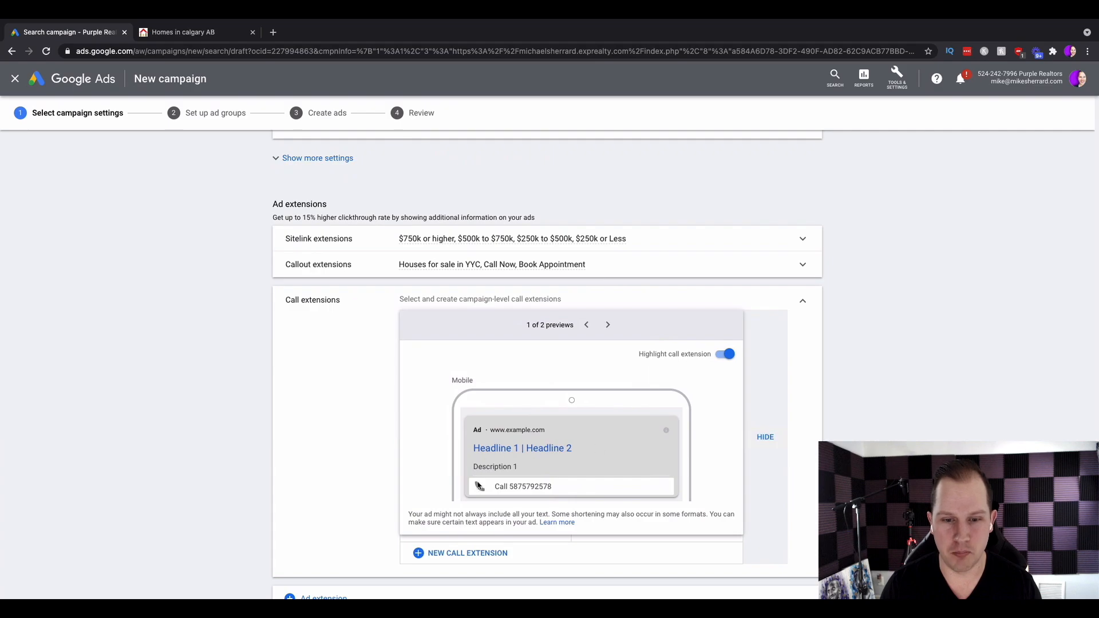
{"action": "left_click", "coordinate": [804, 301]}
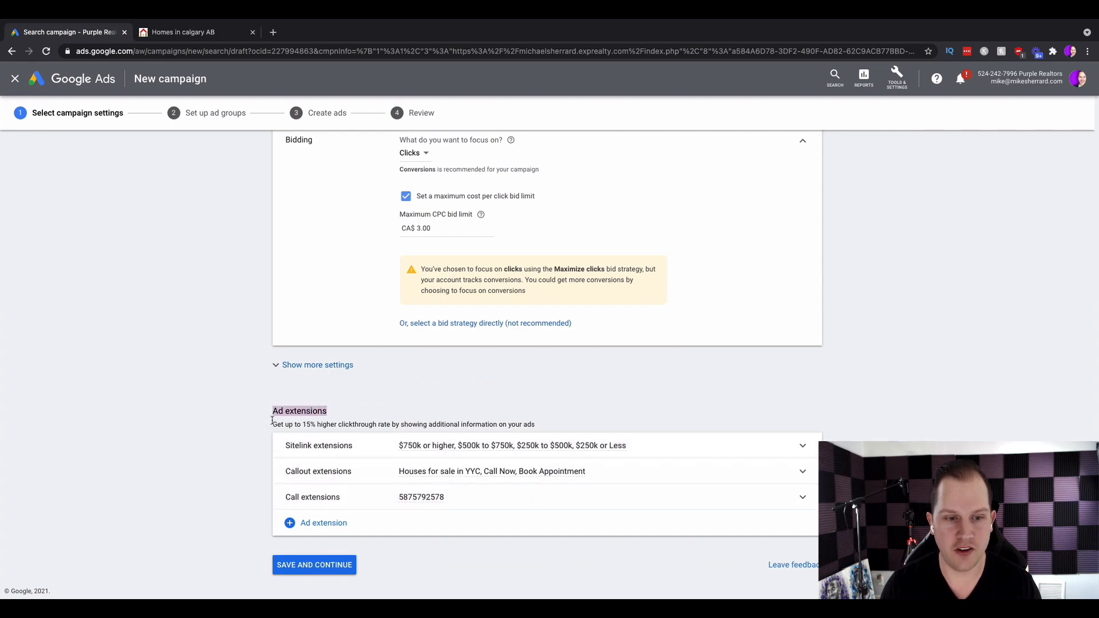
Save the campaign settings, continue to ad group setup and leave the new keywords guide.
{"action": "left_click_drag", "start_coordinate": [542, 420], "coordinate": [545, 425]}
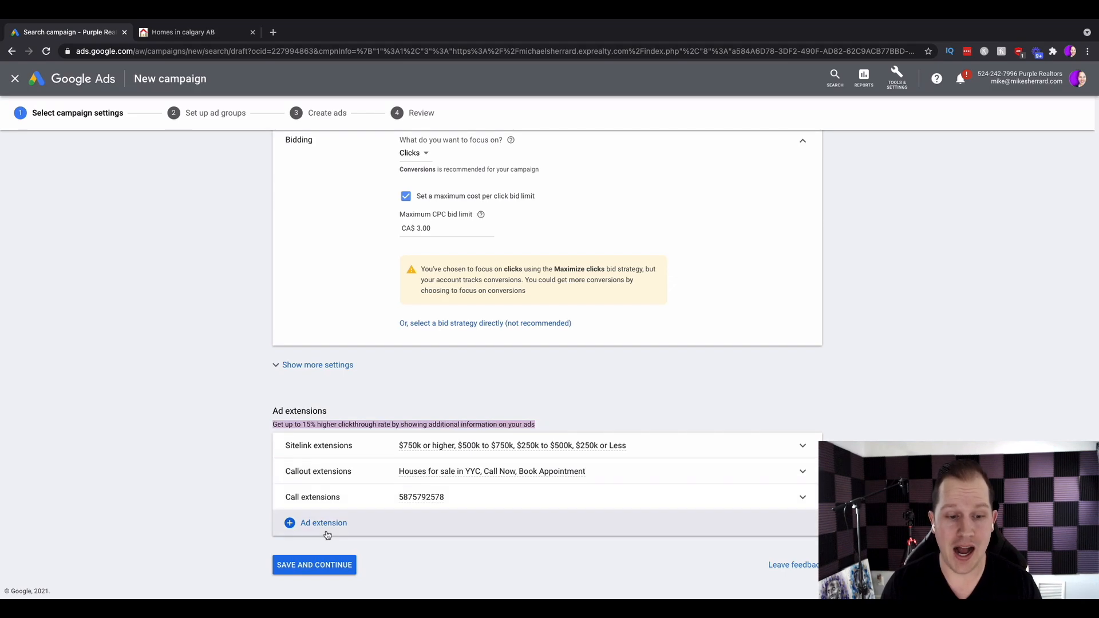
{"action": "left_click", "coordinate": [301, 564]}
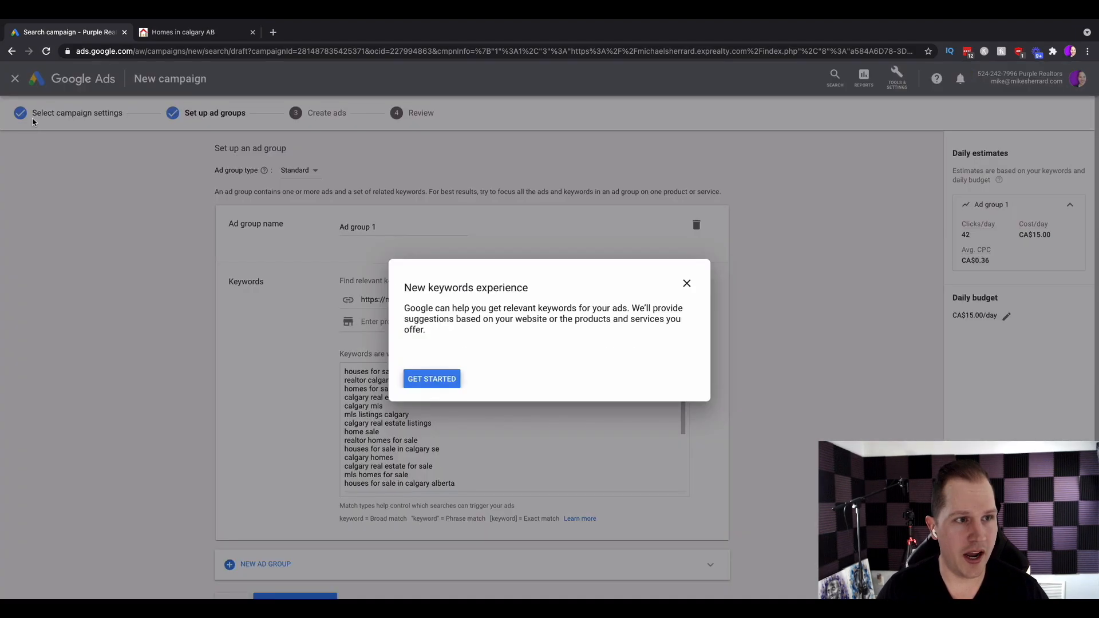
{"action": "left_click", "coordinate": [688, 285]}
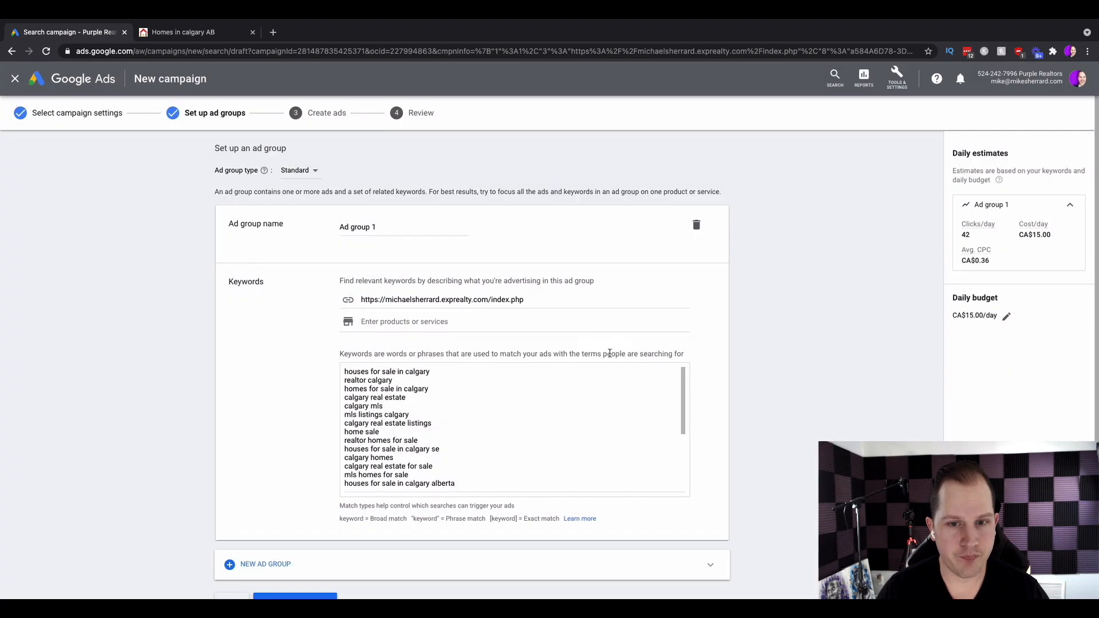
{"action": "left_click", "coordinate": [602, 351]}
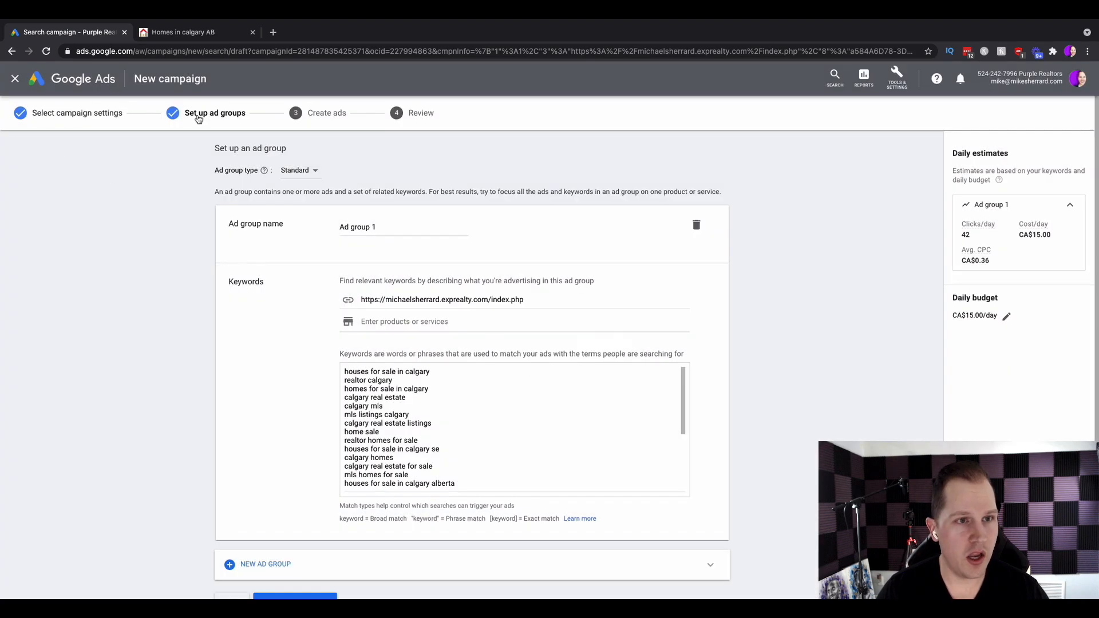
Name the ad group Calgary Home Buyers.
{"action": "left_click", "coordinate": [385, 226]}
{"action": "left_click_drag", "start_coordinate": [385, 227], "coordinate": [293, 228]}
{"action": "type", "text": "Calgar"}
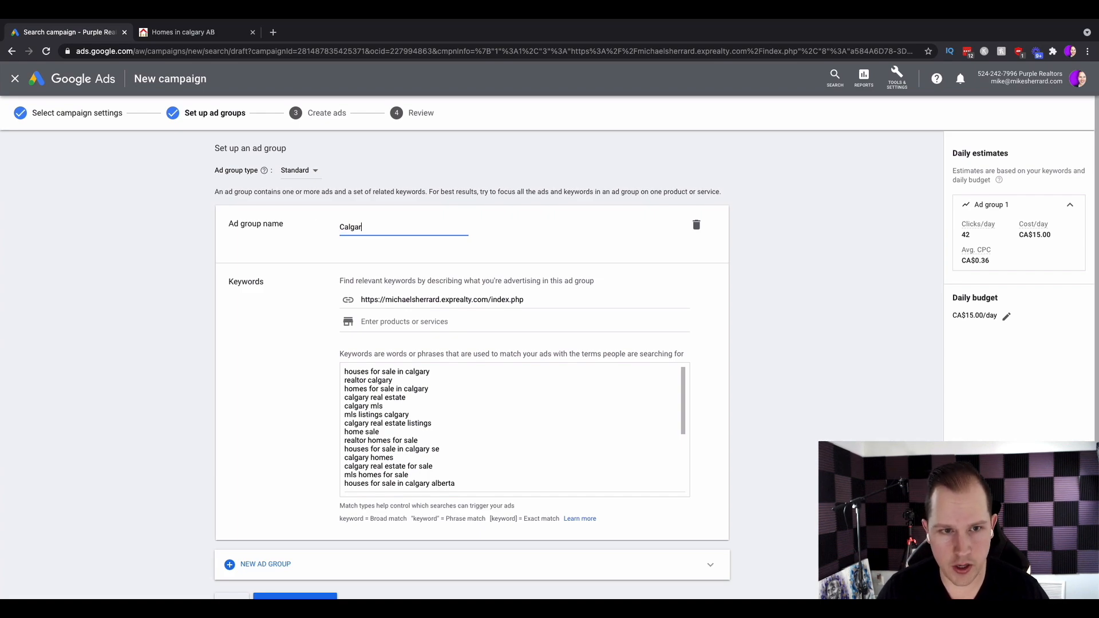
{"action": "type", "text": "y Home Buyers"}
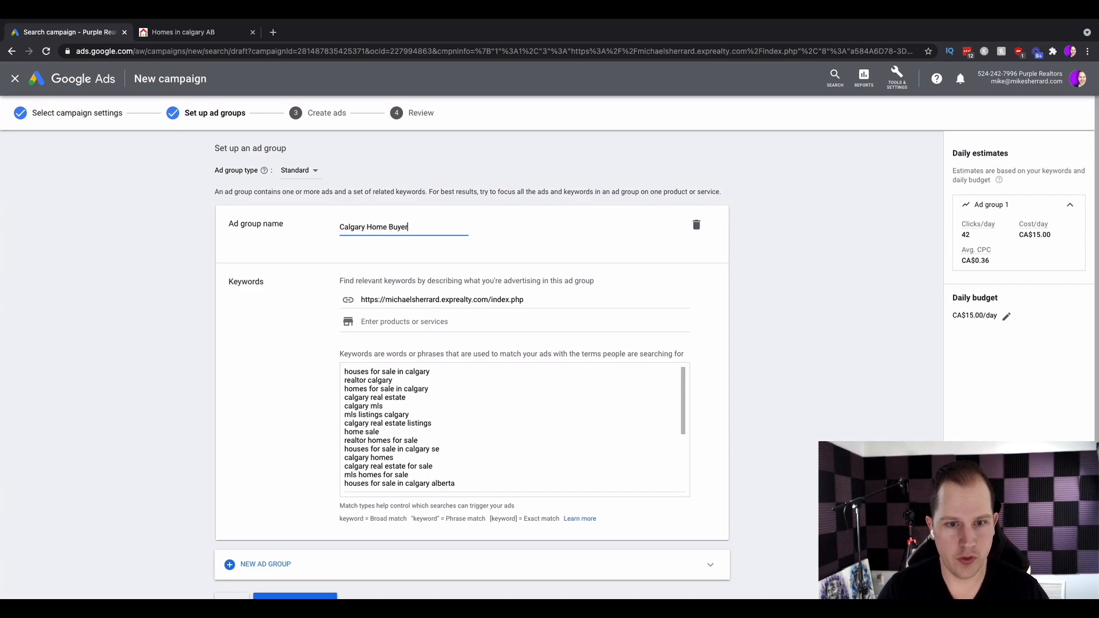
{"action": "left_click", "coordinate": [258, 330]}
Review the suggested keyword list and the match type explanations below it.
{"action": "left_click_drag", "start_coordinate": [347, 281], "coordinate": [591, 284]}
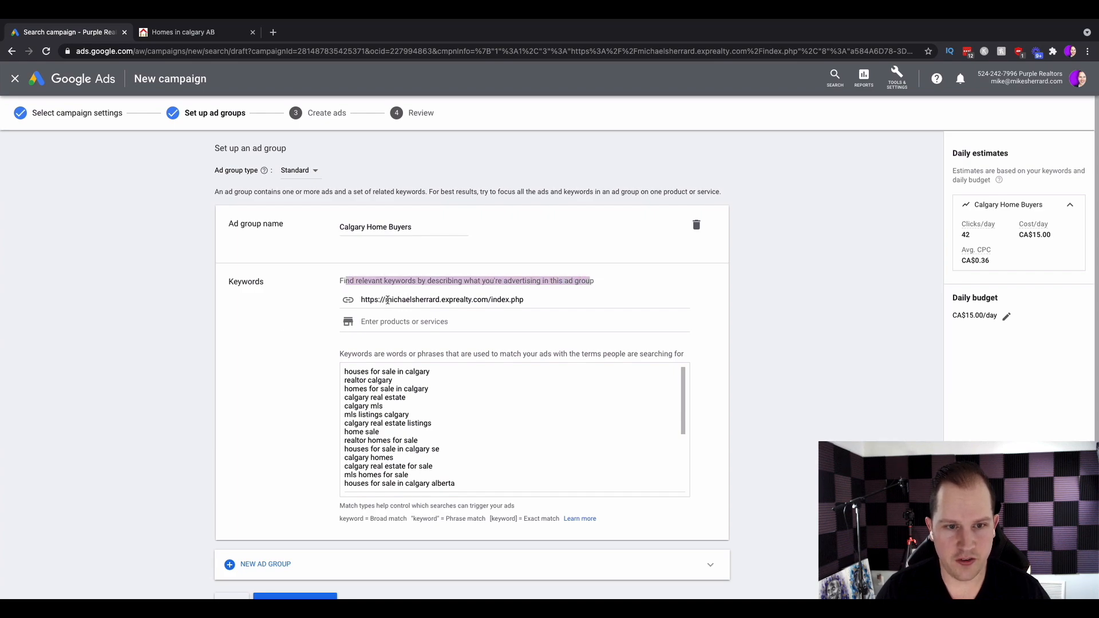
{"action": "left_click_drag", "start_coordinate": [387, 300], "coordinate": [533, 300]}
{"action": "left_click", "coordinate": [288, 353]}
{"action": "scroll", "coordinate": [289, 352], "scroll_direction": "down", "scroll_amount": 1}
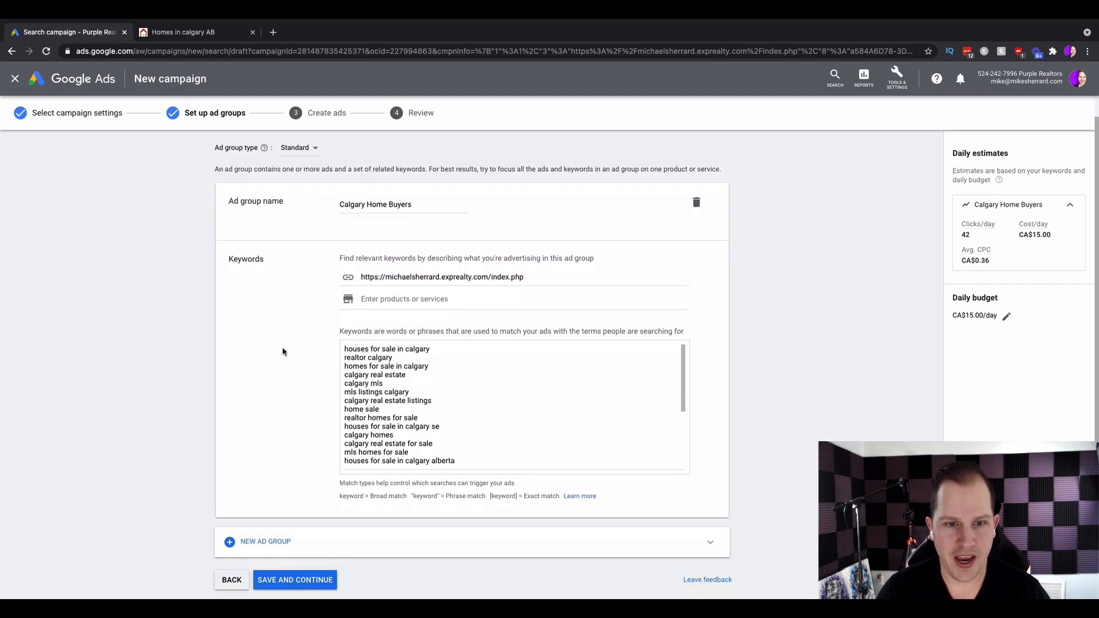
{"action": "scroll", "coordinate": [418, 407], "scroll_direction": "down", "scroll_amount": 5}
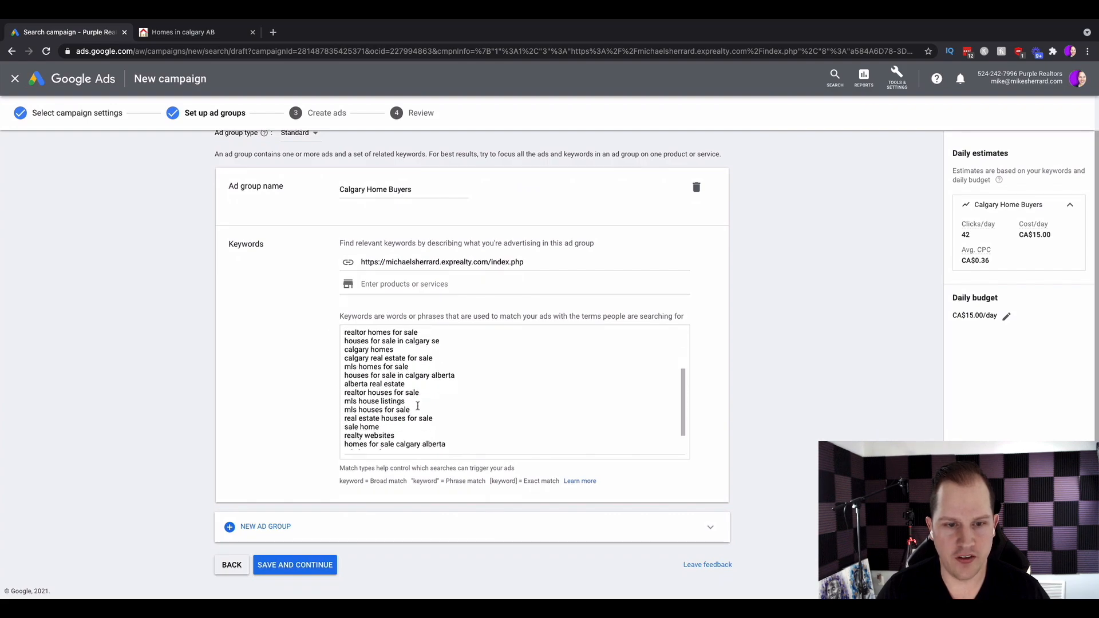
{"action": "scroll", "coordinate": [418, 406], "scroll_direction": "up", "scroll_amount": 6}
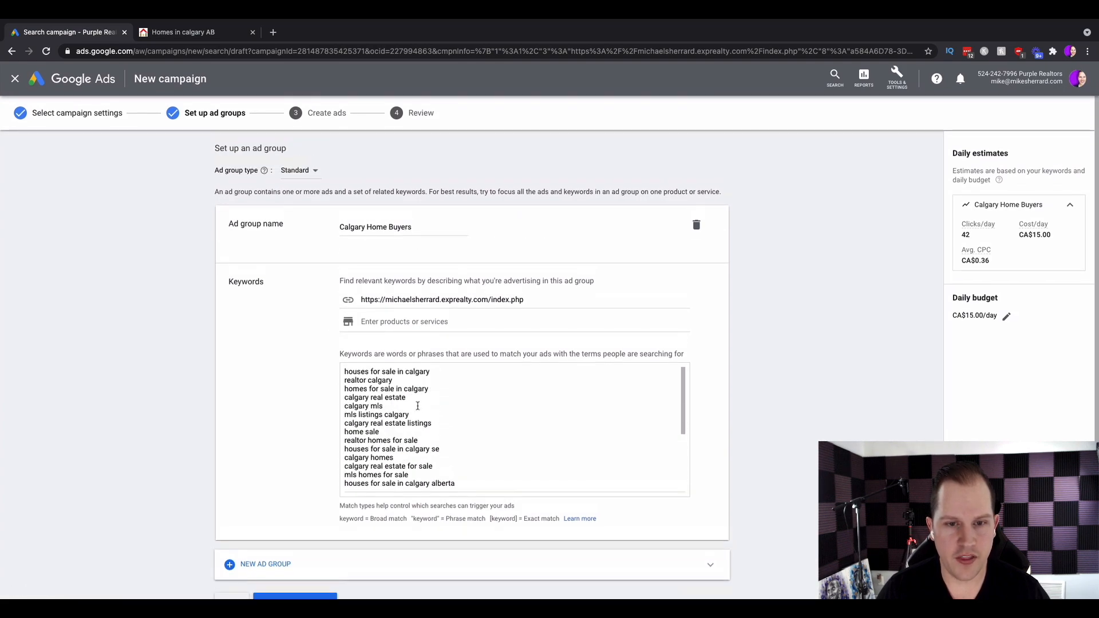
{"action": "scroll", "coordinate": [318, 431], "scroll_direction": "down", "scroll_amount": 1}
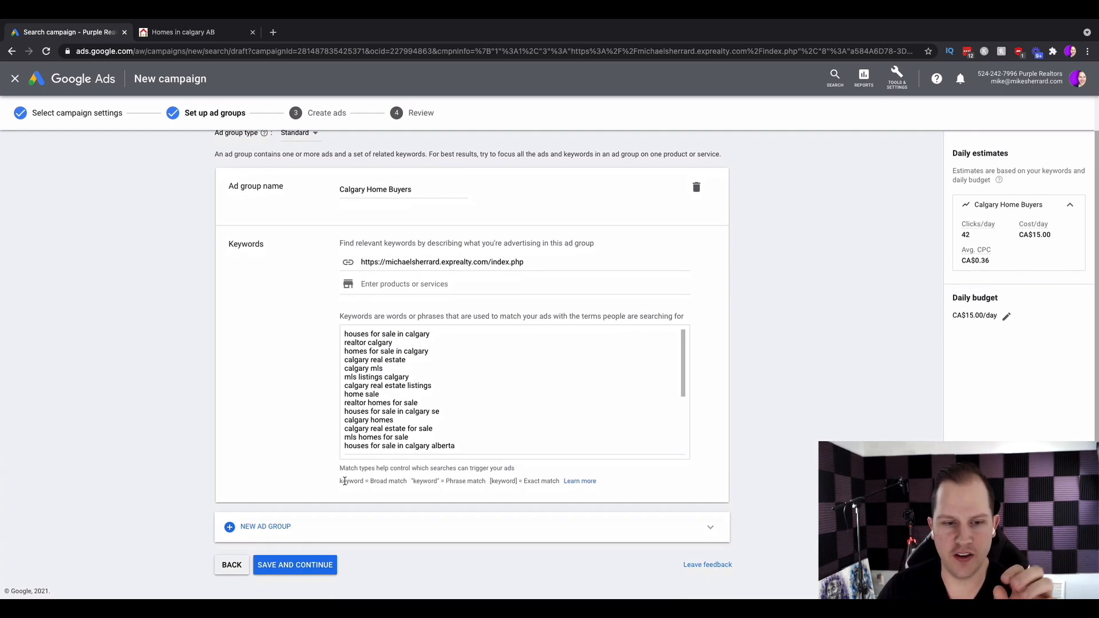
{"action": "scroll", "coordinate": [342, 482], "scroll_direction": "up", "scroll_amount": 5}
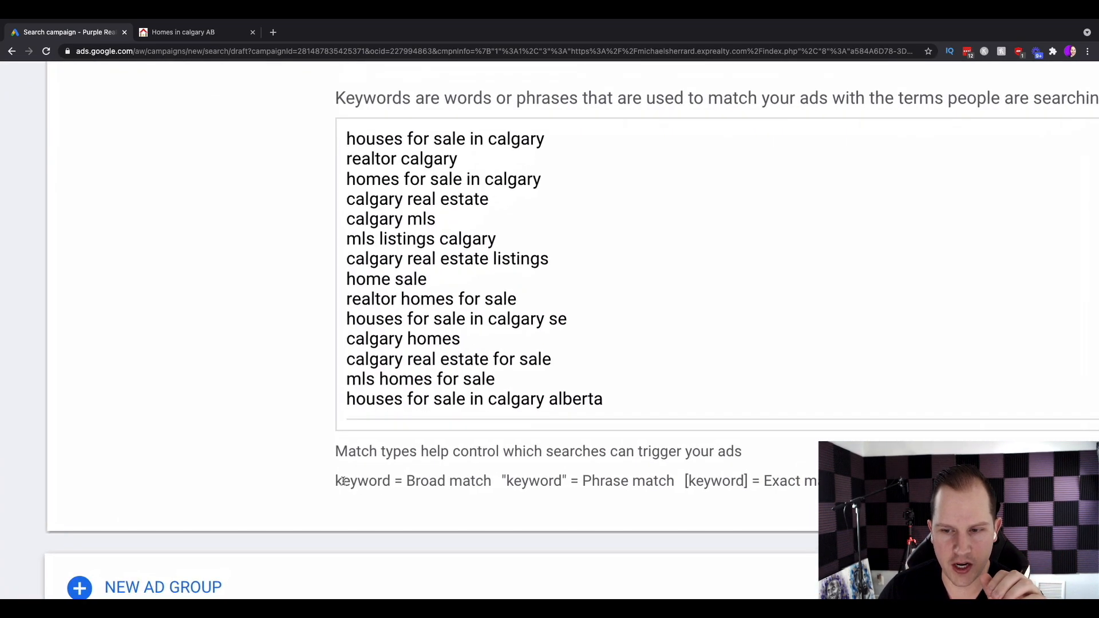
{"action": "scroll", "coordinate": [343, 482], "scroll_direction": "down", "scroll_amount": 1}
{"action": "scroll", "coordinate": [342, 482], "scroll_direction": "down", "scroll_amount": 2}
{"action": "scroll", "coordinate": [342, 486], "scroll_direction": "right", "scroll_amount": 5}
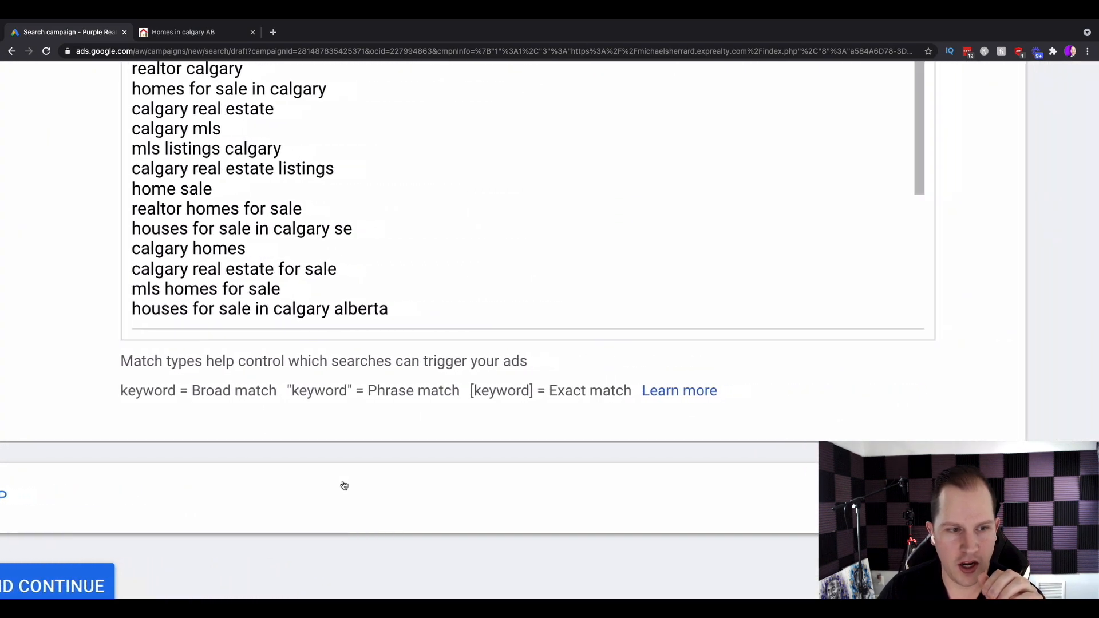
{"action": "left_click_drag", "start_coordinate": [132, 359], "coordinate": [537, 356]}
{"action": "left_click_drag", "start_coordinate": [133, 390], "coordinate": [184, 391]}
{"action": "left_click", "coordinate": [247, 390]}
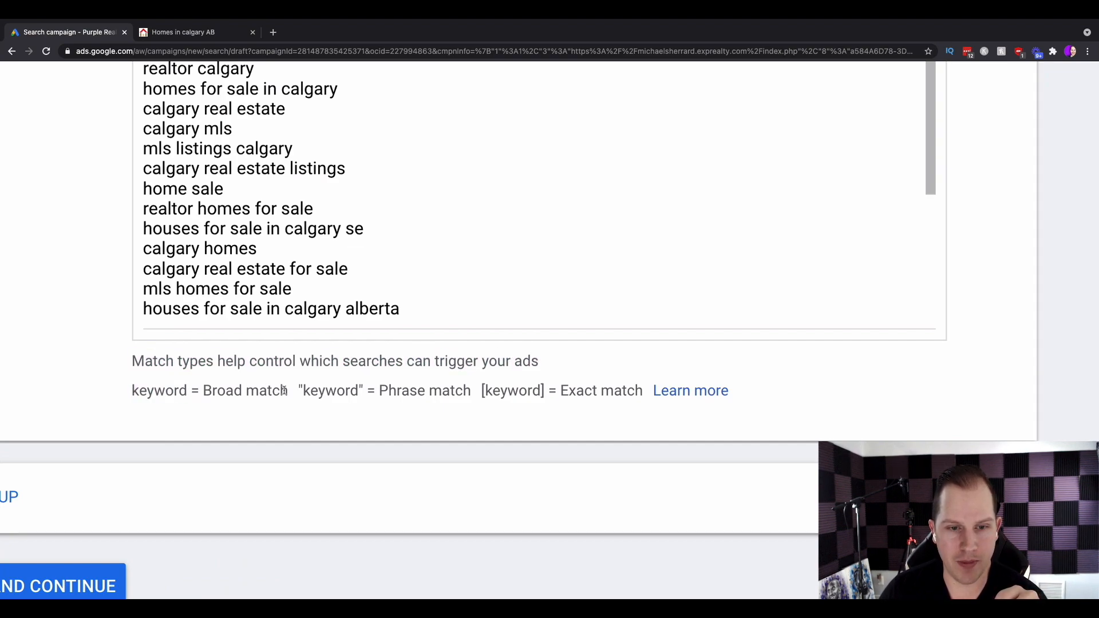
{"action": "left_click_drag", "start_coordinate": [283, 391], "coordinate": [206, 391]}
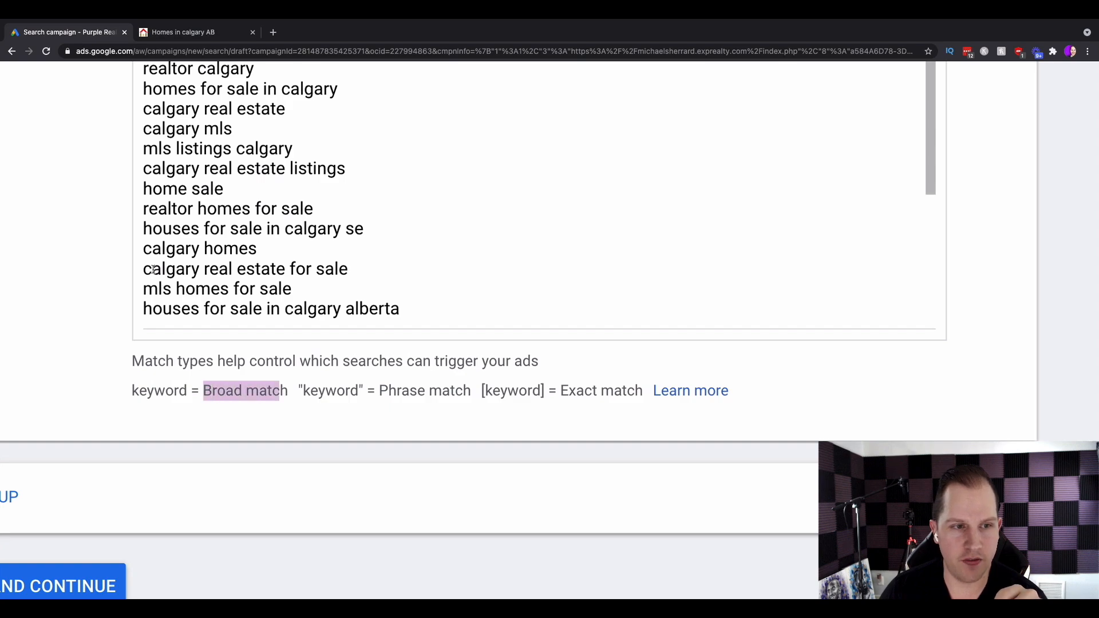
Highlight sample keywords in the list and the broad and phrase match notations beneath it.
{"action": "left_click_drag", "start_coordinate": [144, 252], "coordinate": [294, 251]}
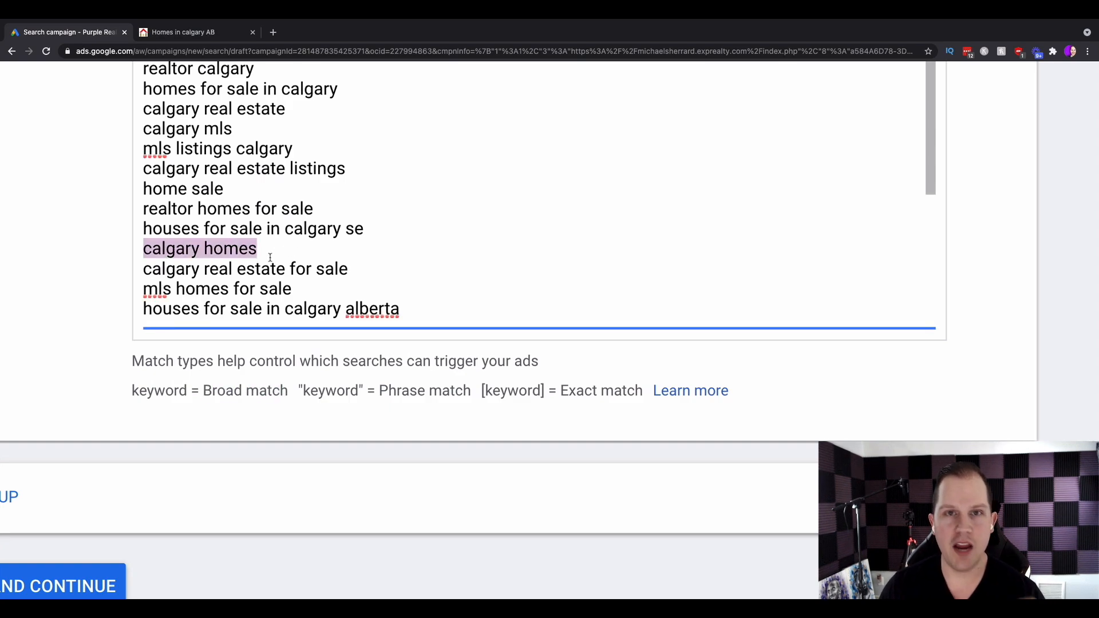
{"action": "left_click", "coordinate": [213, 248]}
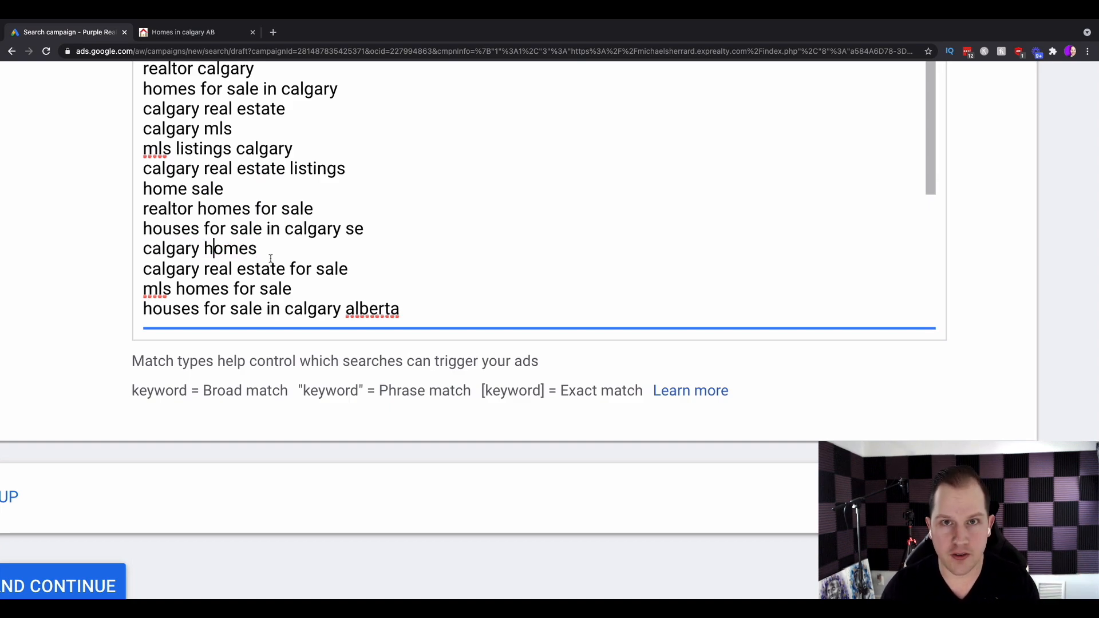
{"action": "left_click_drag", "start_coordinate": [271, 258], "coordinate": [139, 250]}
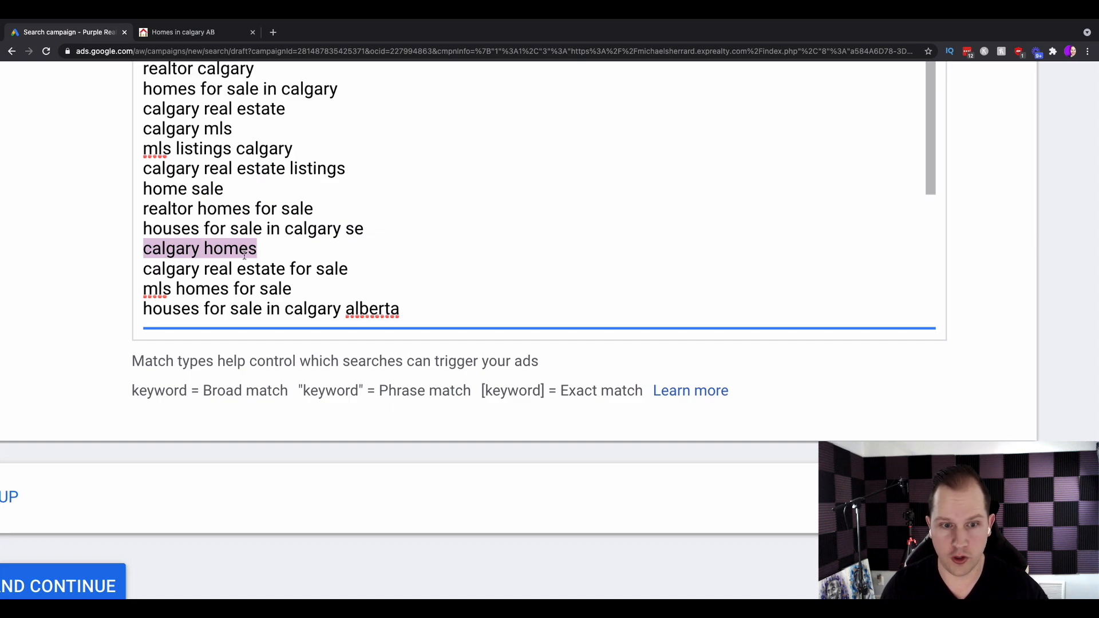
{"action": "left_click_drag", "start_coordinate": [299, 390], "coordinate": [366, 388]}
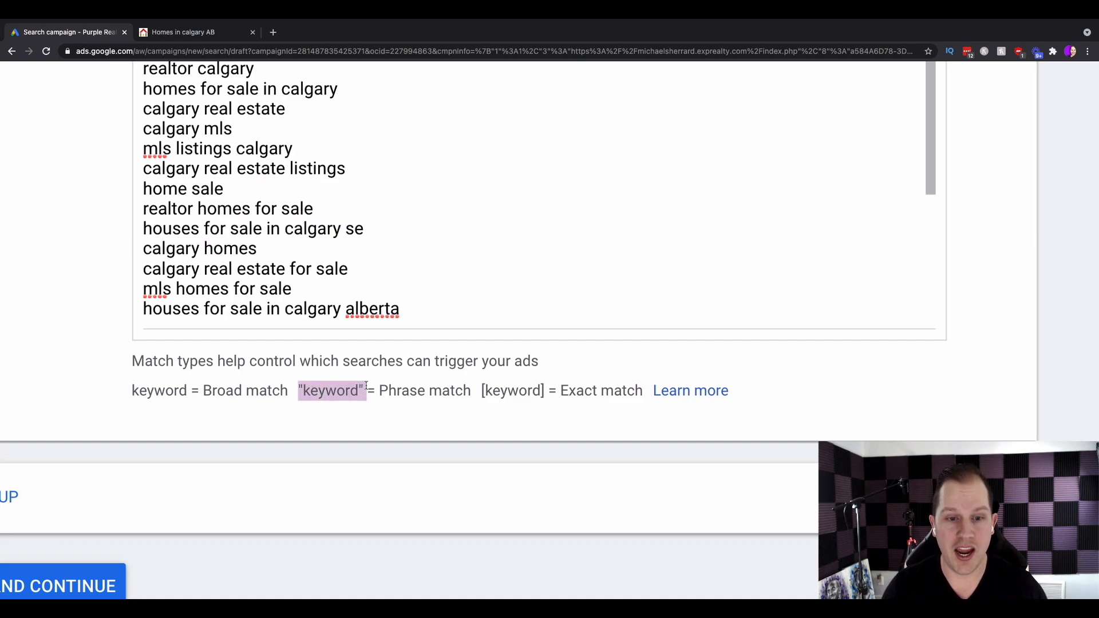
{"action": "left_click", "coordinate": [363, 387]}
{"action": "left_click_drag", "start_coordinate": [359, 387], "coordinate": [479, 403]}
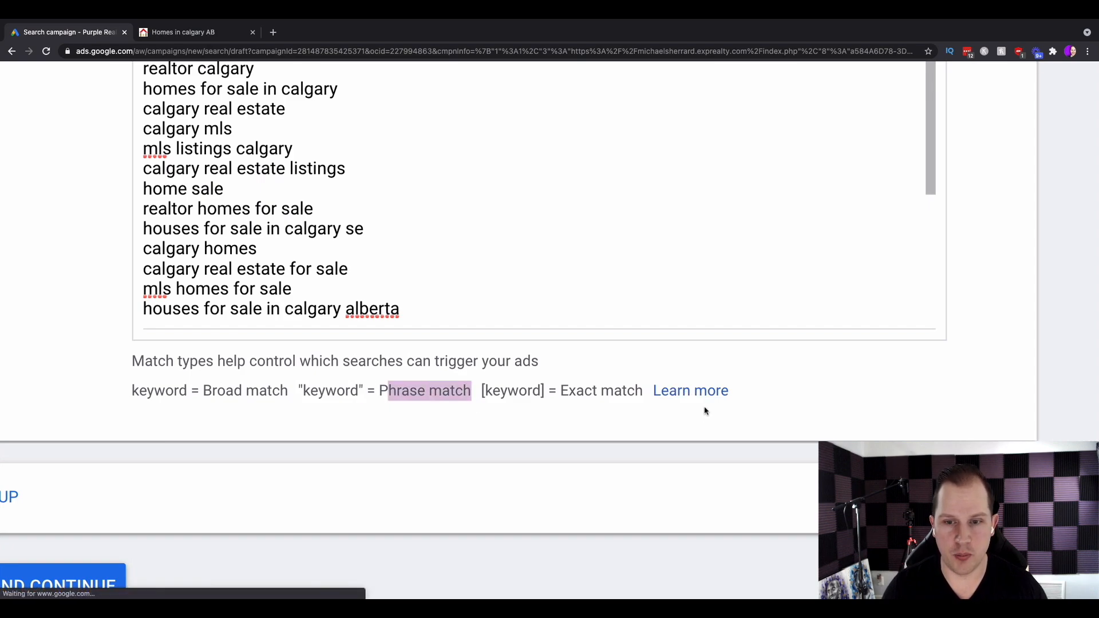
Open the keyword matching help and read the broad match and phrase match sections.
{"action": "scroll", "coordinate": [697, 392], "scroll_direction": "down", "scroll_amount": 5}
{"action": "scroll", "coordinate": [697, 392], "scroll_direction": "down", "scroll_amount": 3}
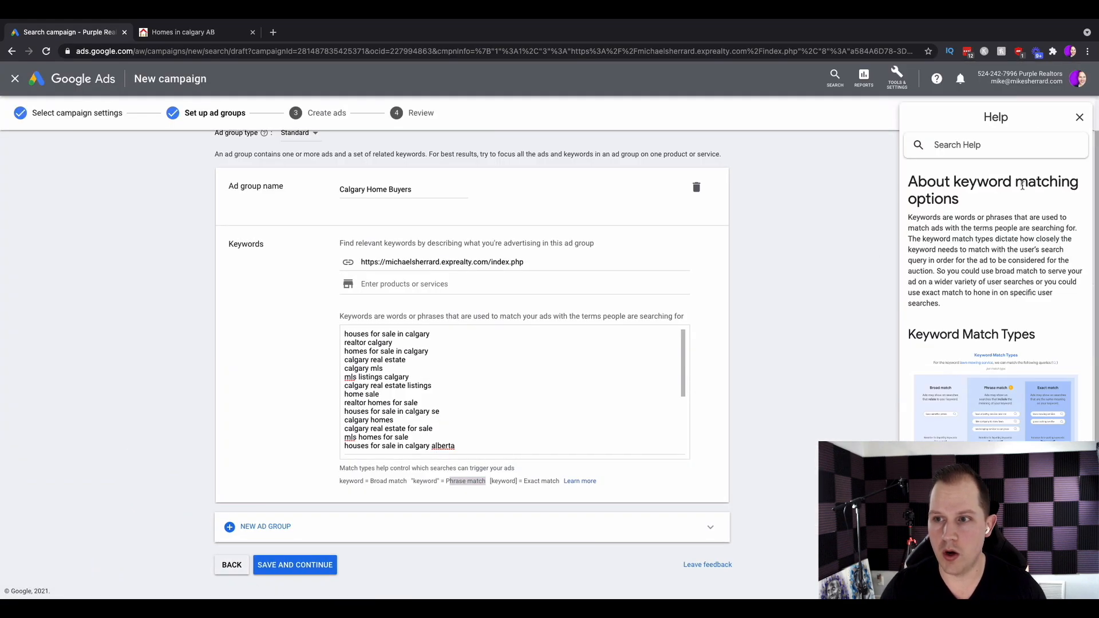
{"action": "scroll", "coordinate": [952, 349], "scroll_direction": "down", "scroll_amount": 3}
{"action": "left_click", "coordinate": [985, 388]}
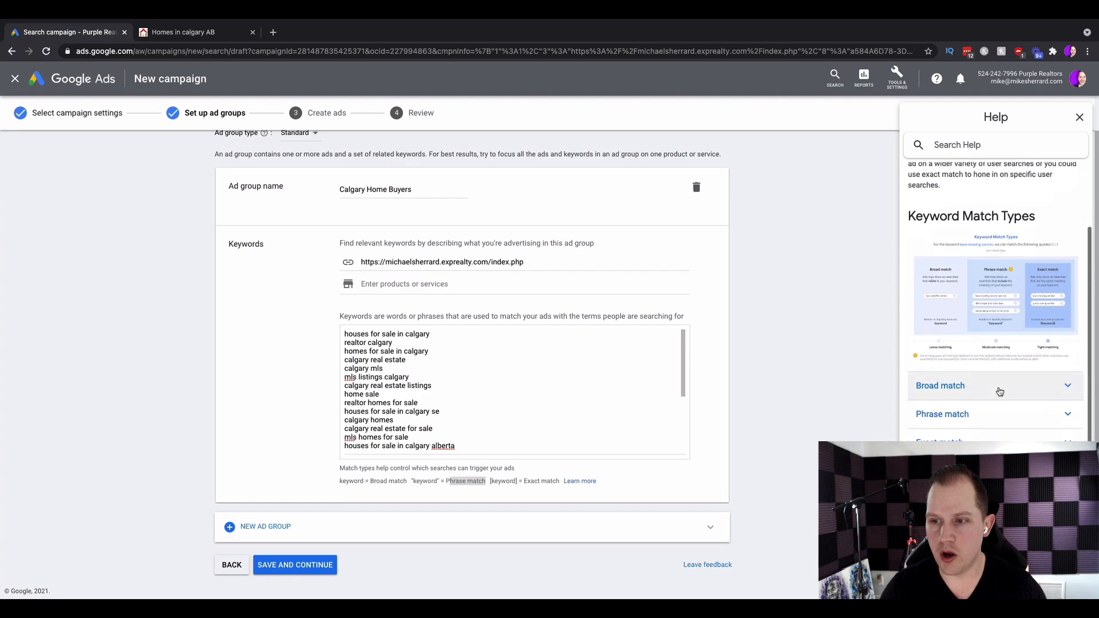
{"action": "left_click_drag", "start_coordinate": [941, 404], "coordinate": [1057, 429]}
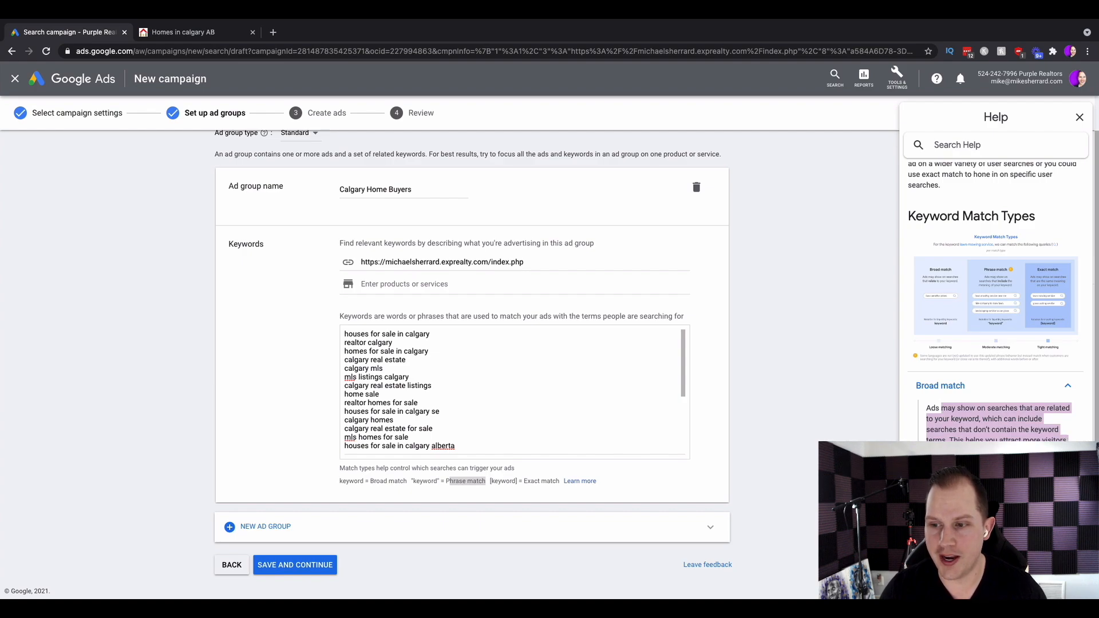
{"action": "left_click", "coordinate": [1067, 387]}
{"action": "left_click", "coordinate": [1067, 387]}
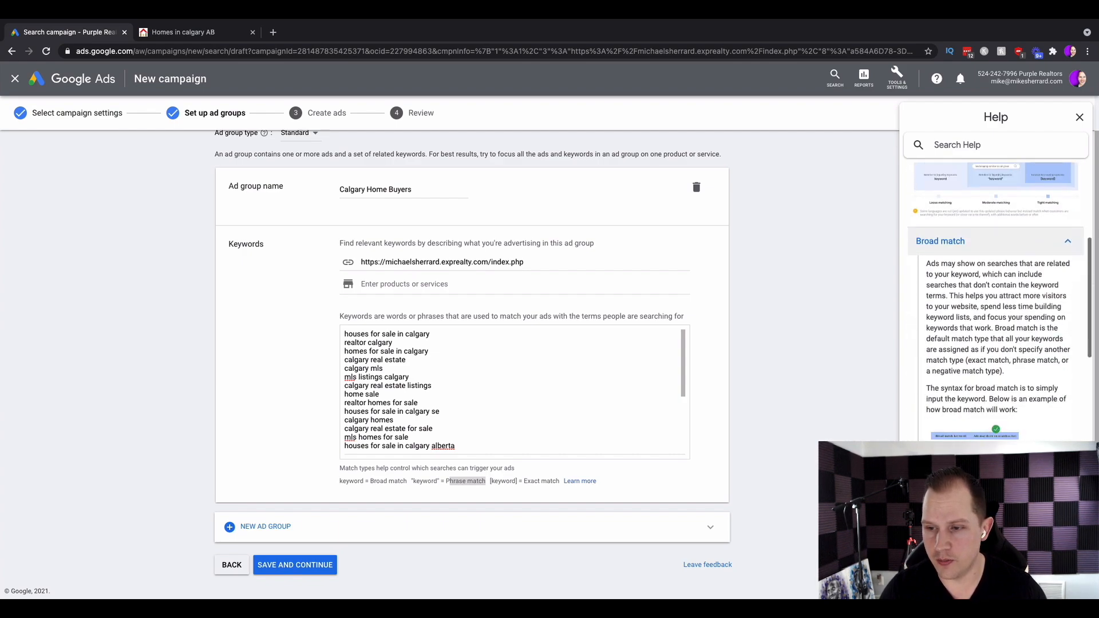
{"action": "left_click", "coordinate": [1067, 241]}
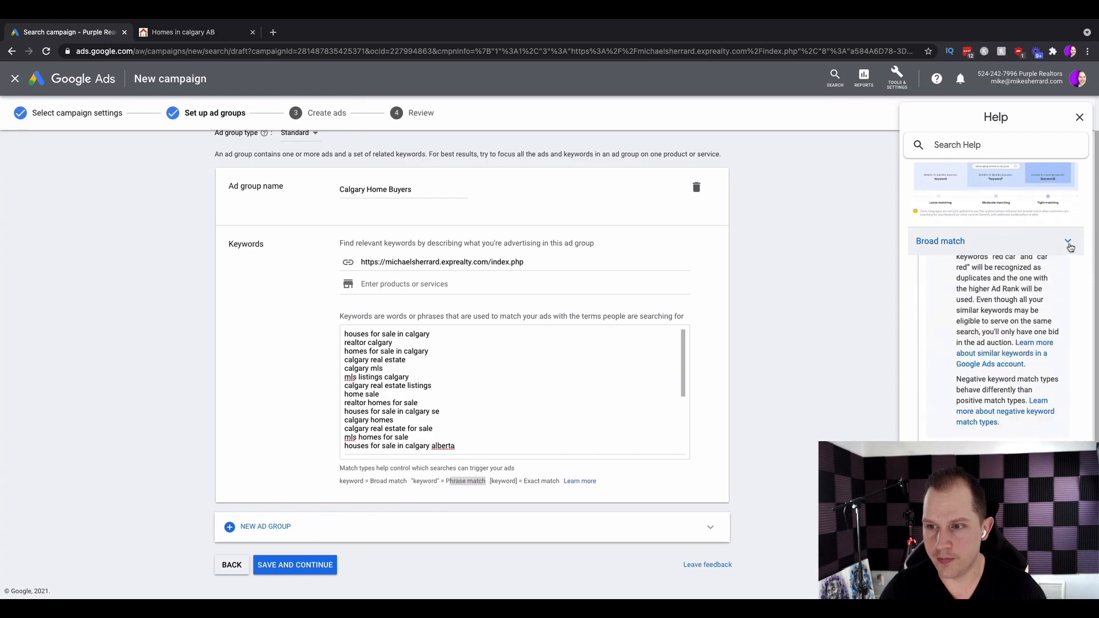
{"action": "left_click", "coordinate": [1067, 269]}
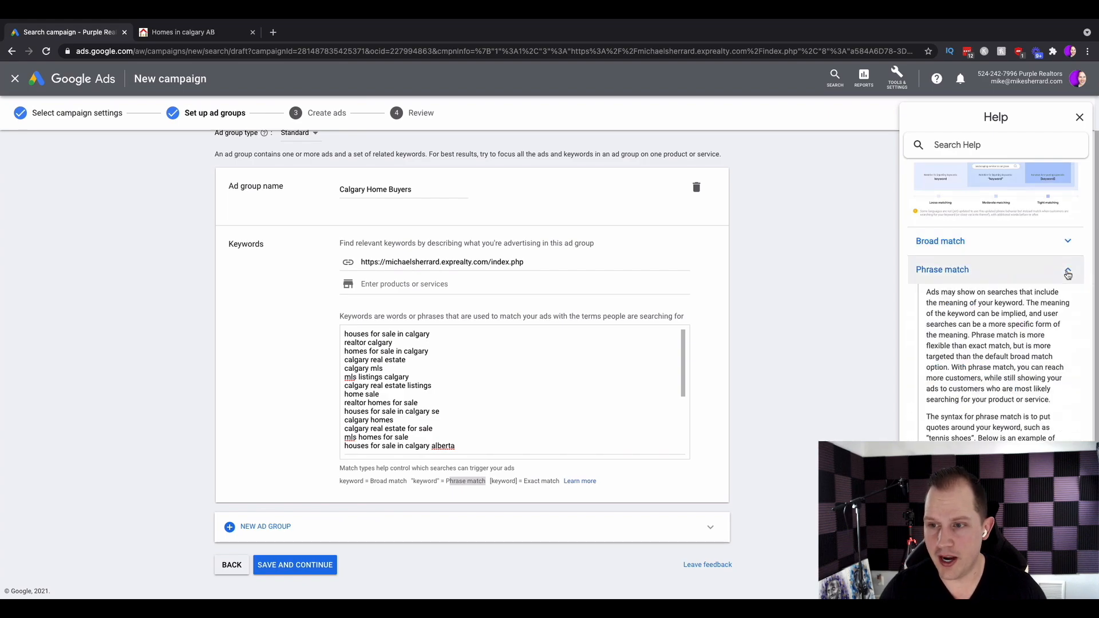
{"action": "left_click_drag", "start_coordinate": [940, 294], "coordinate": [1058, 355]}
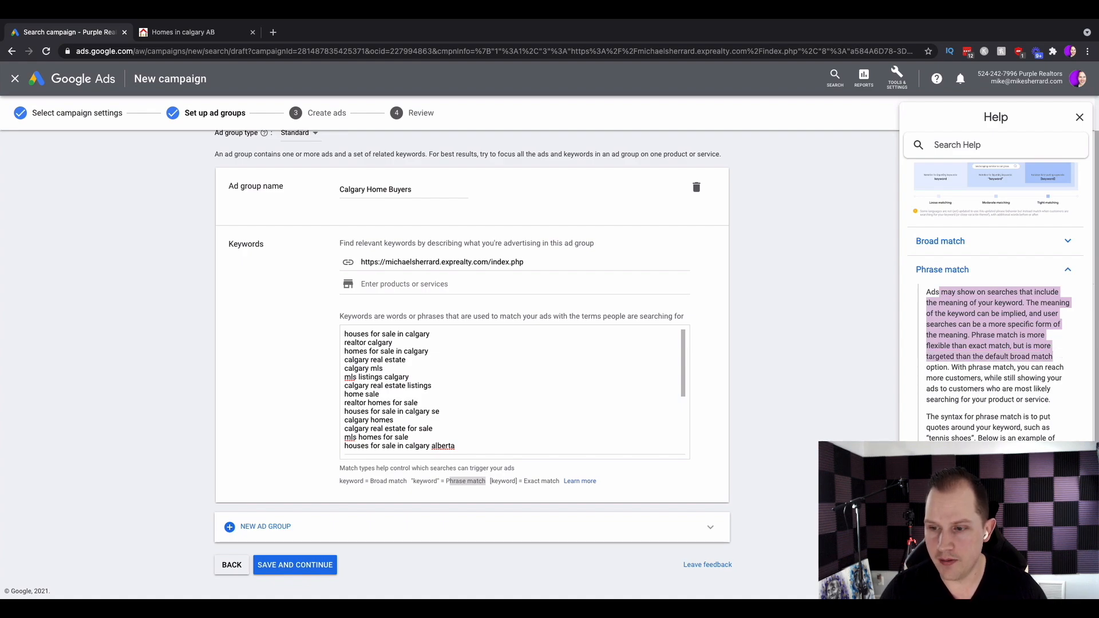
{"action": "left_click", "coordinate": [817, 453]}
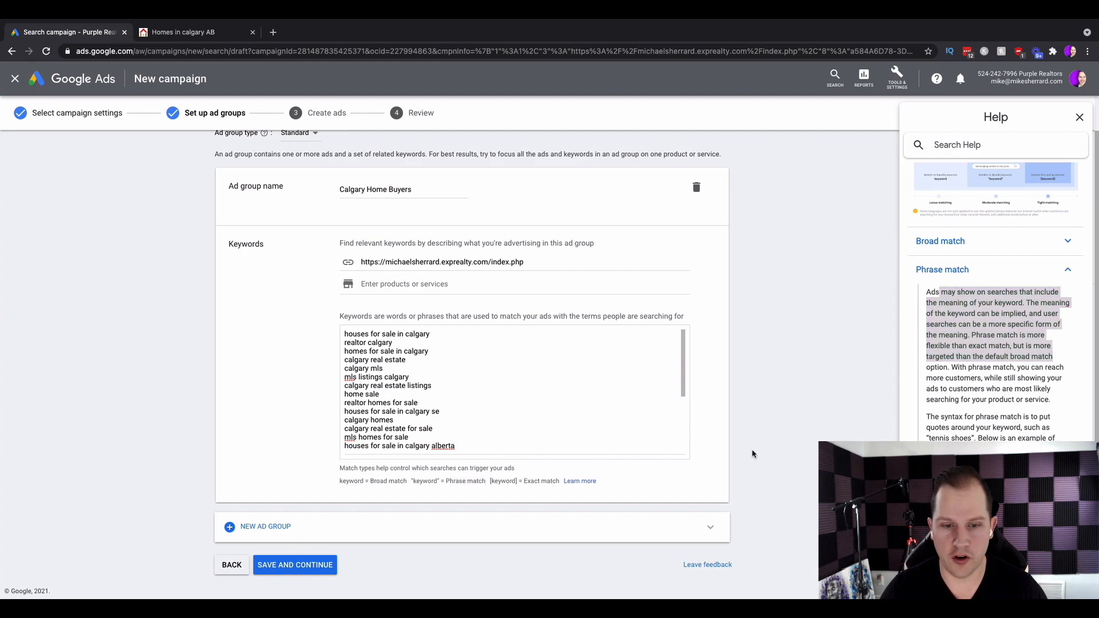
{"action": "left_click_drag", "start_coordinate": [935, 416], "coordinate": [1052, 420]}
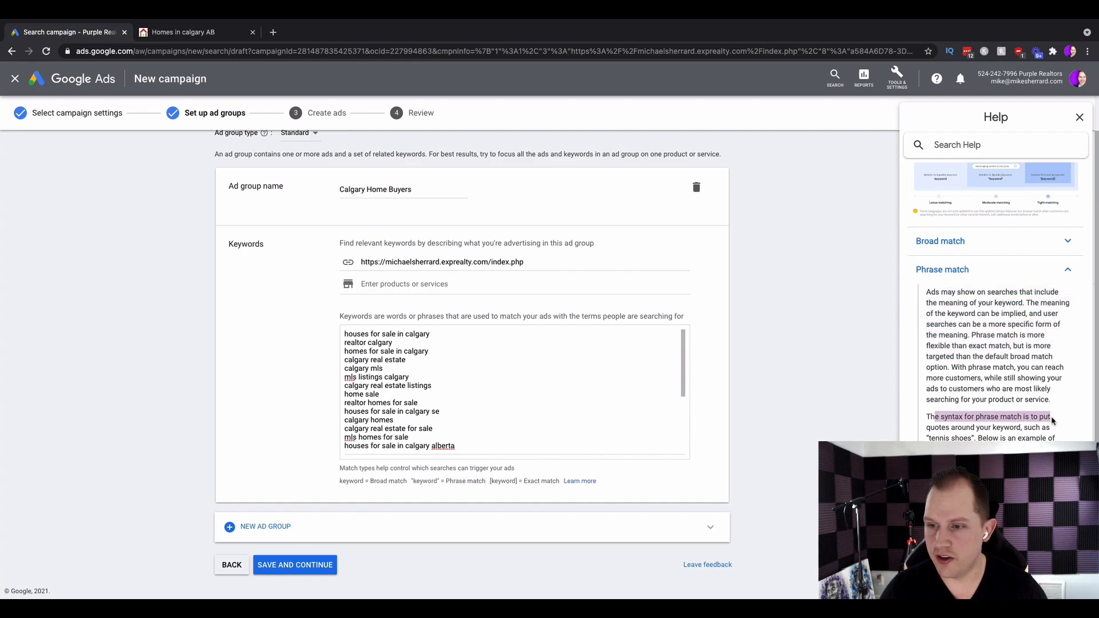
{"action": "left_click_drag", "start_coordinate": [928, 429], "coordinate": [1029, 428]}
{"action": "left_click_drag", "start_coordinate": [959, 438], "coordinate": [1056, 438]}
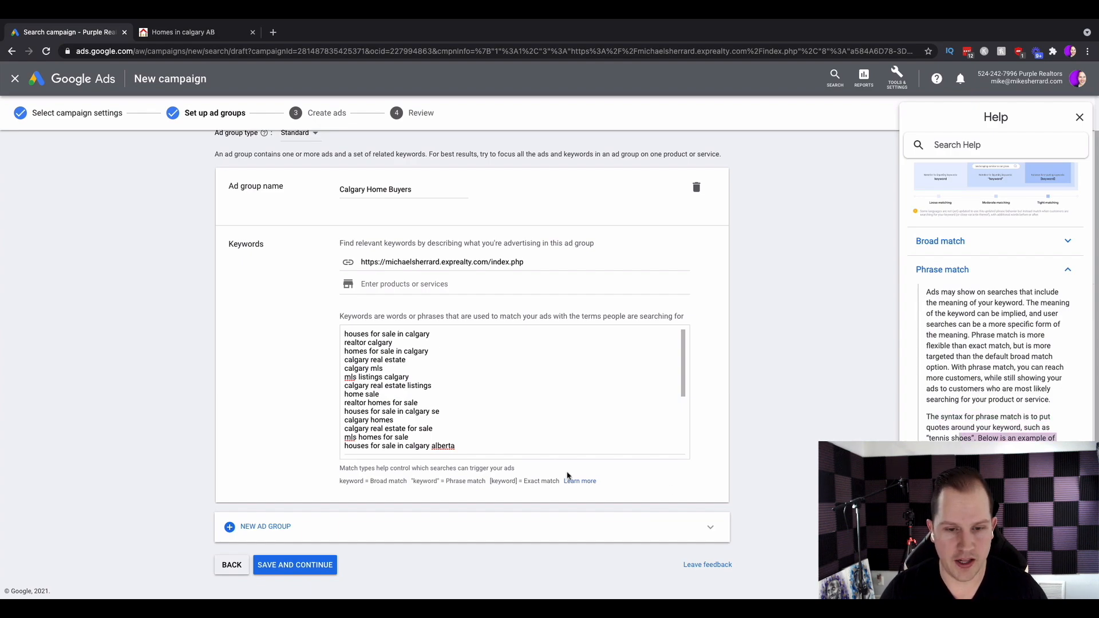
Compare the broad, phrase and exact match notations against the keywords in the list.
{"action": "left_click_drag", "start_coordinate": [342, 481], "coordinate": [401, 479]}
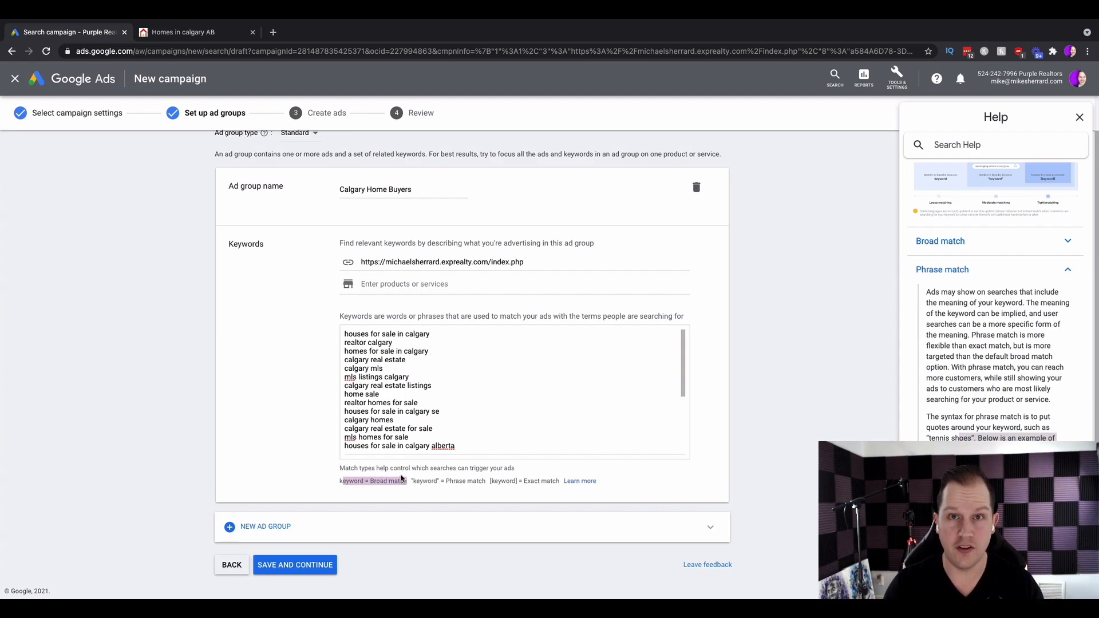
{"action": "left_click", "coordinate": [397, 424]}
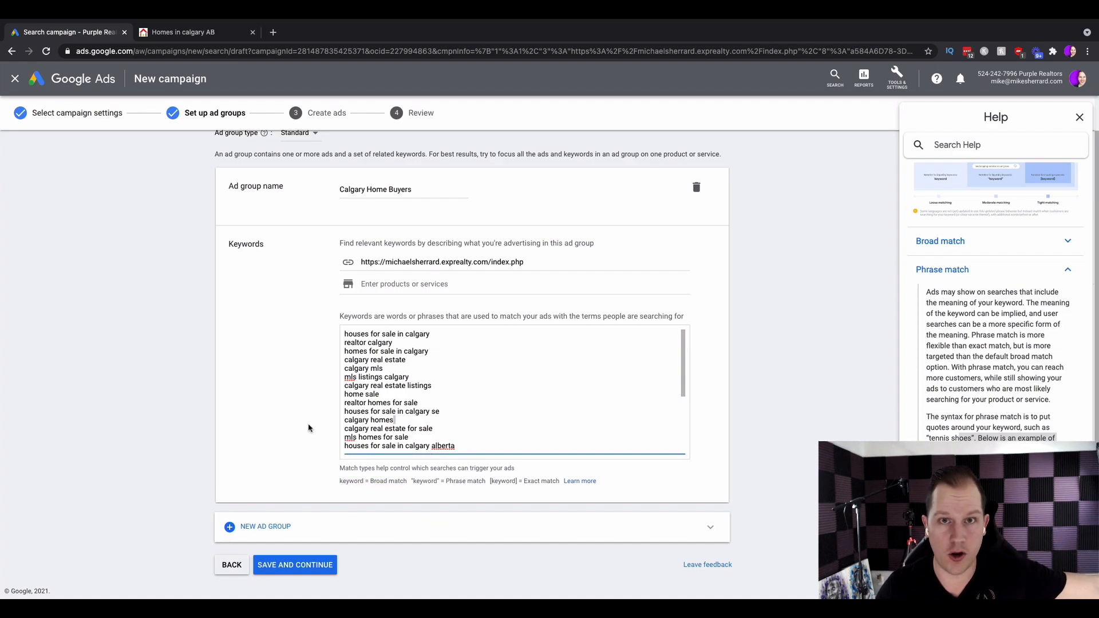
{"action": "left_click", "coordinate": [416, 482]}
{"action": "left_click_drag", "start_coordinate": [413, 482], "coordinate": [433, 483]}
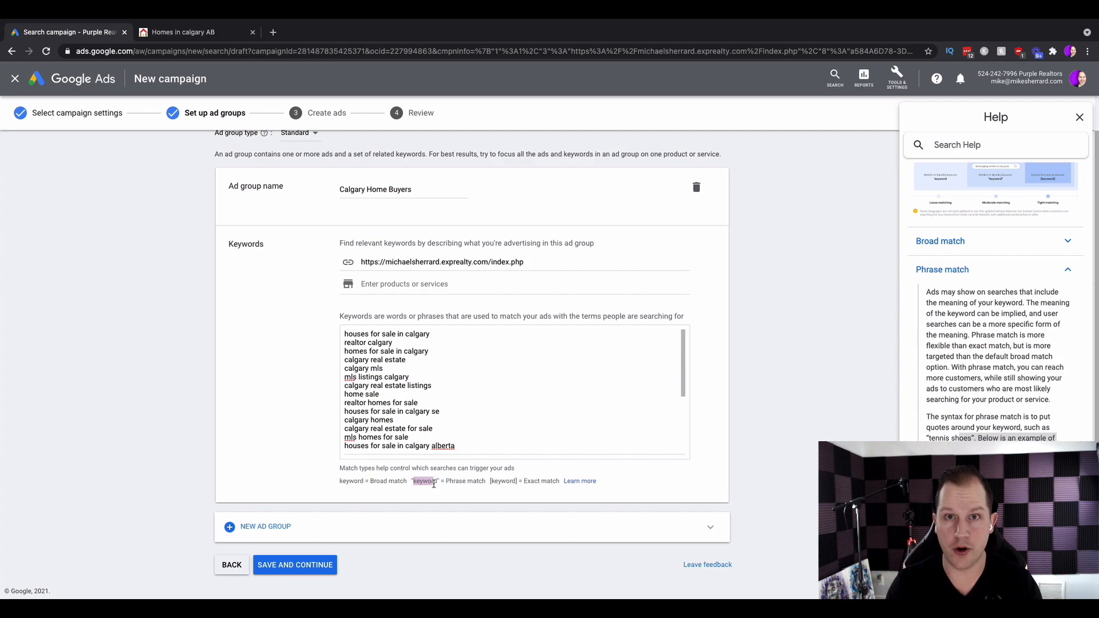
{"action": "left_click", "coordinate": [434, 483]}
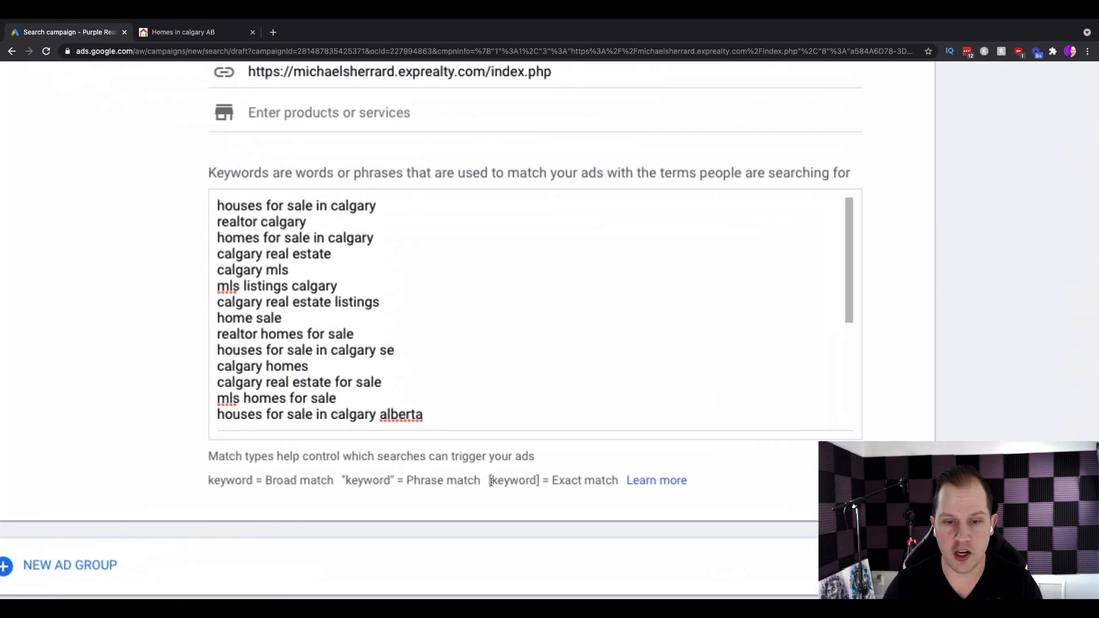
{"action": "left_click_drag", "start_coordinate": [490, 481], "coordinate": [555, 480]}
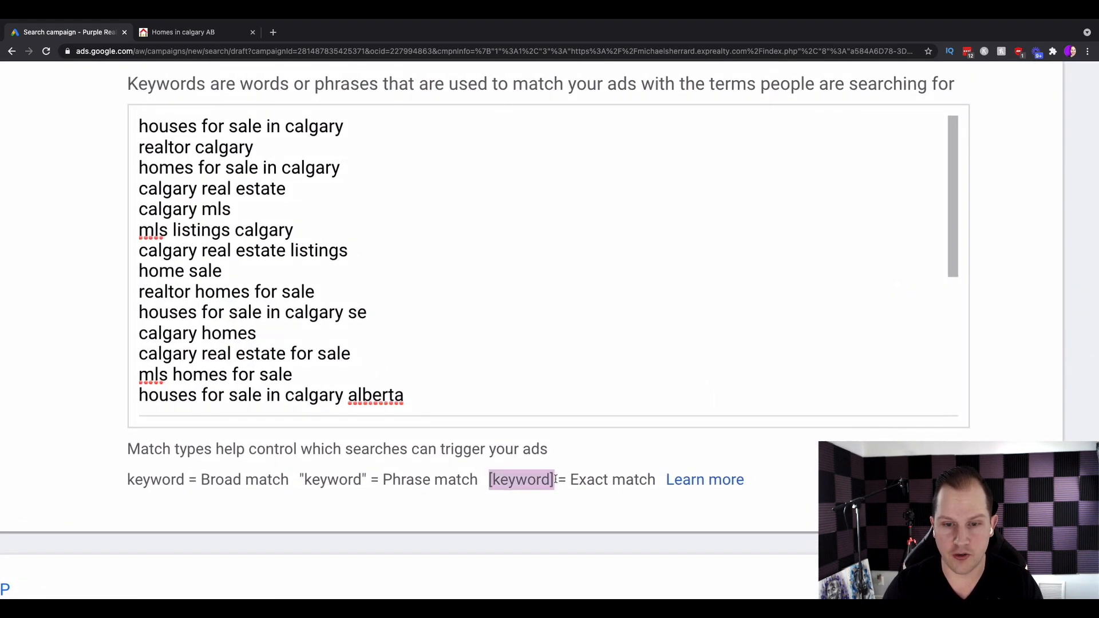
{"action": "left_click", "coordinate": [555, 480]}
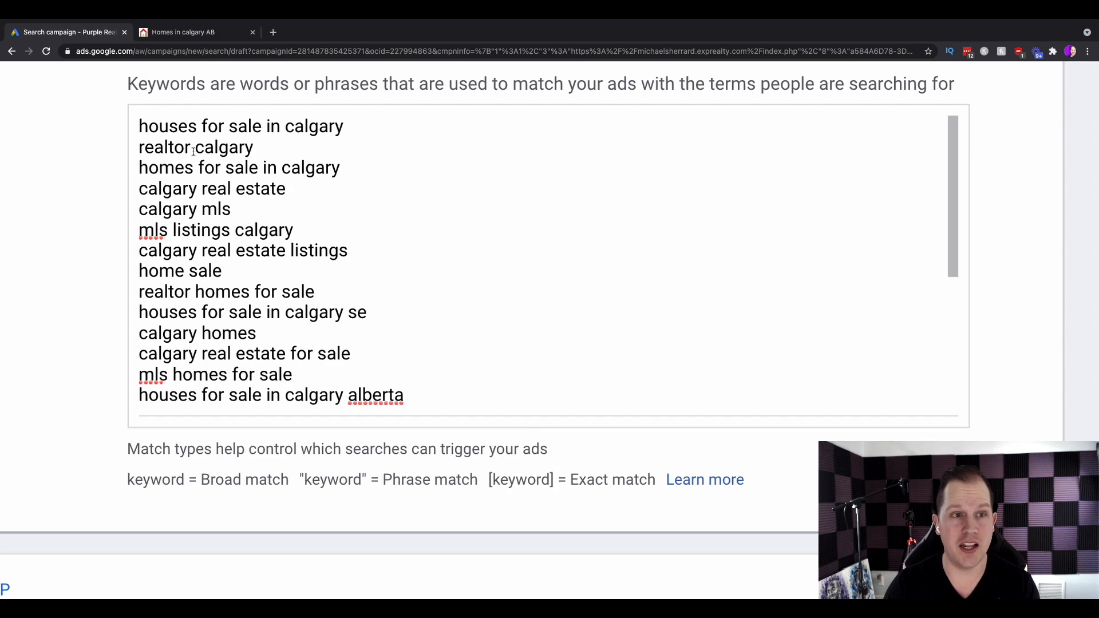
{"action": "left_click_drag", "start_coordinate": [140, 125], "coordinate": [362, 132]}
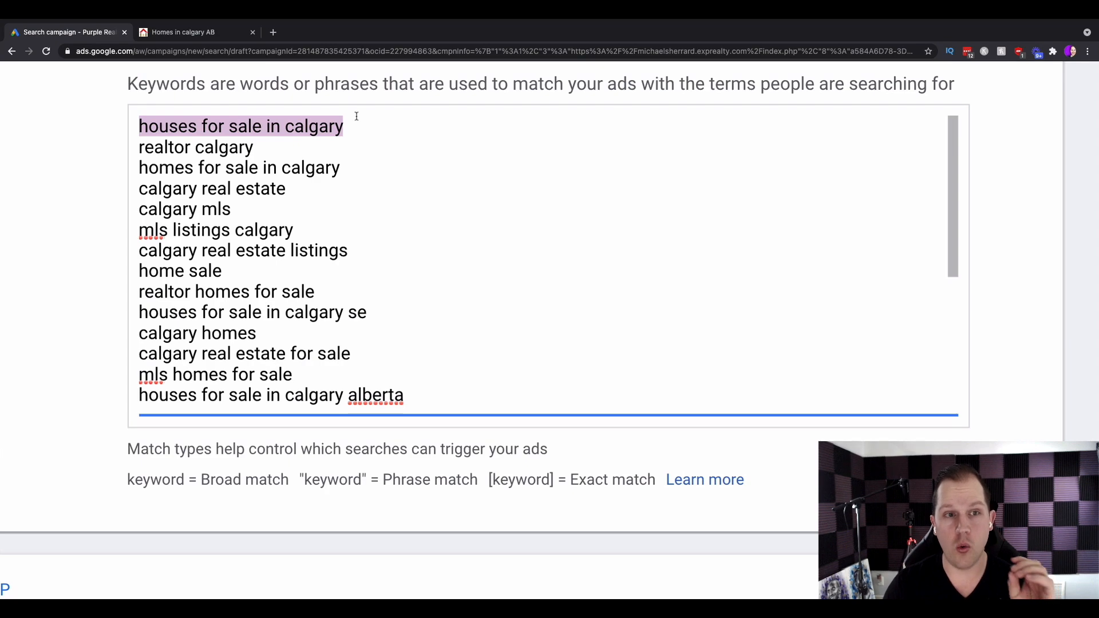
{"action": "left_click", "coordinate": [359, 146]}
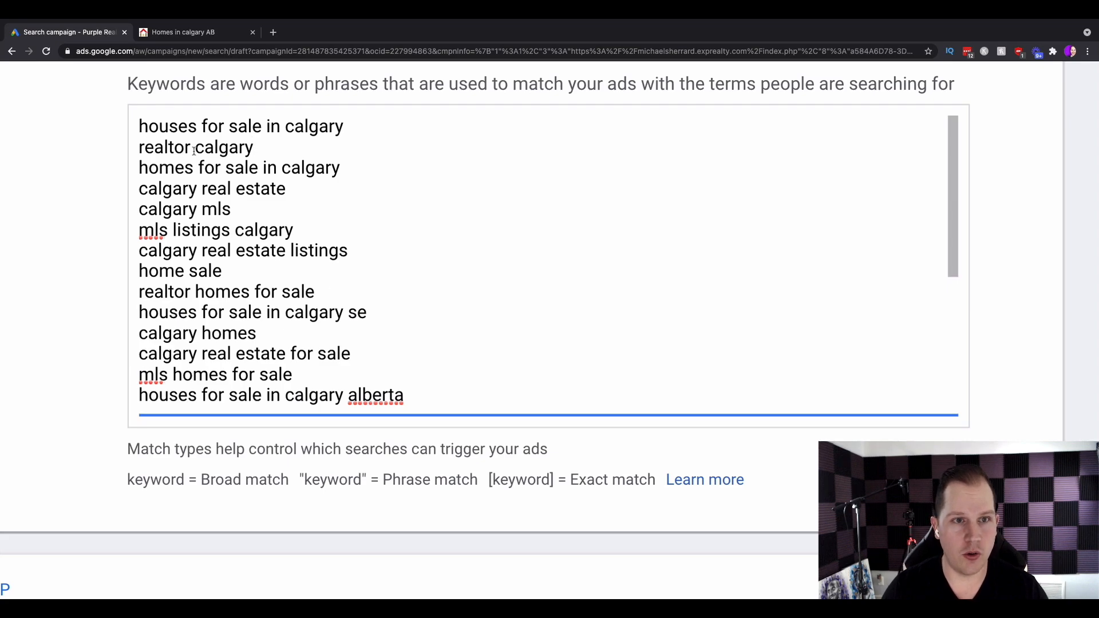
{"action": "scroll", "coordinate": [194, 150], "scroll_direction": "up", "scroll_amount": 1}
{"action": "scroll", "coordinate": [194, 151], "scroll_direction": "down", "scroll_amount": 2}
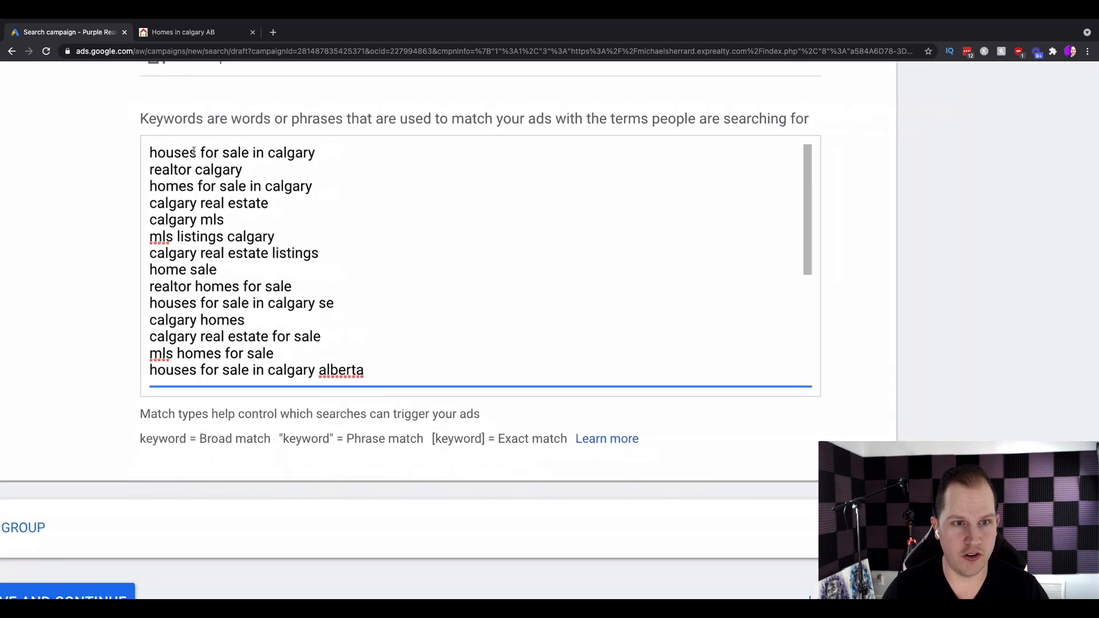
Wrap the keyword houses for sale in calgary in quotation marks for phrase match and start a new line.
{"action": "left_click", "coordinate": [150, 152]}
{"action": "type", "text": "\""}
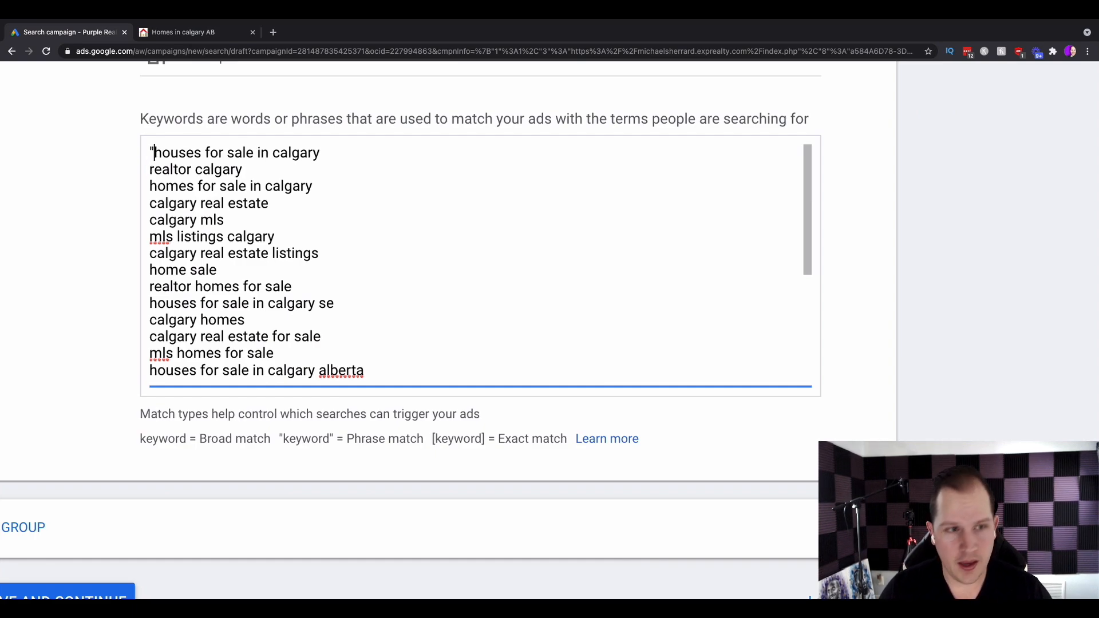
{"action": "left_click", "coordinate": [333, 152]}
{"action": "type", "text": "\""}
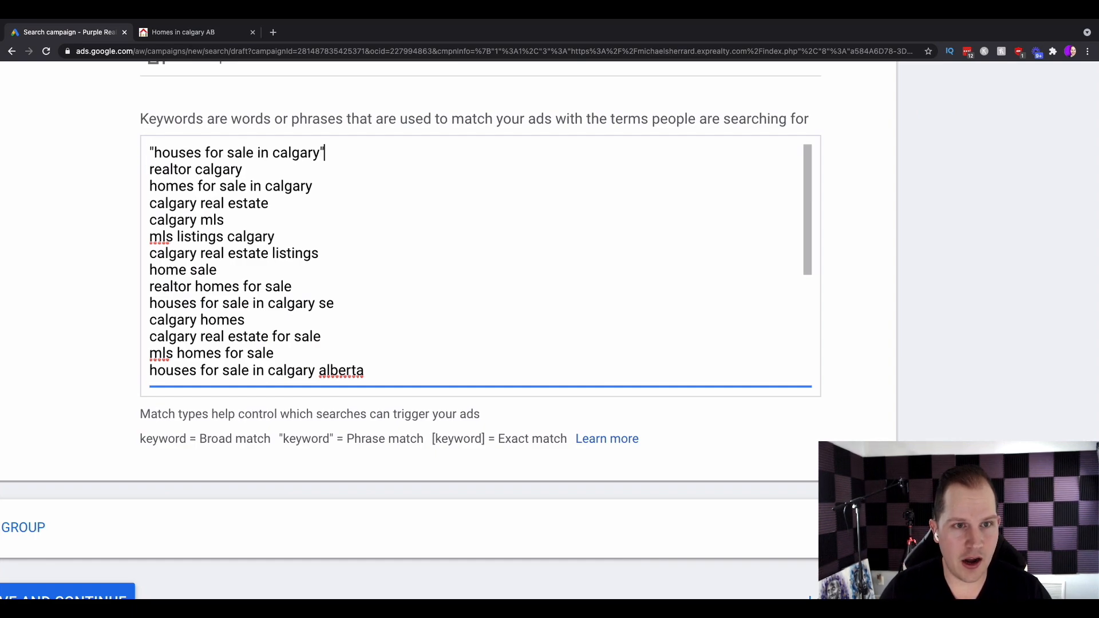
{"action": "key", "text": "Return"}
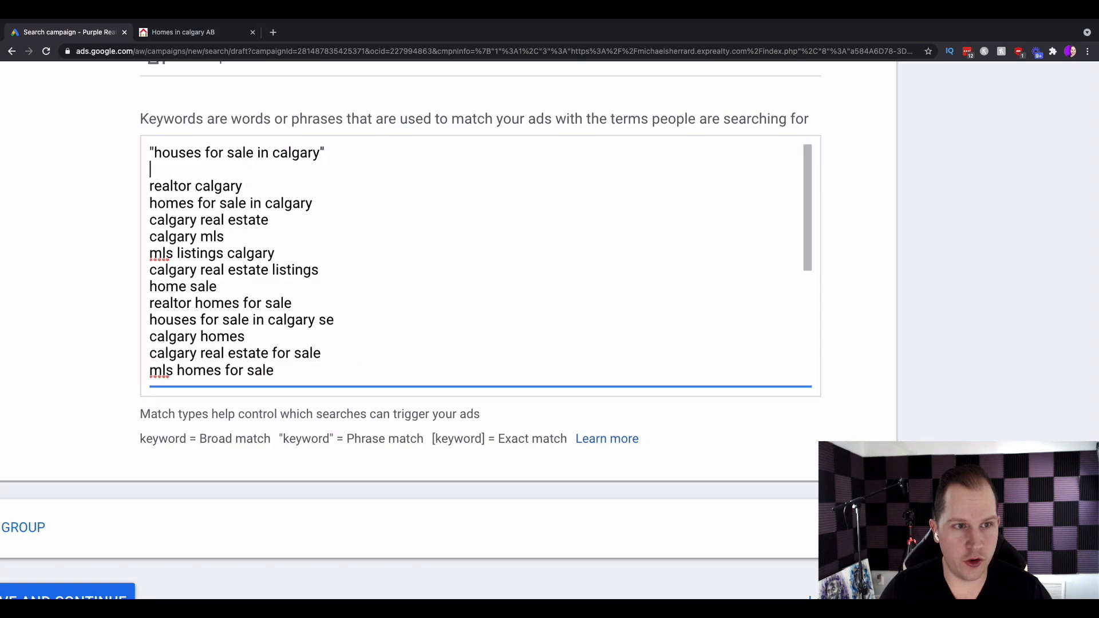
Add example keyword lines [houses for sale in calgary" and "homes" for sale in calgary to the list.
{"action": "type", "text": "[houses"}
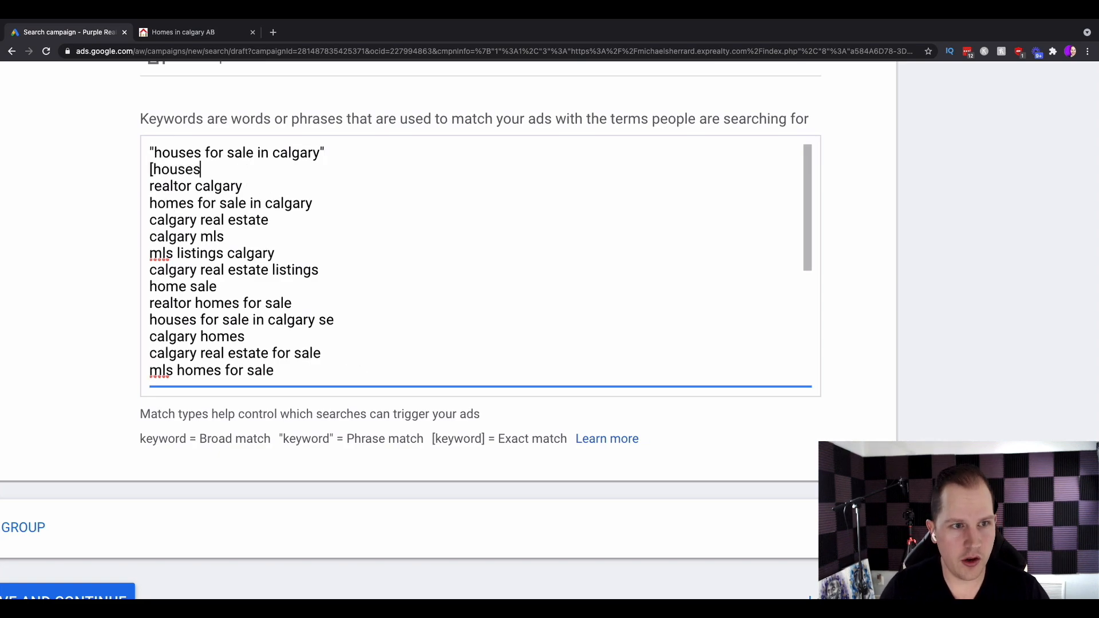
{"action": "type", "text": " for sale in cal"}
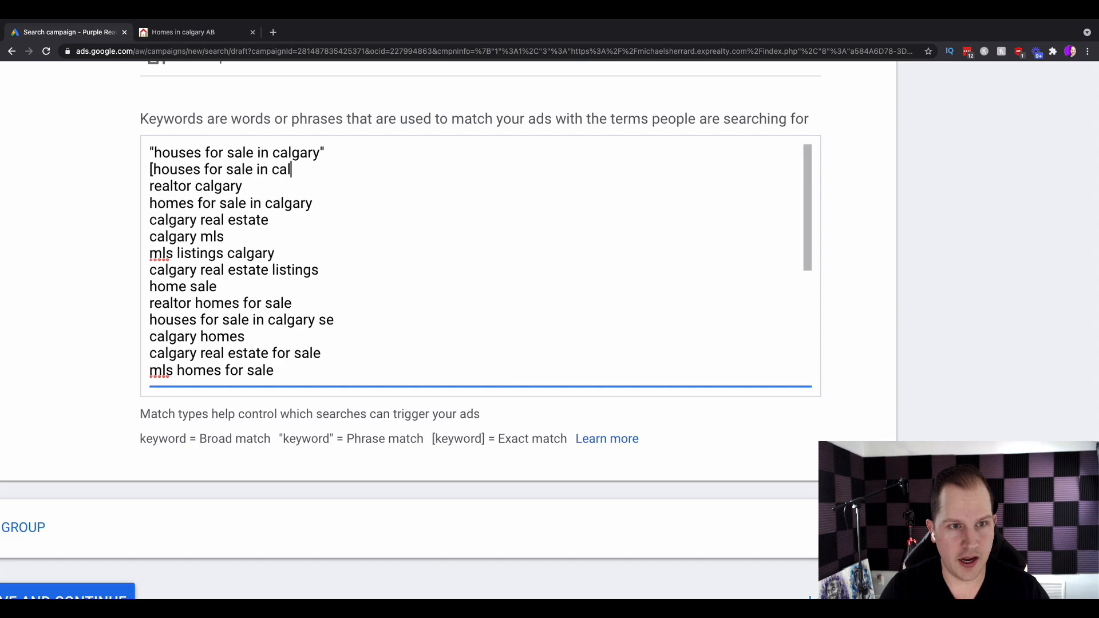
{"action": "type", "text": "gary\""}
{"action": "key", "text": "Return"}
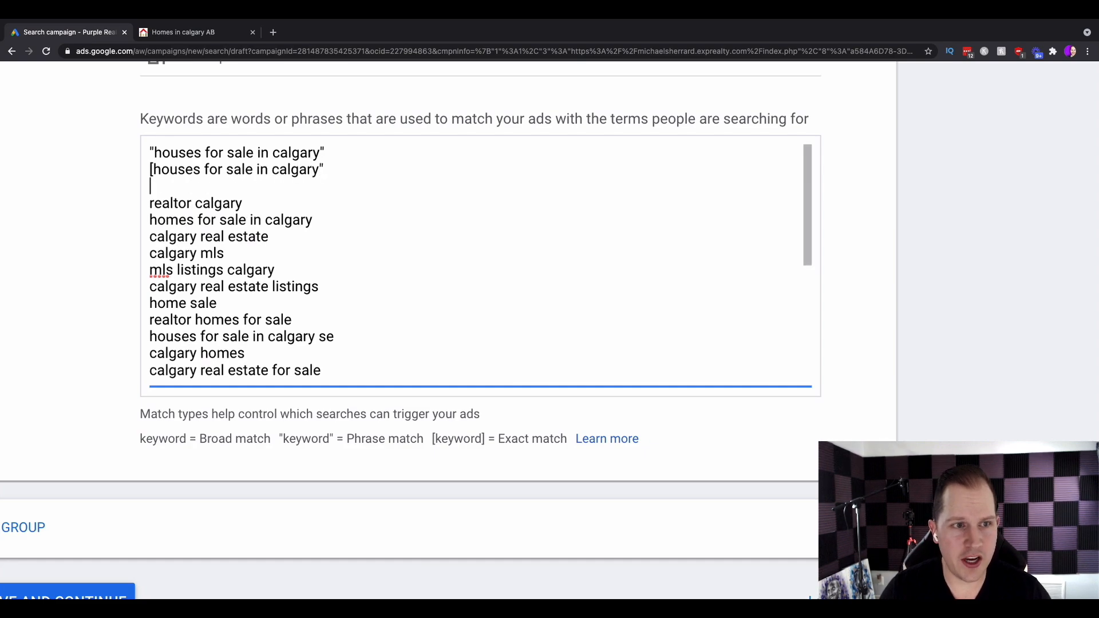
{"action": "type", "text": "\"homes"}
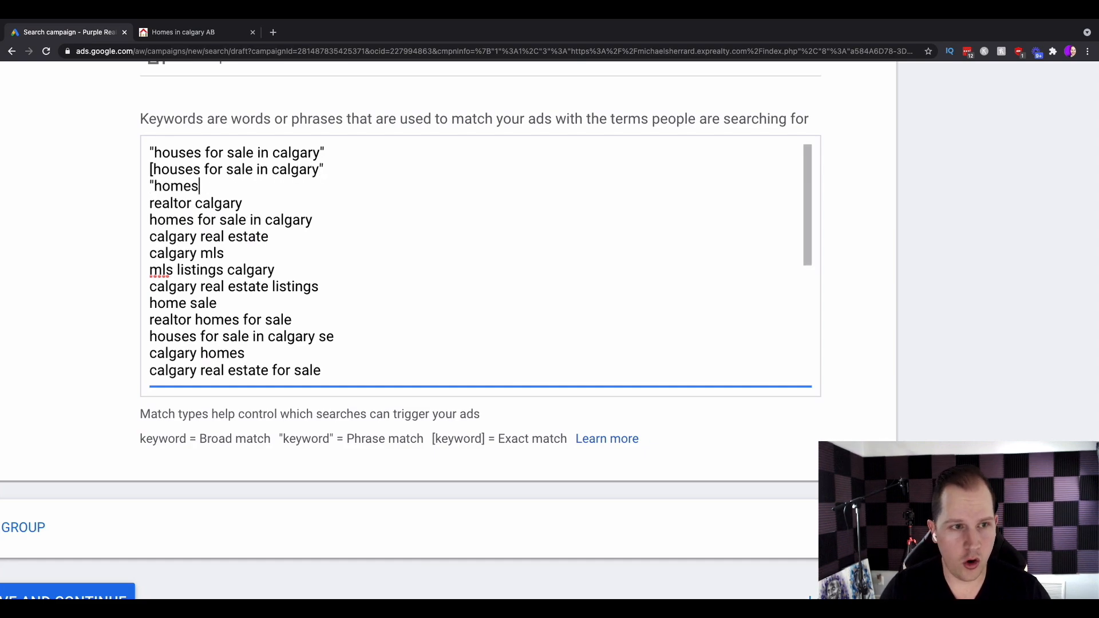
{"action": "type", "text": "\" for sale in calgary"}
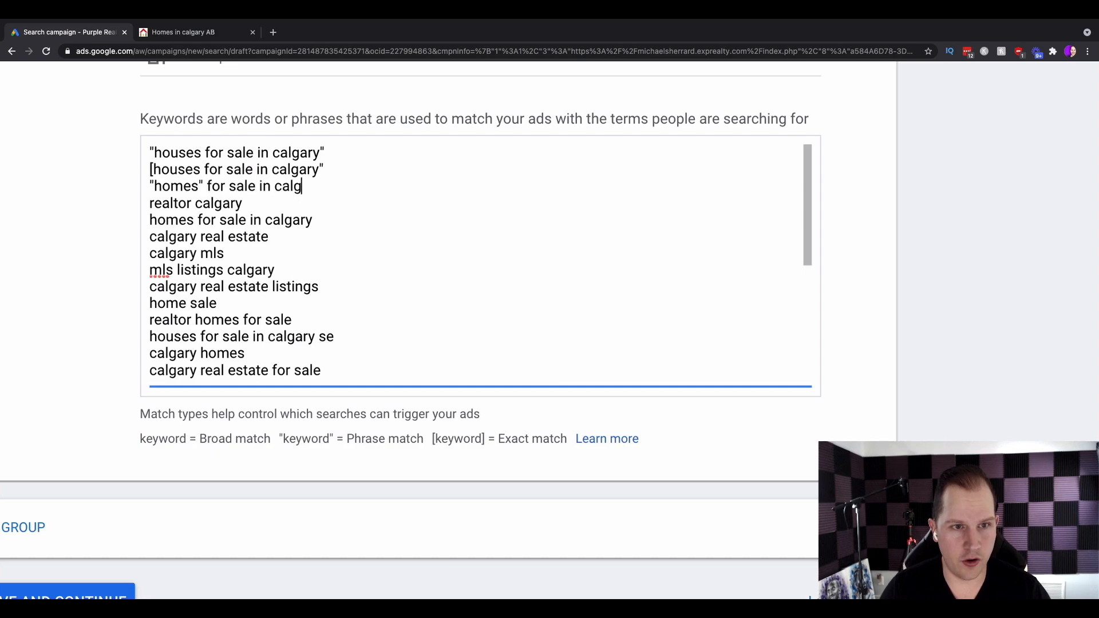
Compare the three example keyword lines with the match type notations.
{"action": "left_click_drag", "start_coordinate": [140, 438], "coordinate": [560, 439]}
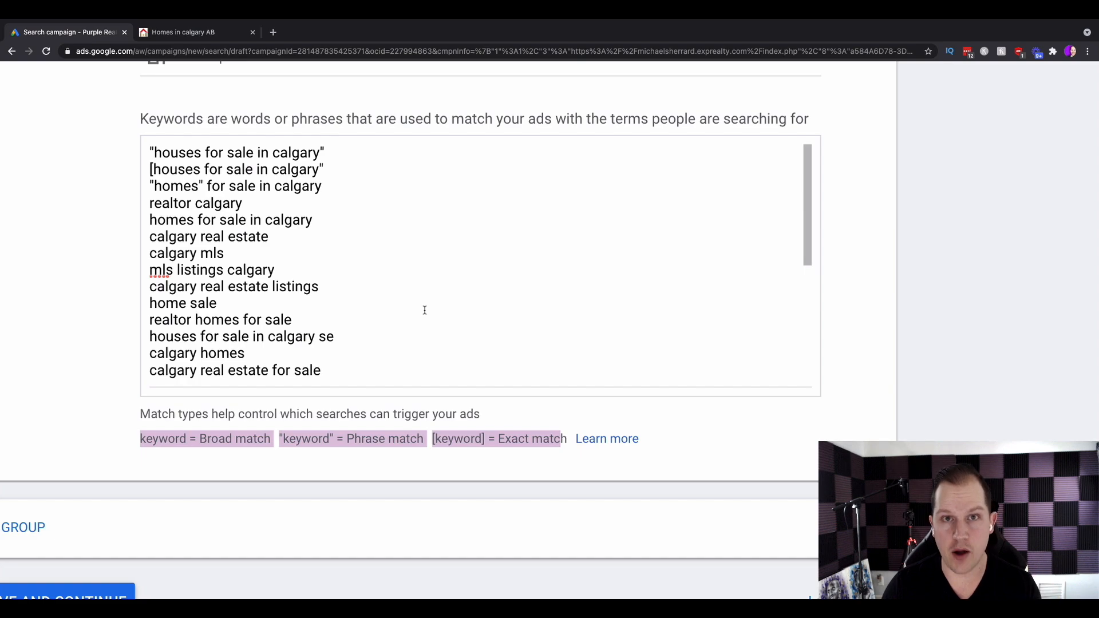
{"action": "left_click_drag", "start_coordinate": [324, 186], "coordinate": [147, 150]}
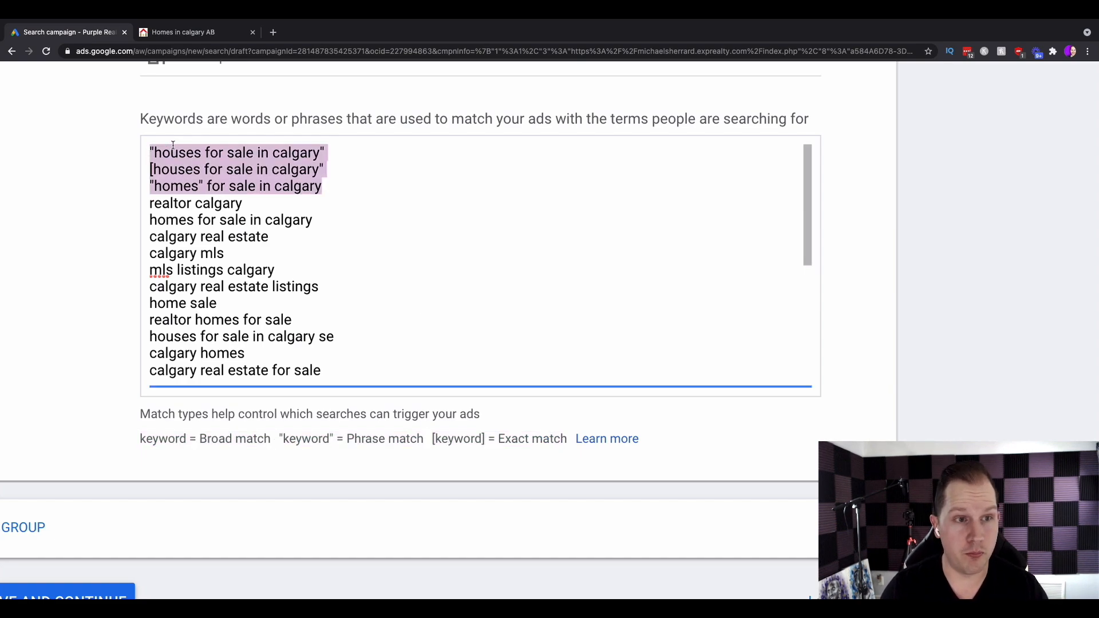
{"action": "left_click", "coordinate": [264, 170]}
{"action": "left_click_drag", "start_coordinate": [324, 187], "coordinate": [116, 154]}
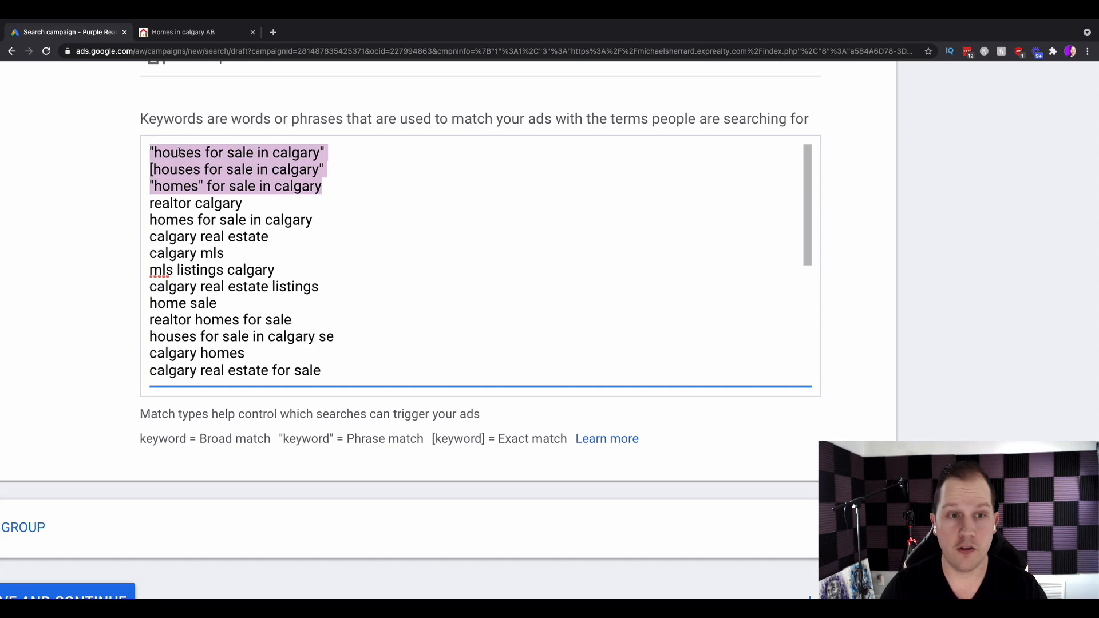
Clear all keywords from the ad group's keyword list.
{"action": "left_click_drag", "start_coordinate": [150, 203], "coordinate": [334, 277]}
{"action": "left_click", "coordinate": [336, 278]}
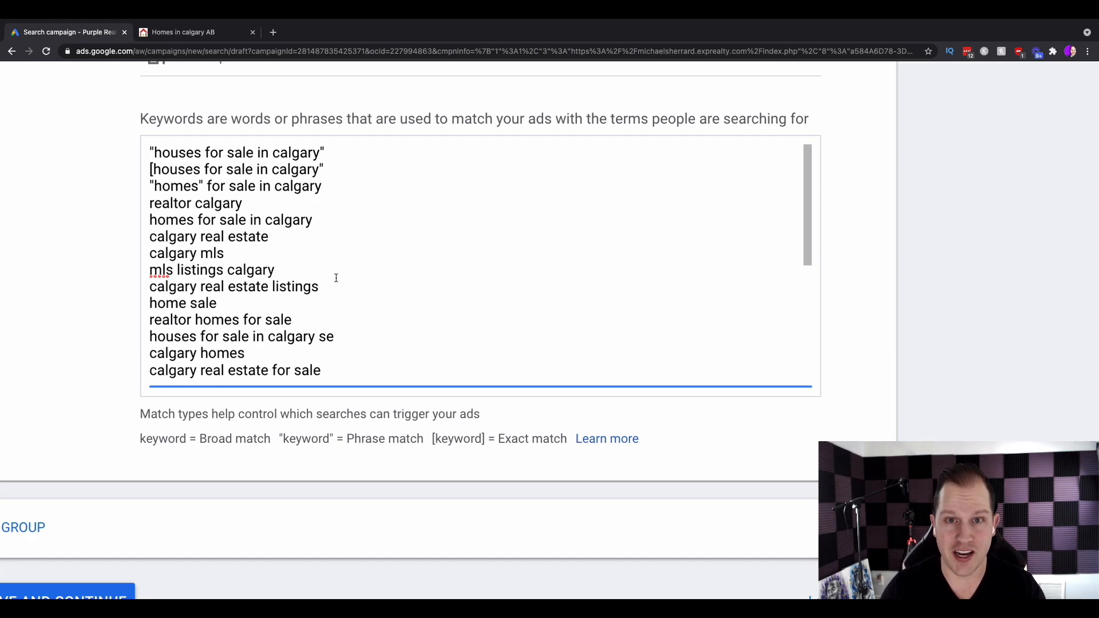
{"action": "key", "text": "ctrl+minus"}
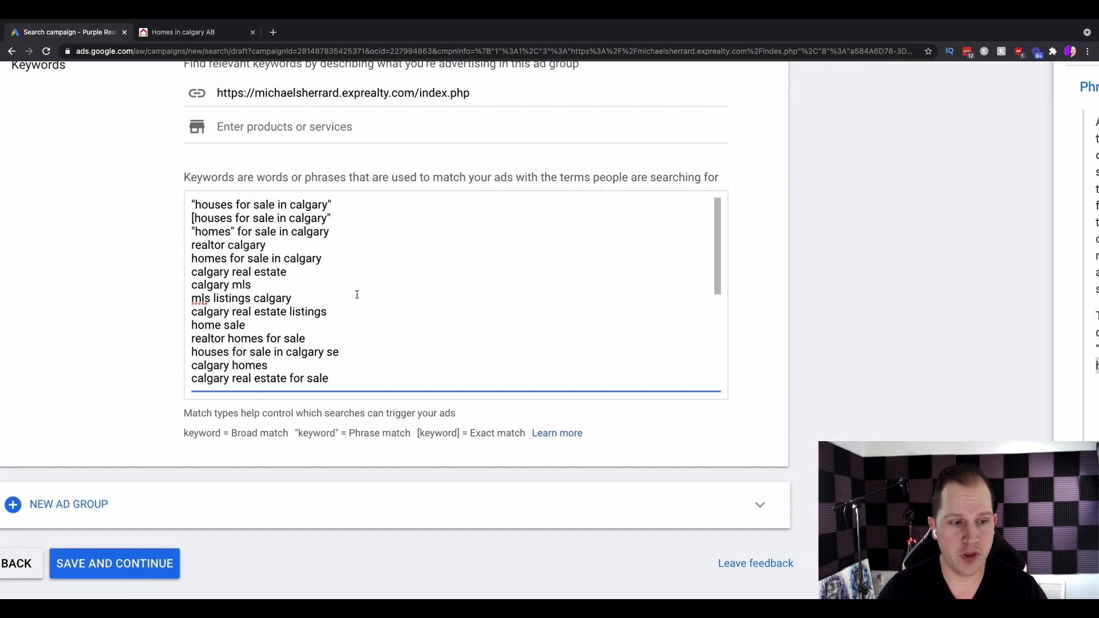
{"action": "key", "text": "ctrl+minus"}
{"action": "key", "text": "ctrl+minus"}
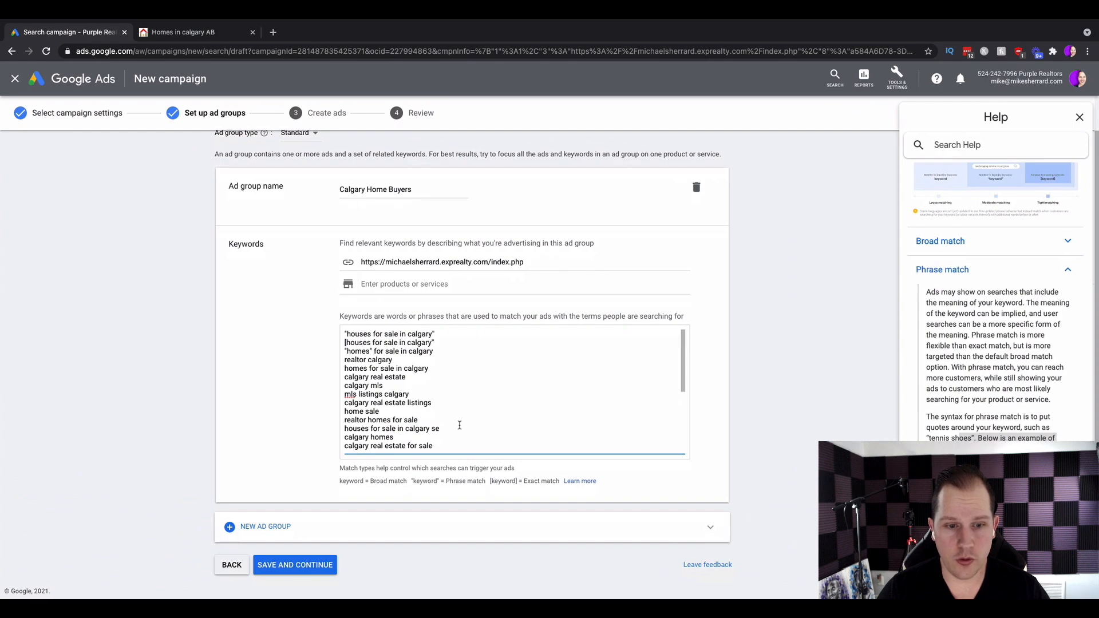
{"action": "scroll", "coordinate": [459, 425], "scroll_direction": "down", "scroll_amount": 10}
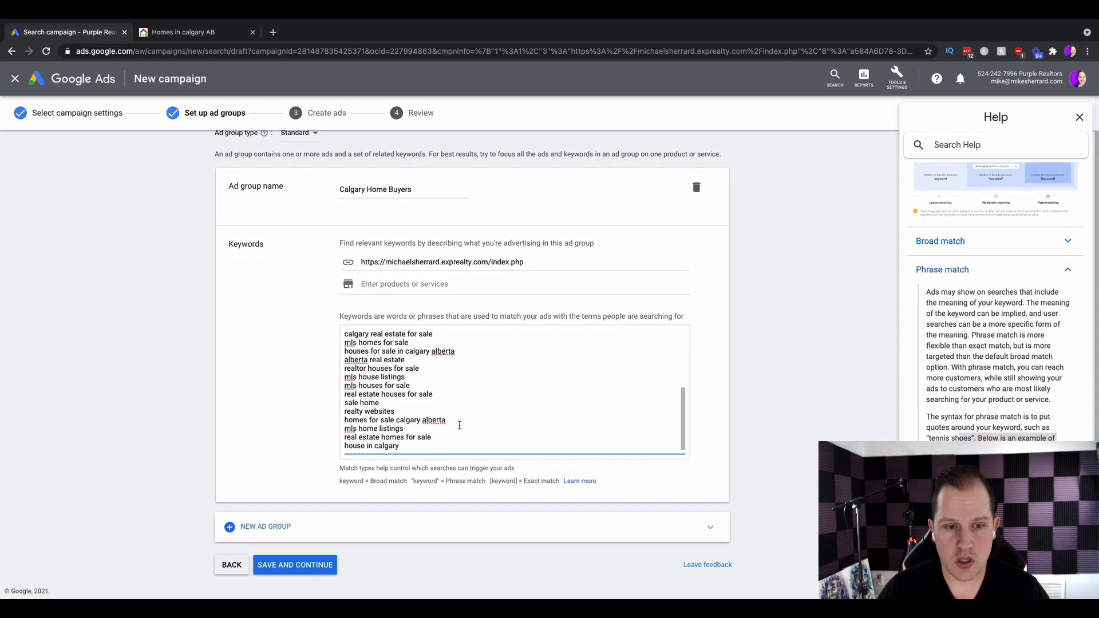
{"action": "key", "text": "ctrl+a"}
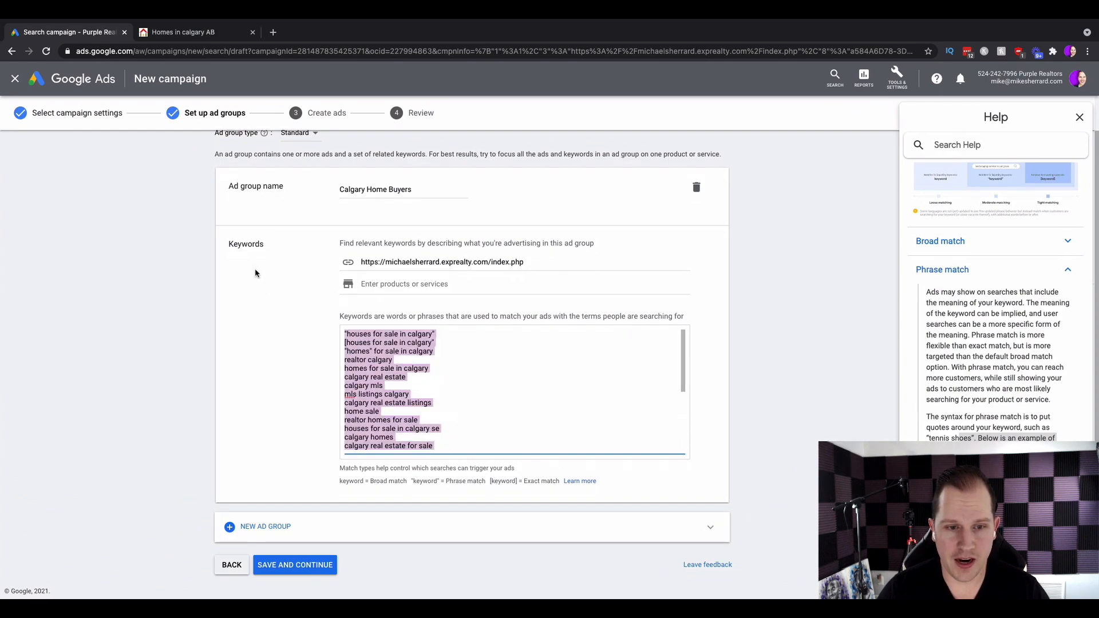
{"action": "key", "text": "BackSpace"}
{"action": "left_click", "coordinate": [376, 314]}
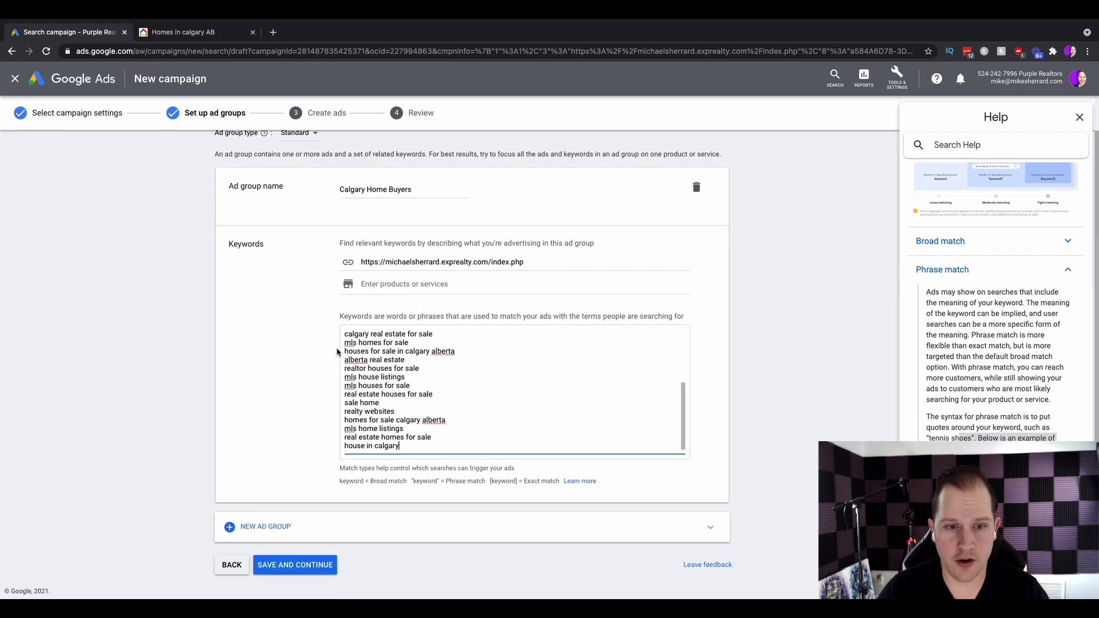
{"action": "key", "text": "ctrl+a"}
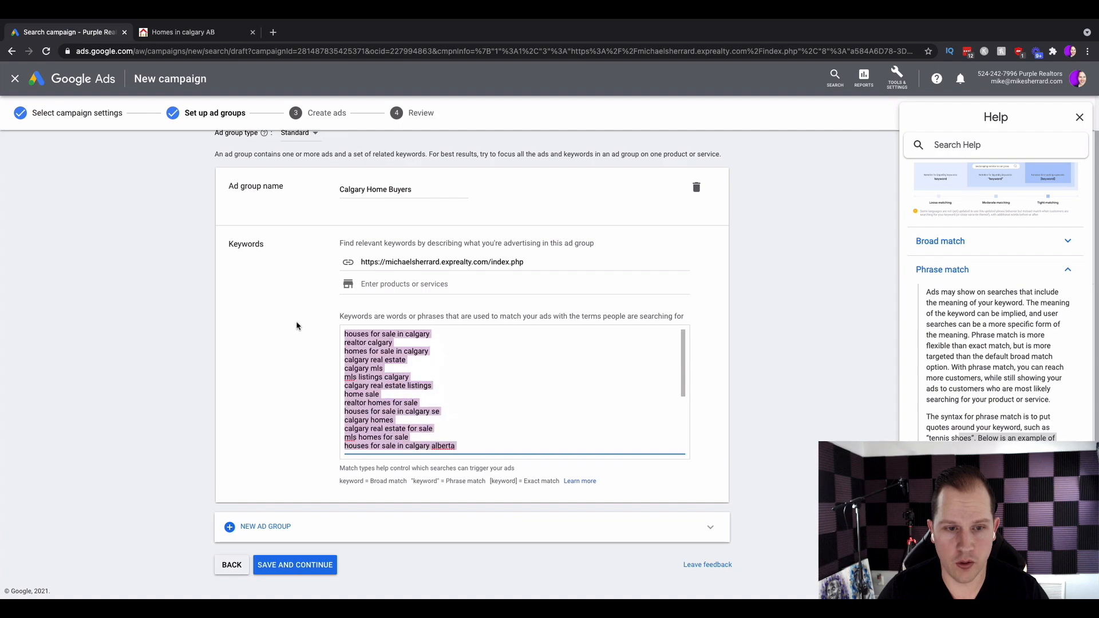
{"action": "key", "text": "BackSpace"}
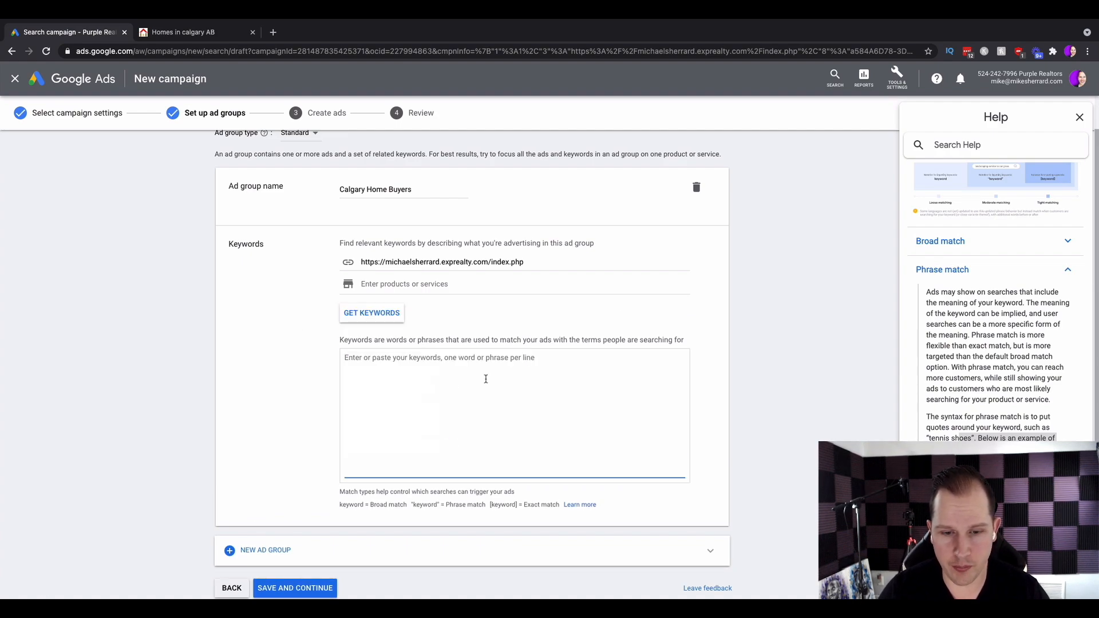
Enter the keywords "homes" for sale in calgary and "calgary real estate" on separate lines.
{"action": "type", "text": "1"}
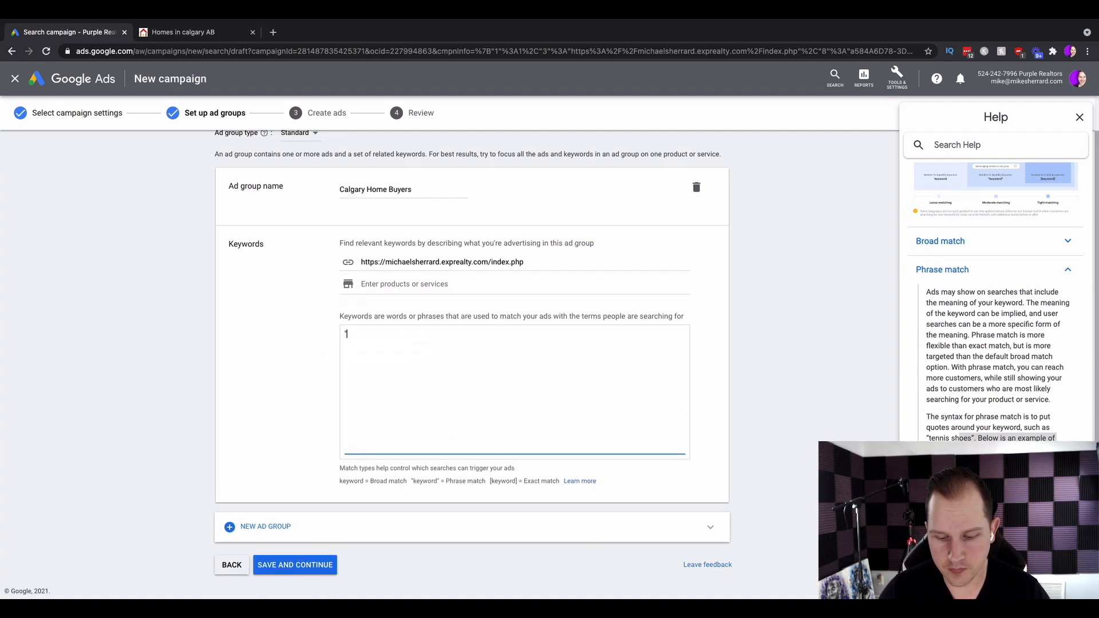
{"action": "type", "text": "homes\" for sale in calgar"}
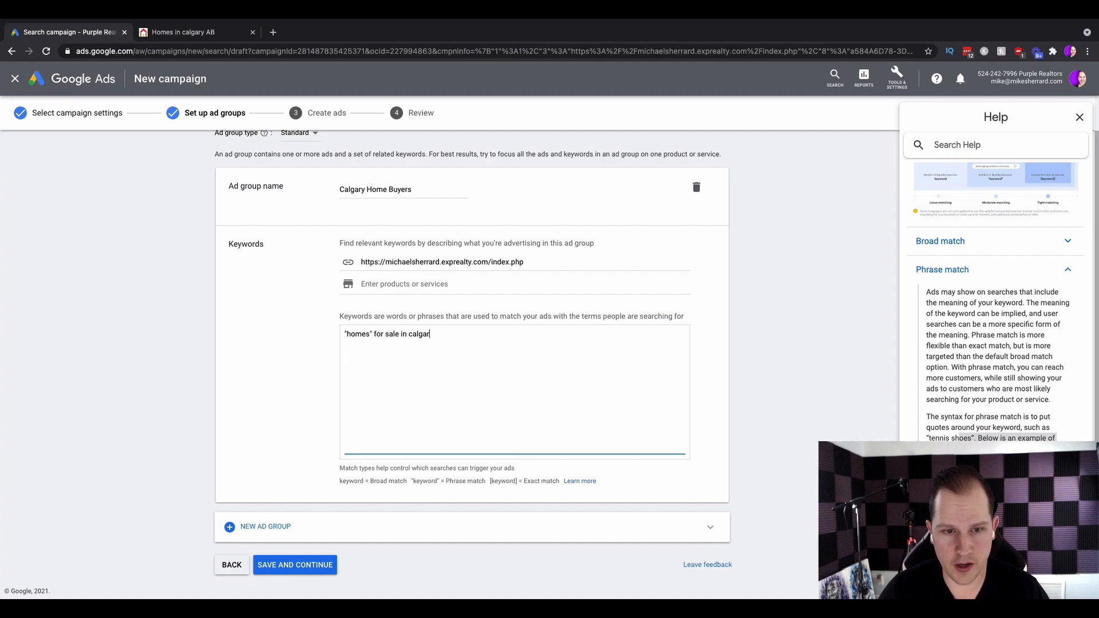
{"action": "type", "text": "y"}
{"action": "key", "text": "Return"}
{"action": "type", "text": "\"calgary real est"}
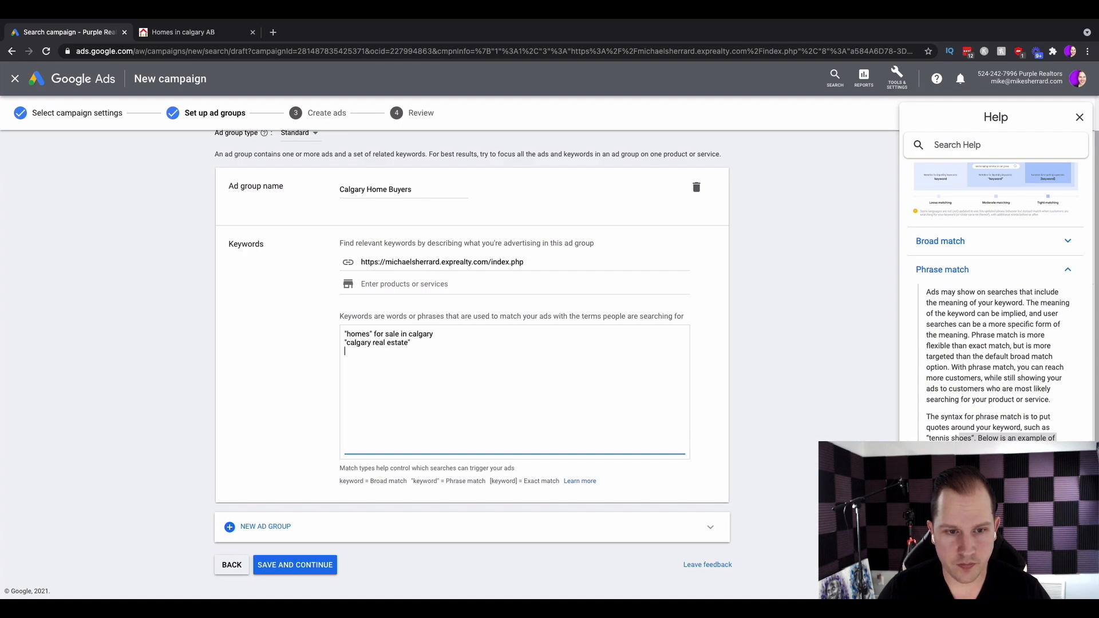
{"action": "type", "text": "ate\""}
{"action": "key", "text": "Return"}
Add the keywords "buying" a home in calgary and calgary homes for sale on new lines.
{"action": "type", "text": "\""}
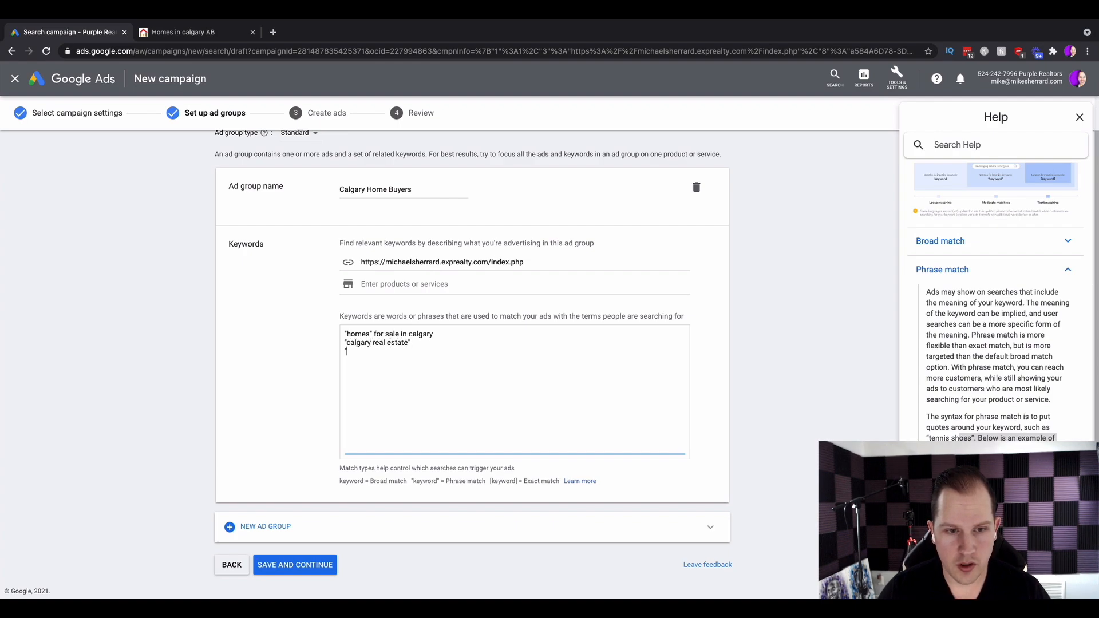
{"action": "type", "text": "buye"}
{"action": "key", "text": "BackSpace"}
{"action": "type", "text": "ing\" a home in calgary"}
{"action": "key", "text": "Return"}
{"action": "type", "text": "calgary homes for sale"}
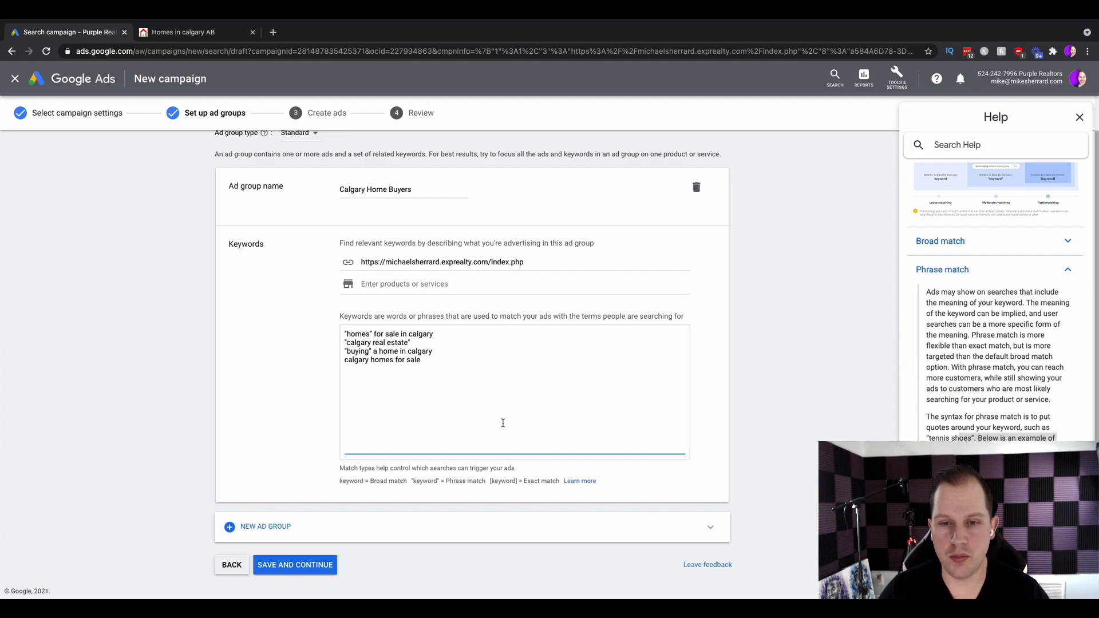
Save the ad group and continue to ad creation.
{"action": "left_click_drag", "start_coordinate": [341, 480], "coordinate": [409, 479]}
{"action": "left_click", "coordinate": [432, 478]}
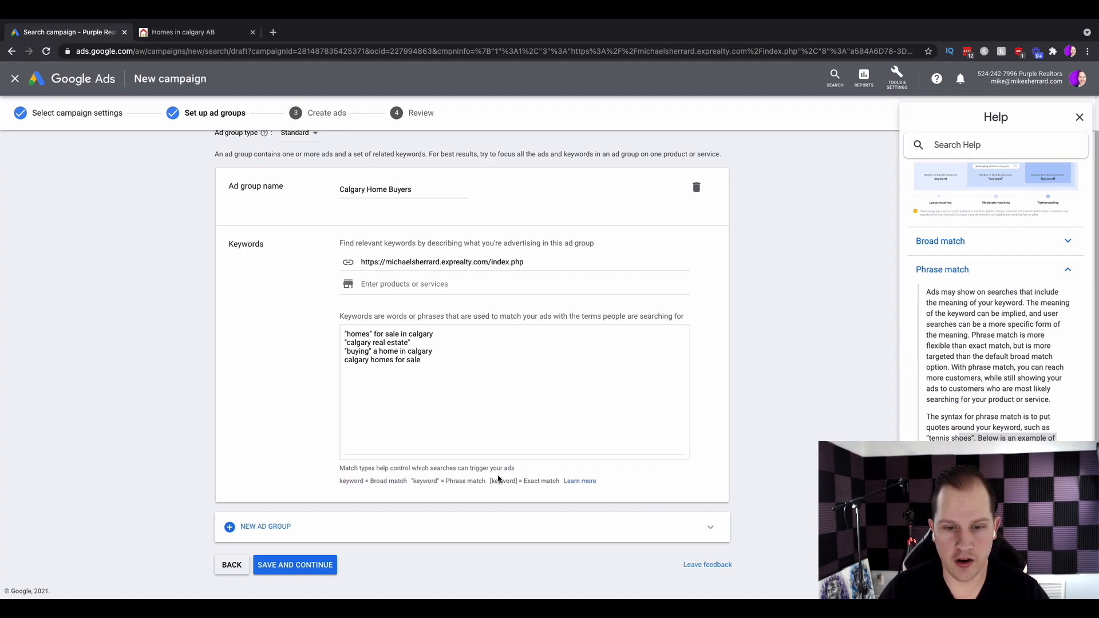
{"action": "left_click", "coordinate": [292, 565]}
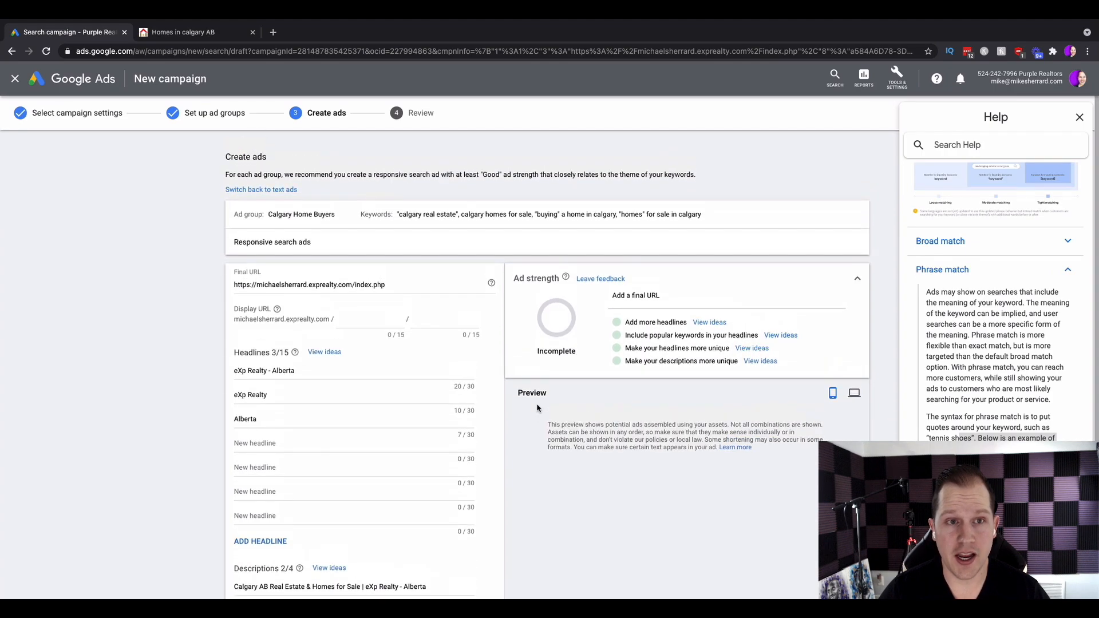
Set the display URL paths to calgary and homesforsale.
{"action": "left_click", "coordinate": [361, 319]}
{"action": "left_click_drag", "start_coordinate": [243, 283], "coordinate": [208, 287]}
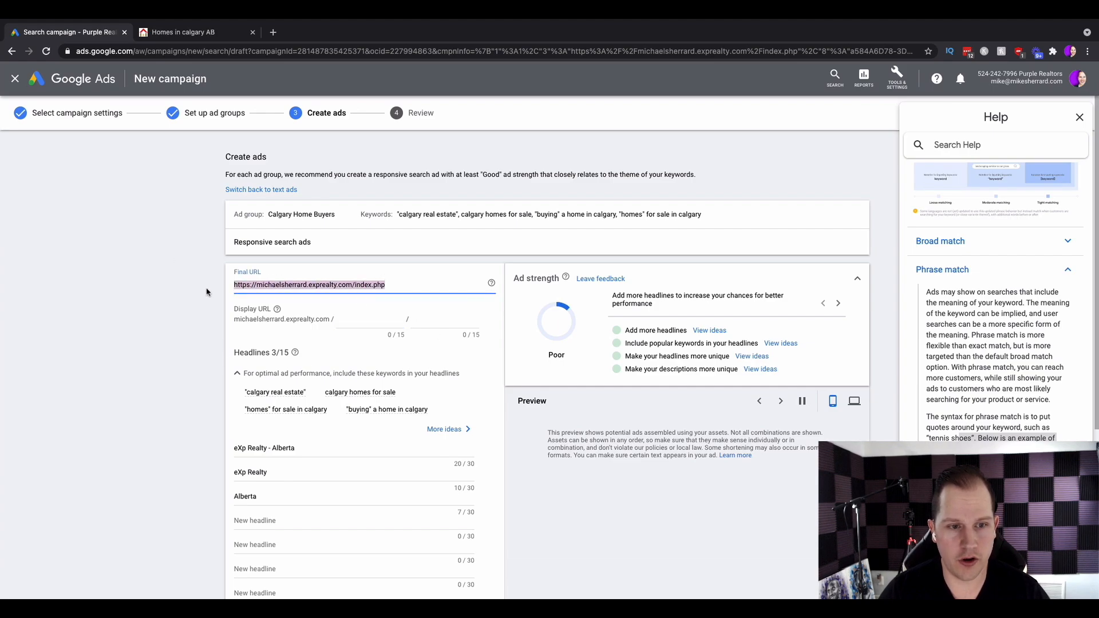
{"action": "left_click", "coordinate": [261, 328]}
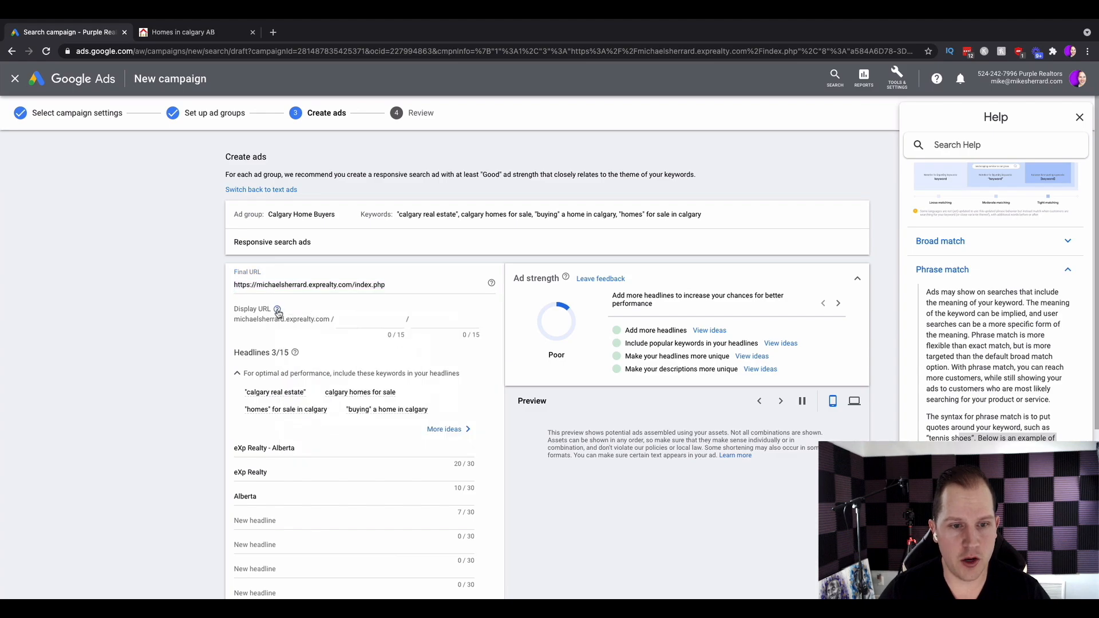
{"action": "mouse_move", "coordinate": [278, 312]}
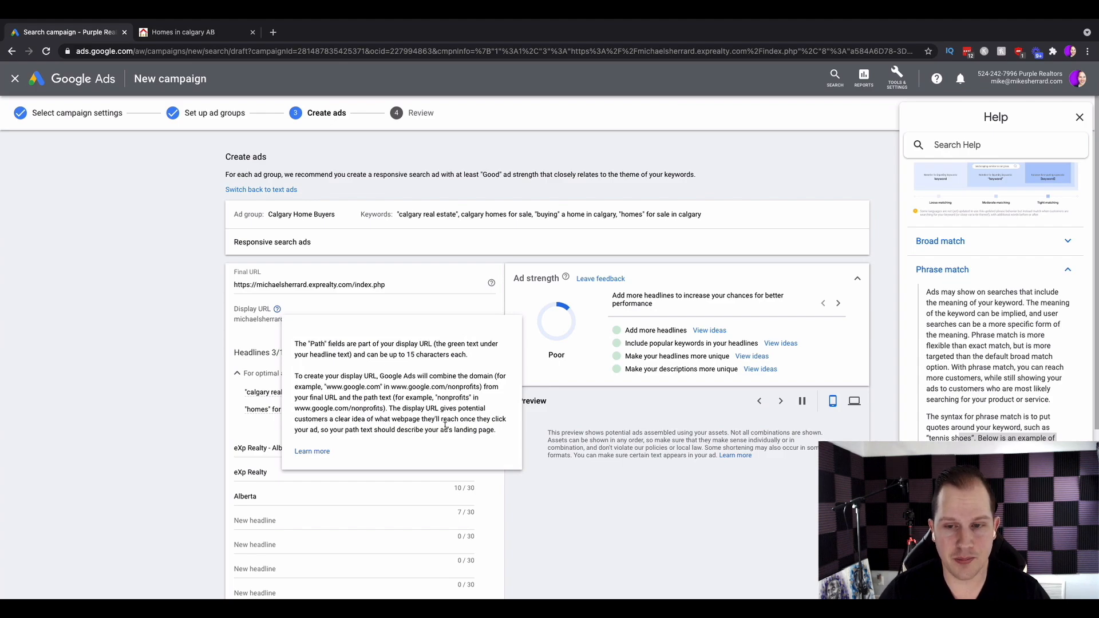
{"action": "left_click", "coordinate": [371, 319]}
{"action": "type", "text": "calgary"}
{"action": "left_click", "coordinate": [468, 322]}
{"action": "type", "text": "homesforsale"}
{"action": "left_click", "coordinate": [474, 344]}
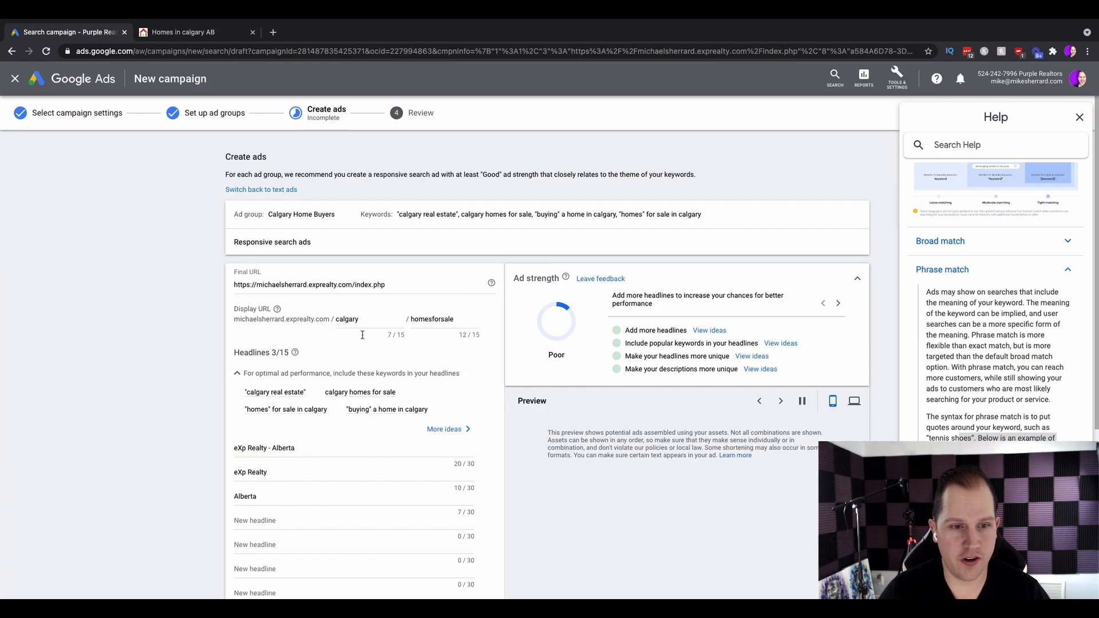
Examine the display URL and the suggested headline keywords.
{"action": "left_click_drag", "start_coordinate": [236, 319], "coordinate": [478, 318]}
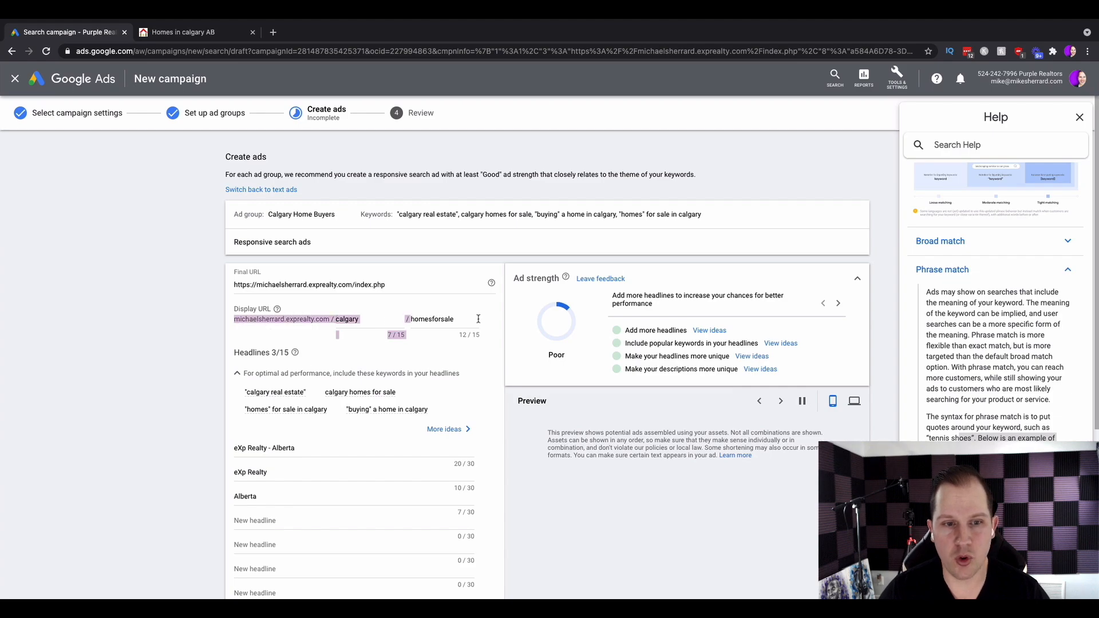
{"action": "left_click", "coordinate": [194, 38]}
{"action": "left_click", "coordinate": [195, 52]}
{"action": "left_click_drag", "start_coordinate": [197, 52], "coordinate": [554, 53]}
{"action": "left_click", "coordinate": [86, 36]}
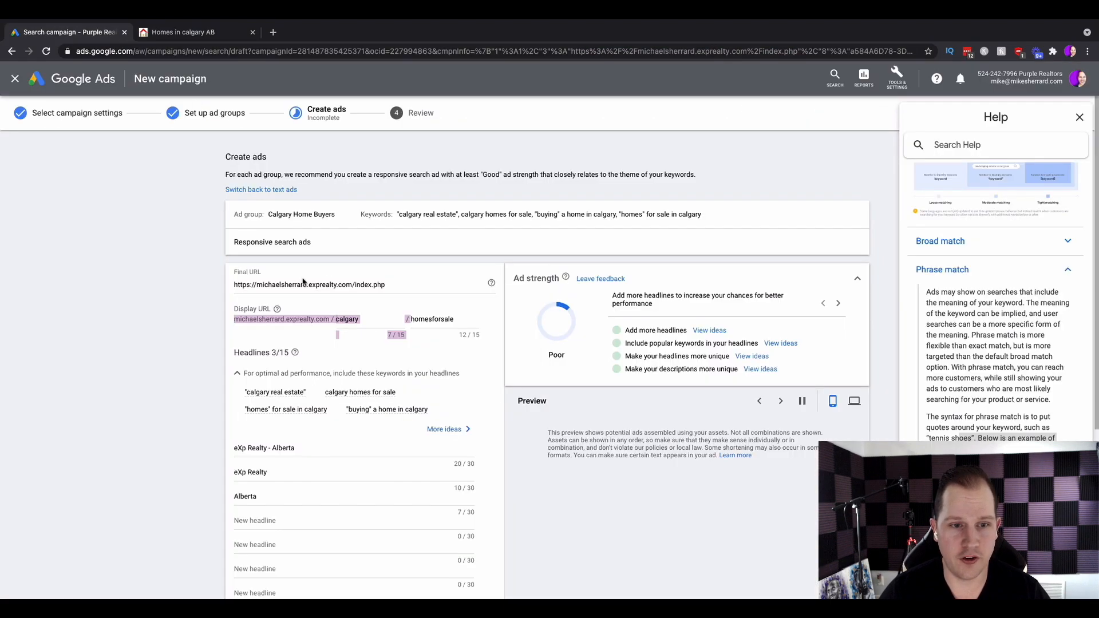
{"action": "left_click", "coordinate": [271, 321]}
{"action": "left_click_drag", "start_coordinate": [250, 320], "coordinate": [386, 322]}
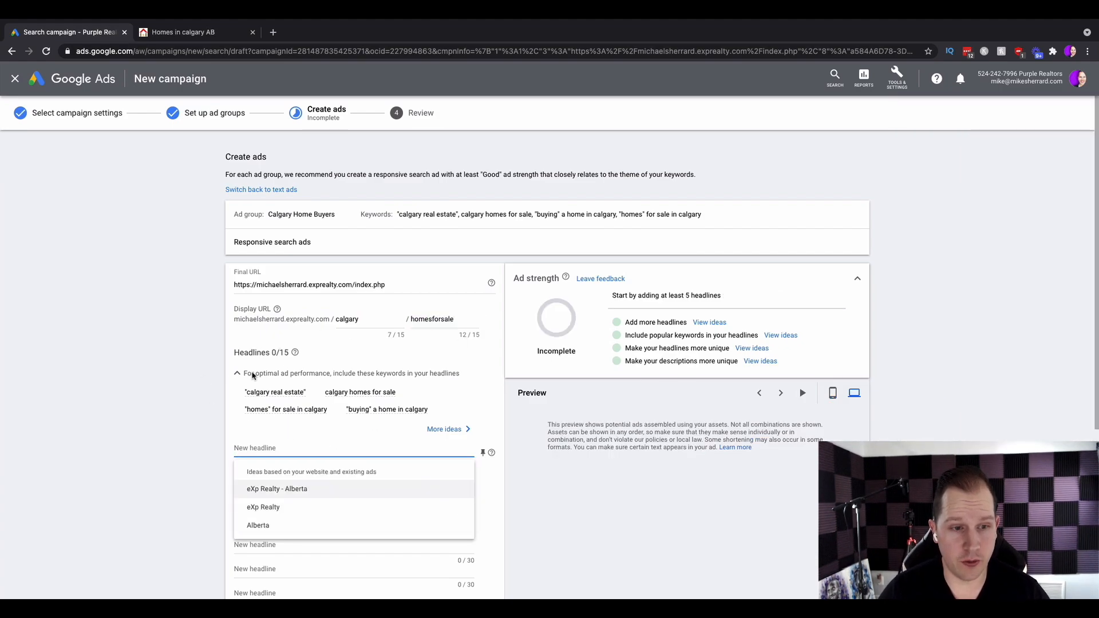
{"action": "left_click_drag", "start_coordinate": [235, 348], "coordinate": [321, 355]}
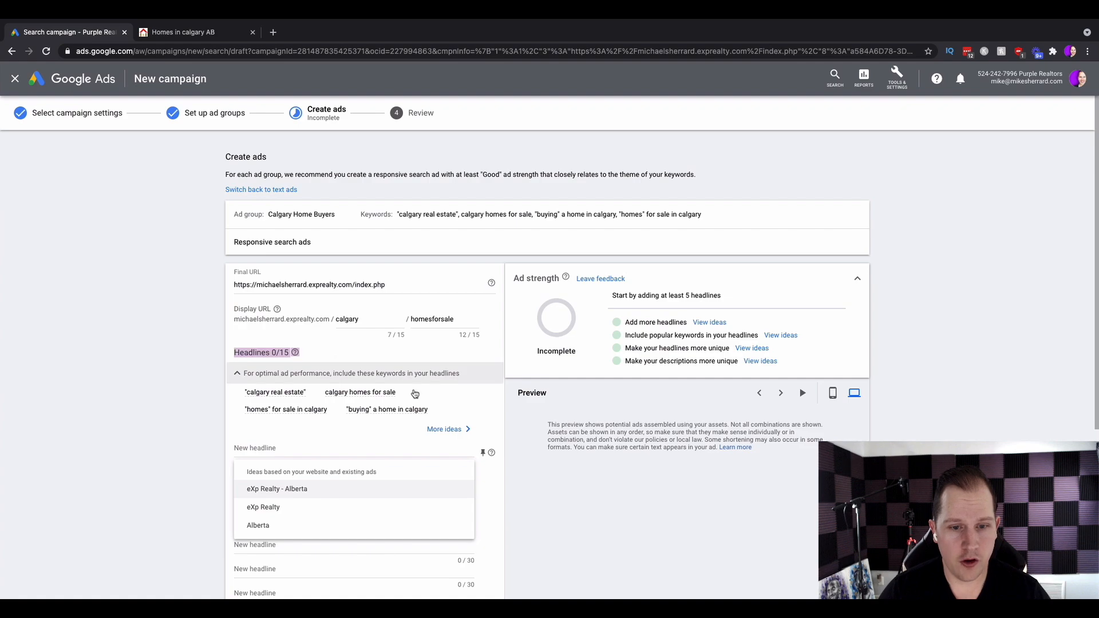
{"action": "left_click", "coordinate": [450, 430]}
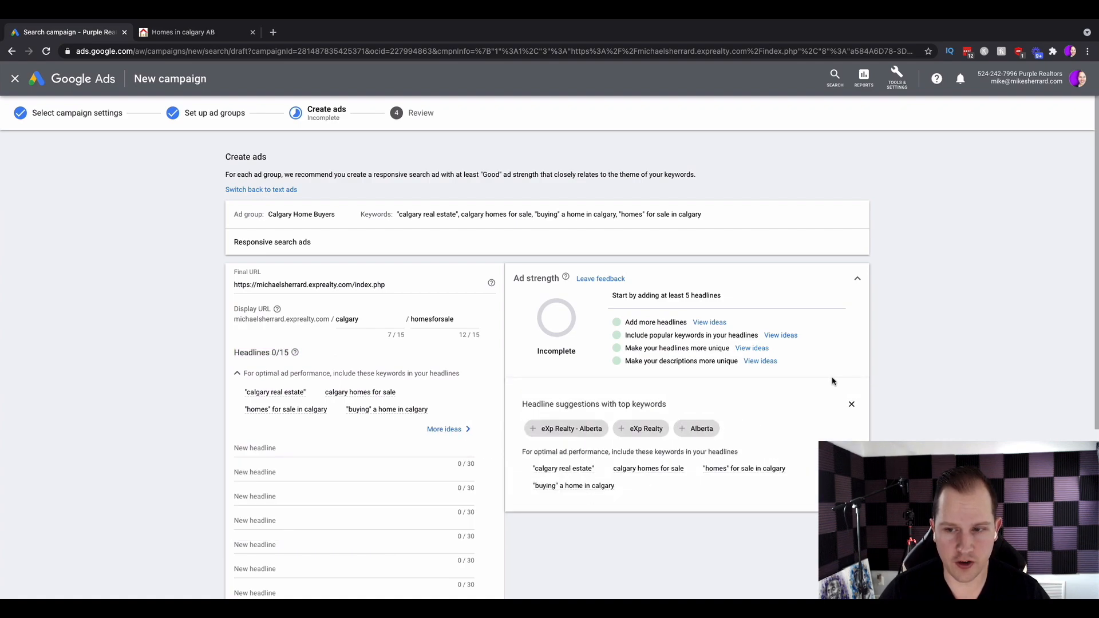
{"action": "left_click", "coordinate": [852, 405]}
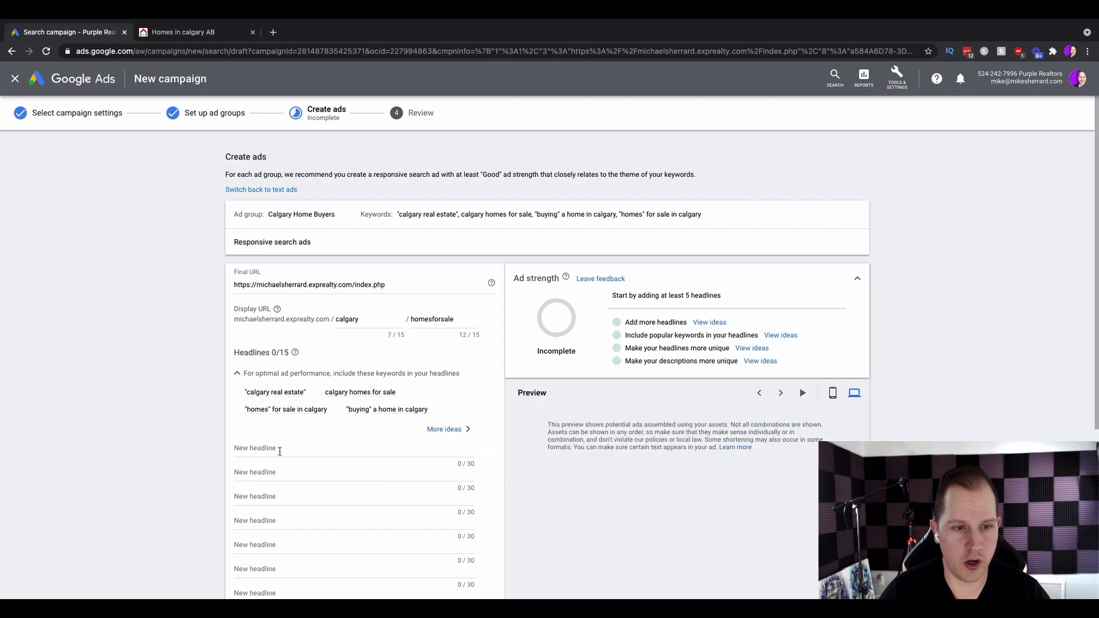
Enter the first headline Calgary Homes for Sale.
{"action": "left_click", "coordinate": [257, 447]}
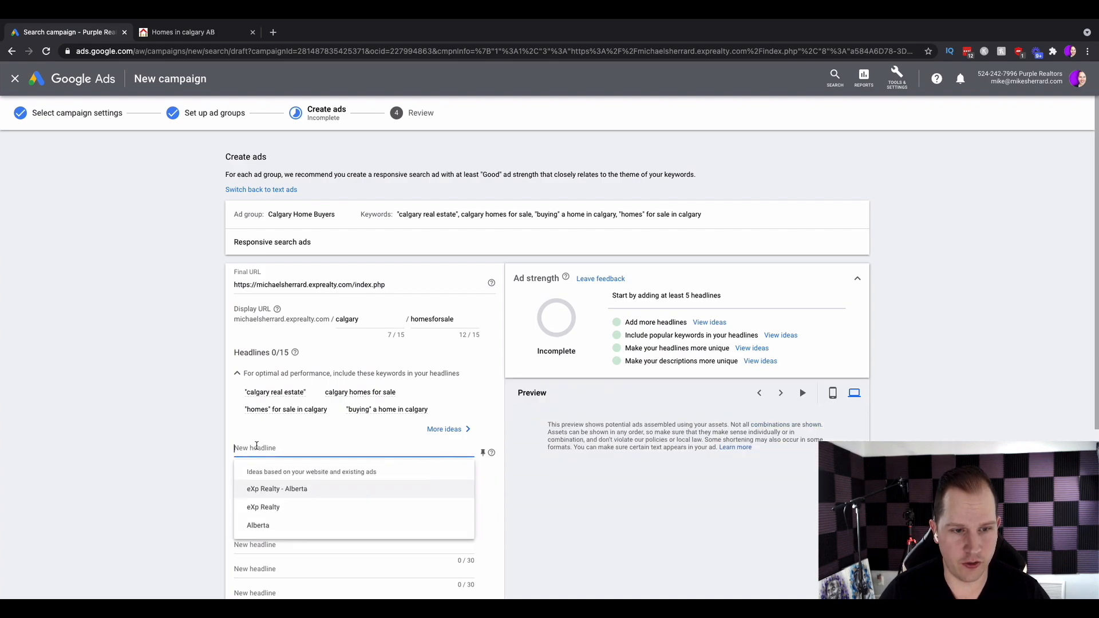
{"action": "left_click", "coordinate": [350, 397]}
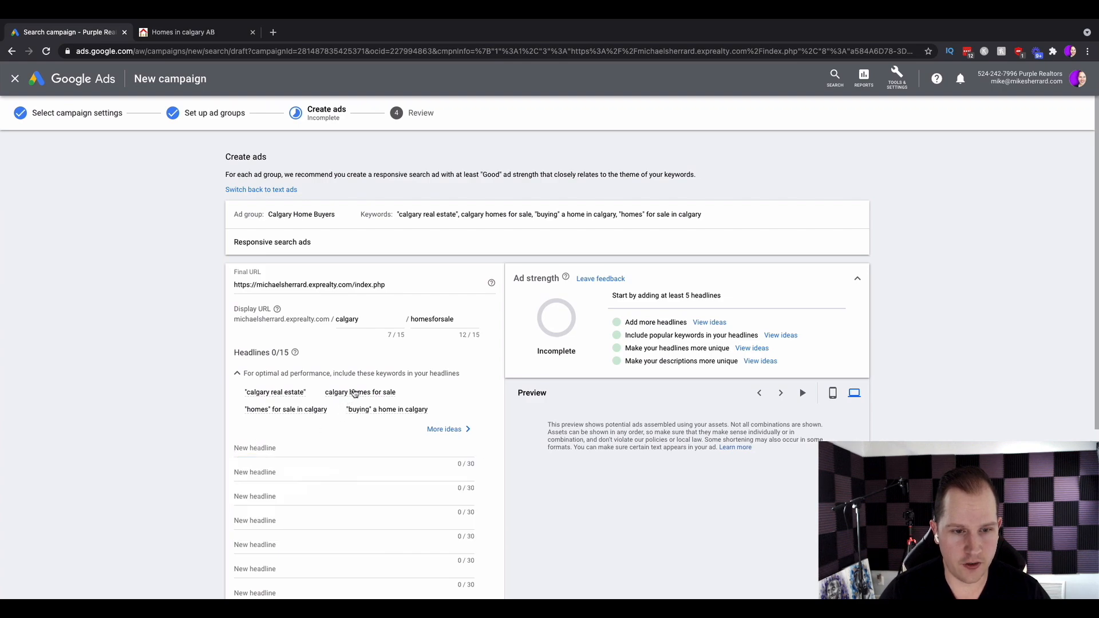
{"action": "left_click", "coordinate": [285, 450]}
{"action": "type", "text": "c"}
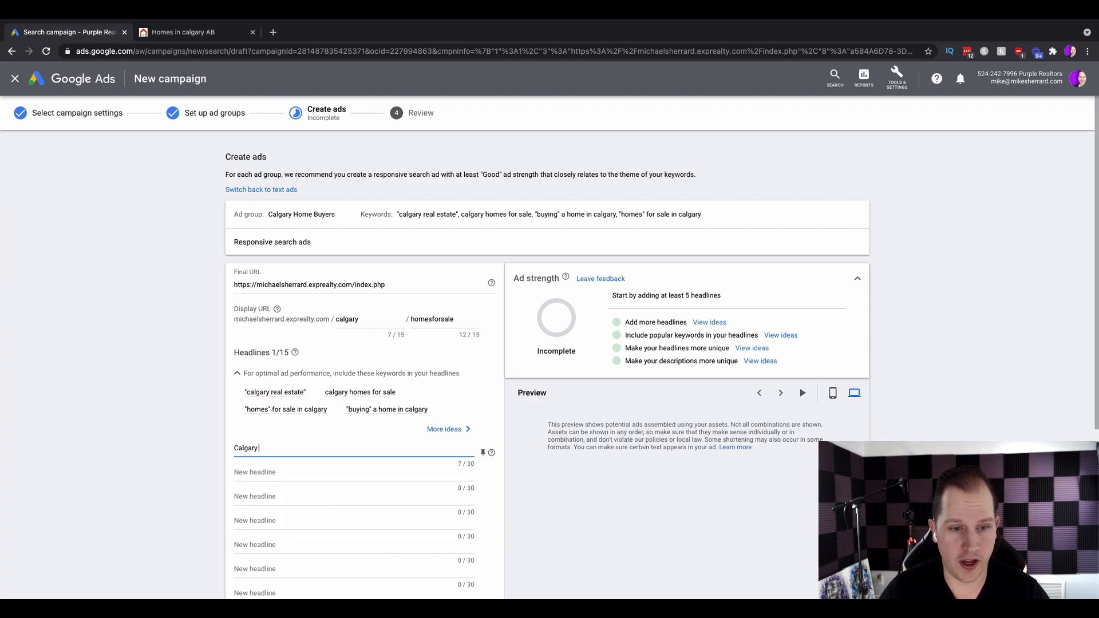
{"action": "type", "text": "algary Homes for Sale"}
{"action": "left_click", "coordinate": [302, 465]}
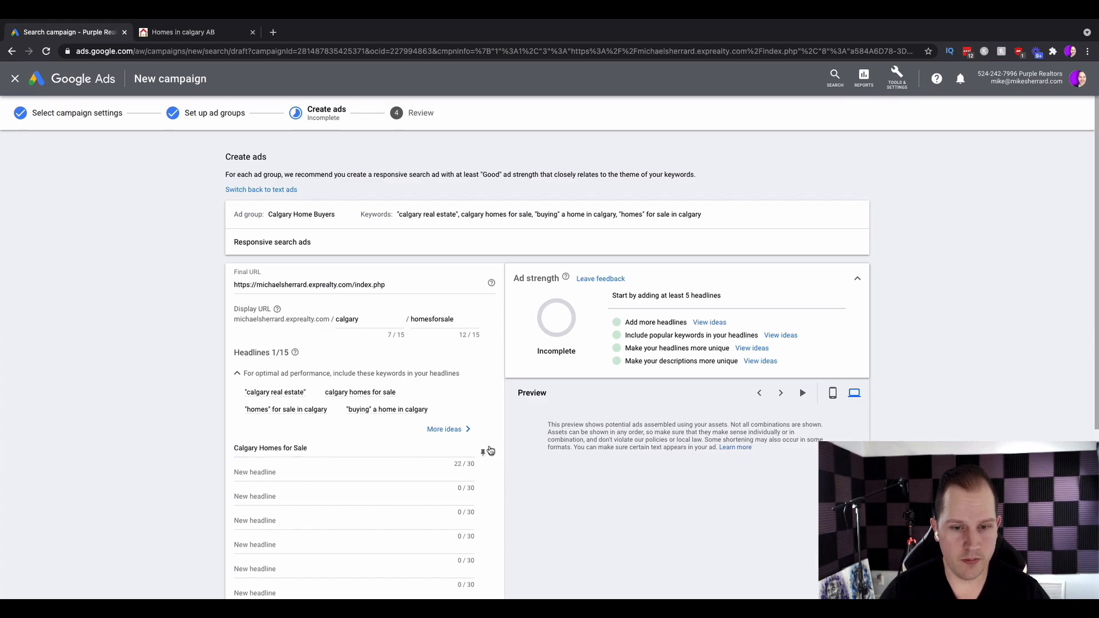
{"action": "mouse_move", "coordinate": [492, 453]}
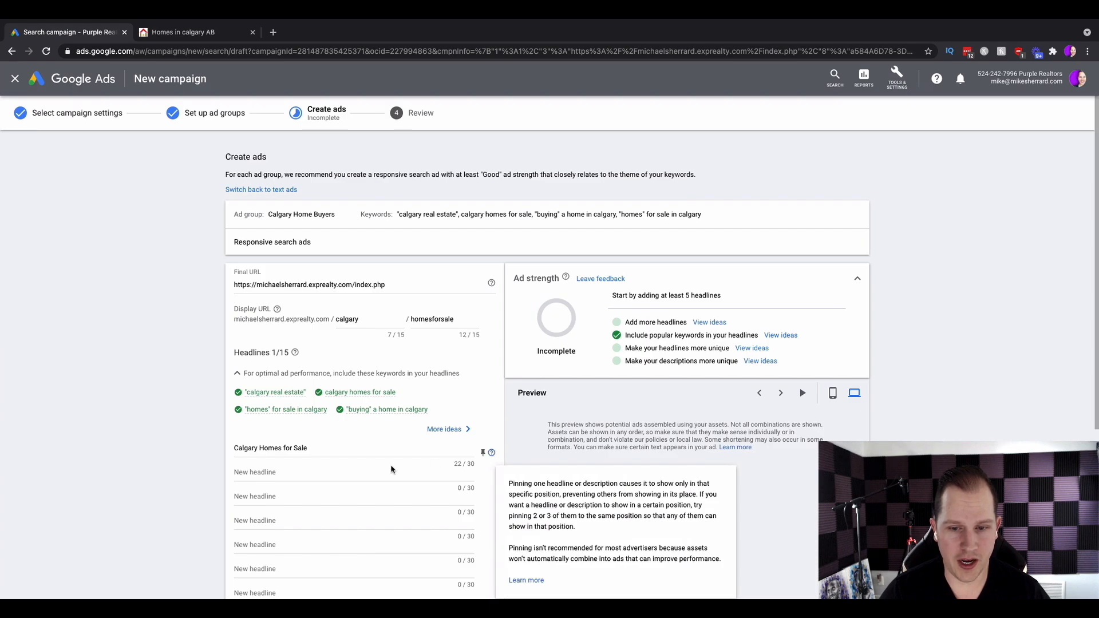
Add a second headline, Browse the Hottest Listings.
{"action": "left_click", "coordinate": [346, 470]}
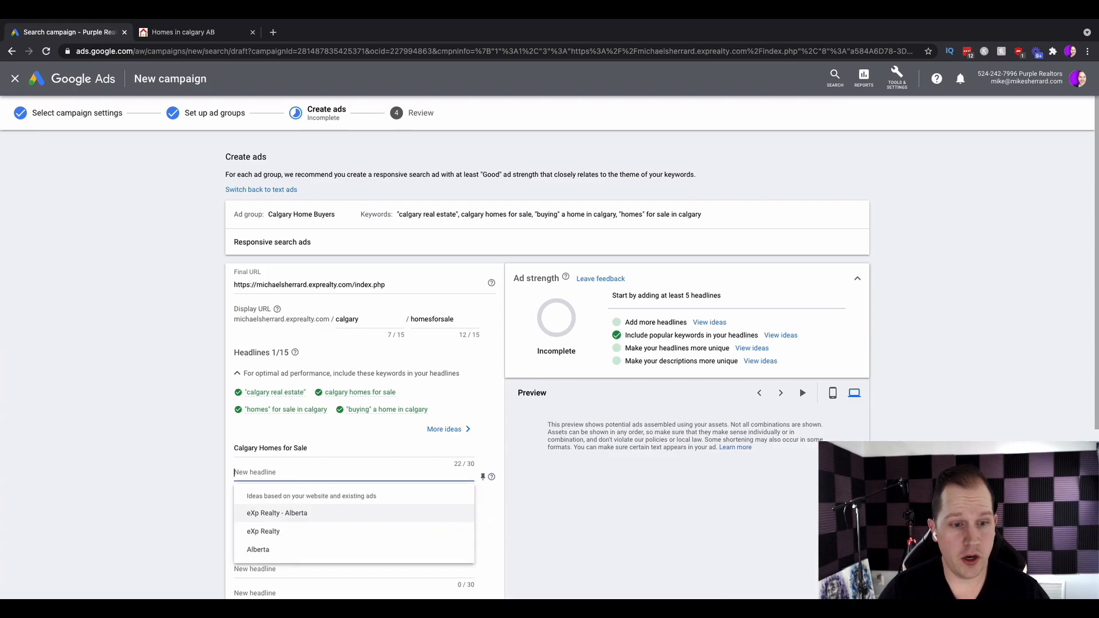
{"action": "type", "text": "Brwo"}
{"action": "type", "text": "ow"}
{"action": "type", "text": "se the Hottest Listings"}
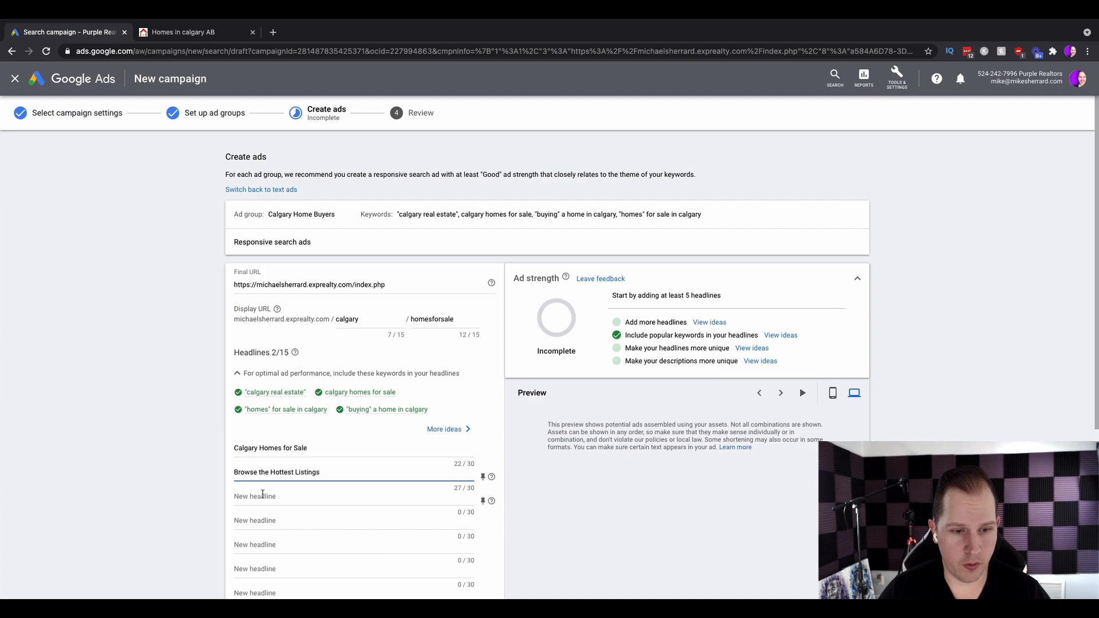
{"action": "left_click", "coordinate": [262, 496]}
{"action": "scroll", "coordinate": [367, 493], "scroll_direction": "down", "scroll_amount": 1}
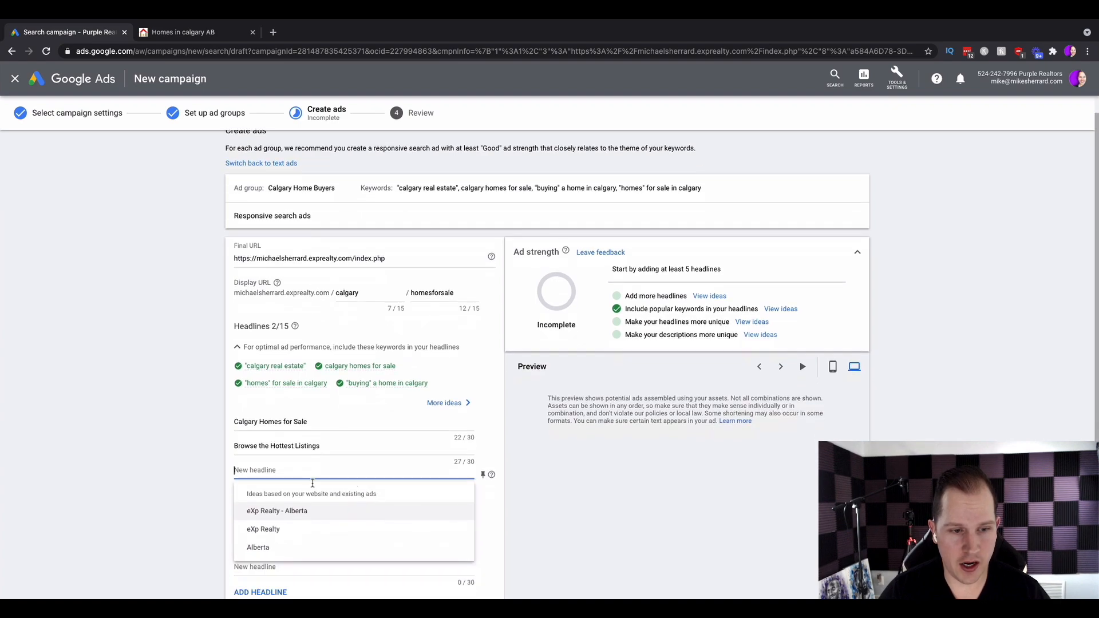
{"action": "left_click", "coordinate": [179, 474]}
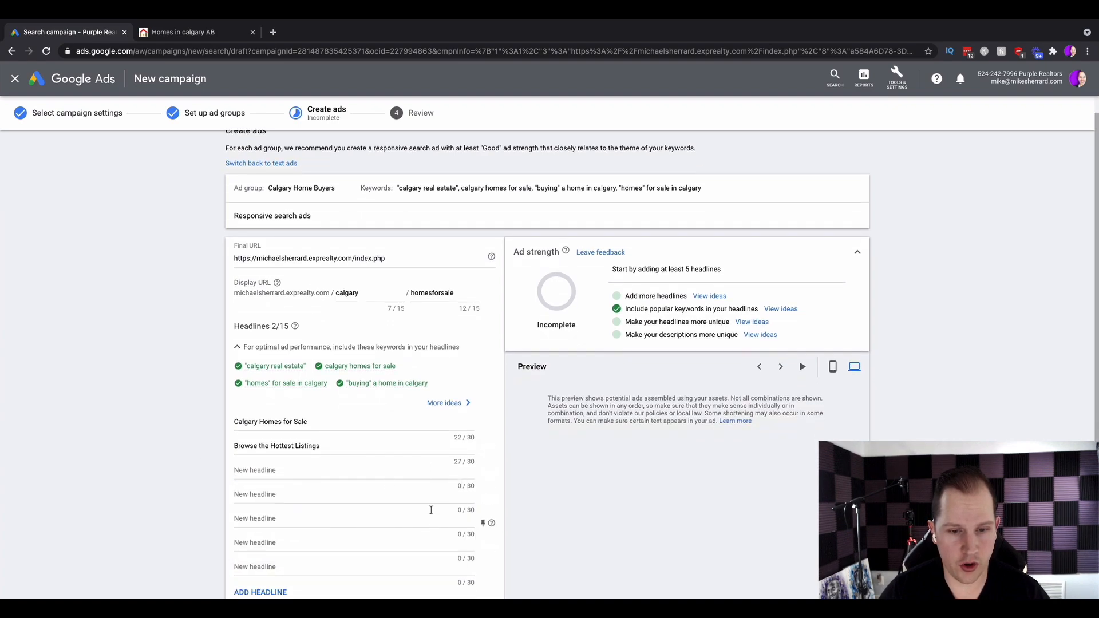
{"action": "scroll", "coordinate": [422, 542], "scroll_direction": "down", "scroll_amount": 2}
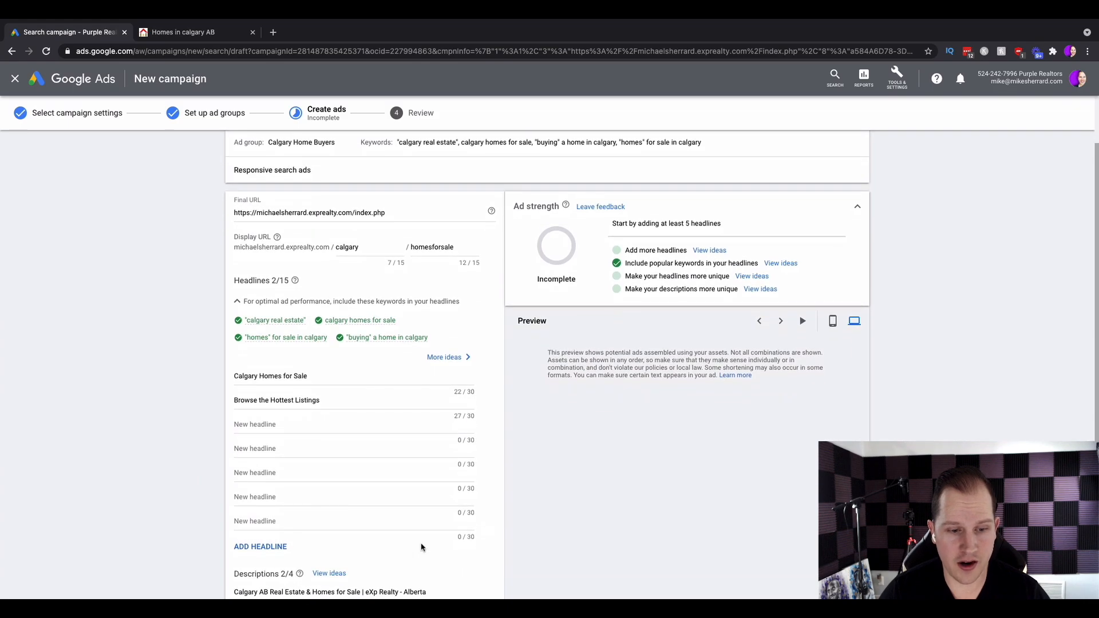
Add a third headline, Updated in Real Time Daily.
{"action": "scroll", "coordinate": [421, 547], "scroll_direction": "up", "scroll_amount": 1}
{"action": "left_click", "coordinate": [343, 434]}
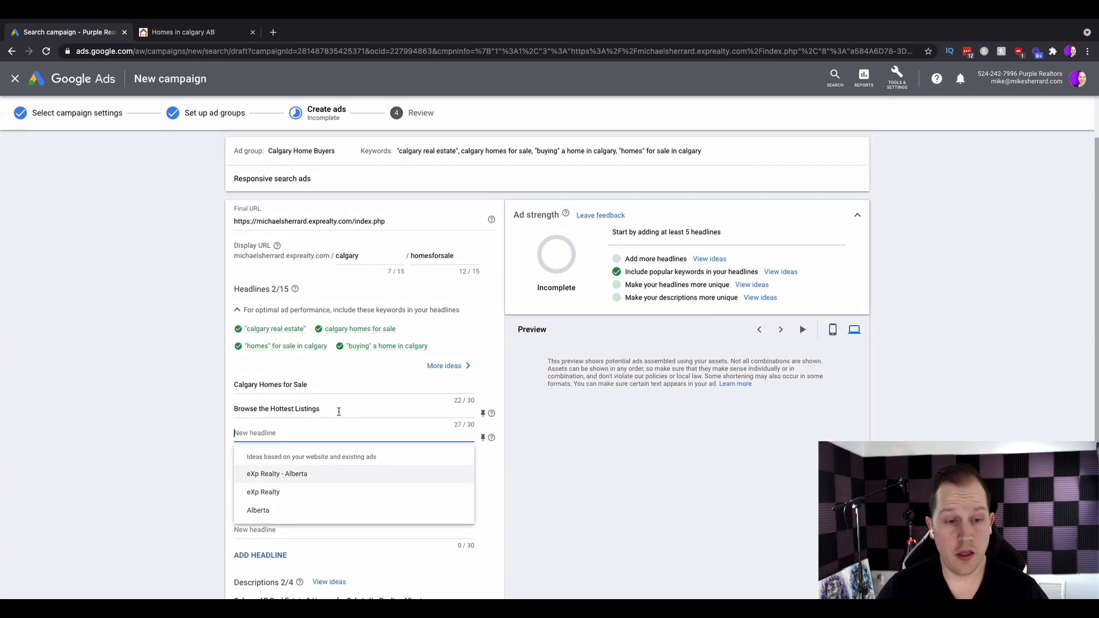
{"action": "left_click", "coordinate": [212, 442]}
{"action": "left_click", "coordinate": [274, 433]}
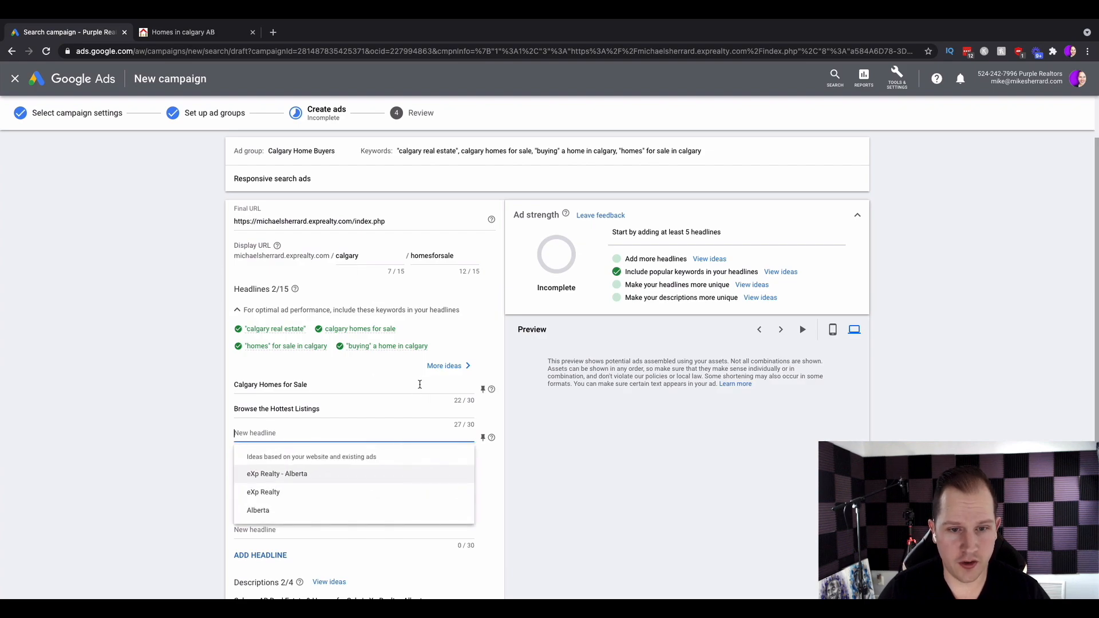
{"action": "left_click", "coordinate": [445, 366]}
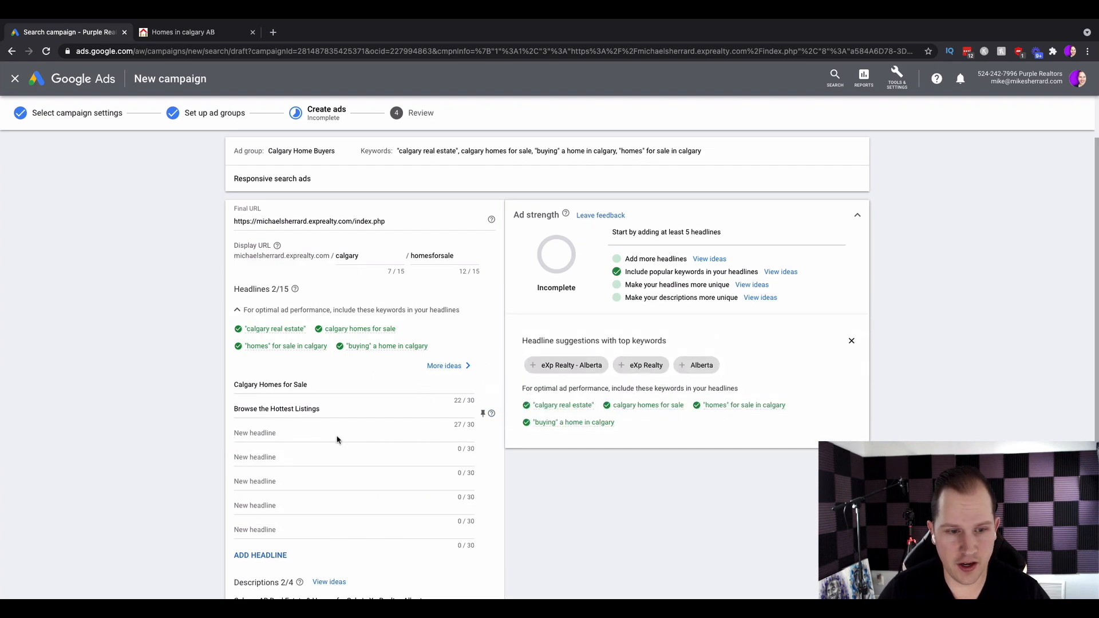
{"action": "left_click", "coordinate": [306, 433]}
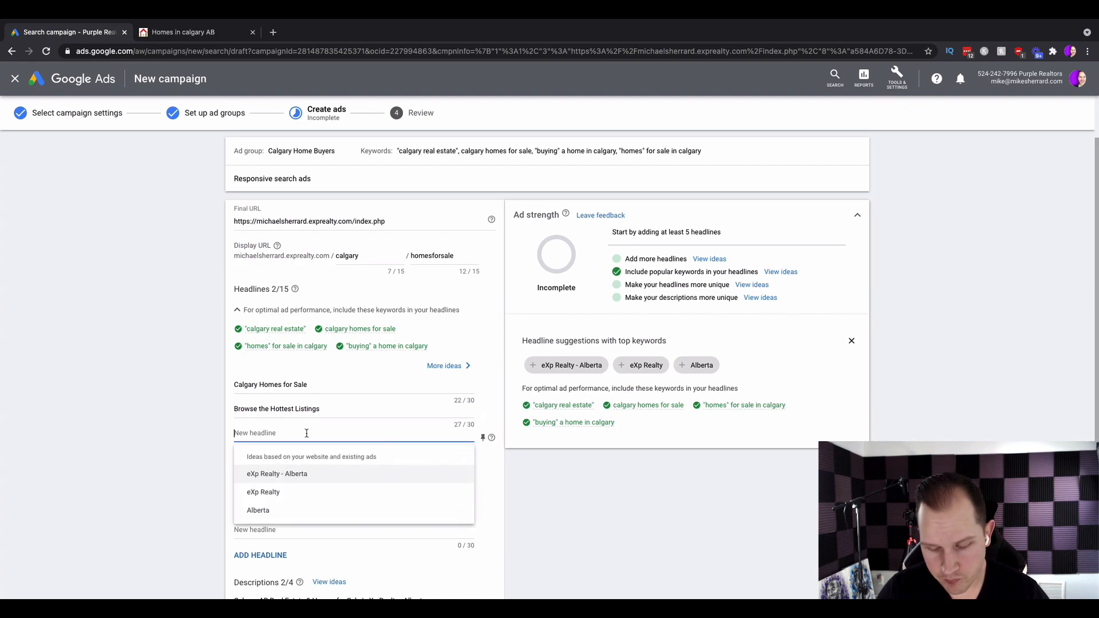
{"action": "type", "text": "Updated in Real Estate"}
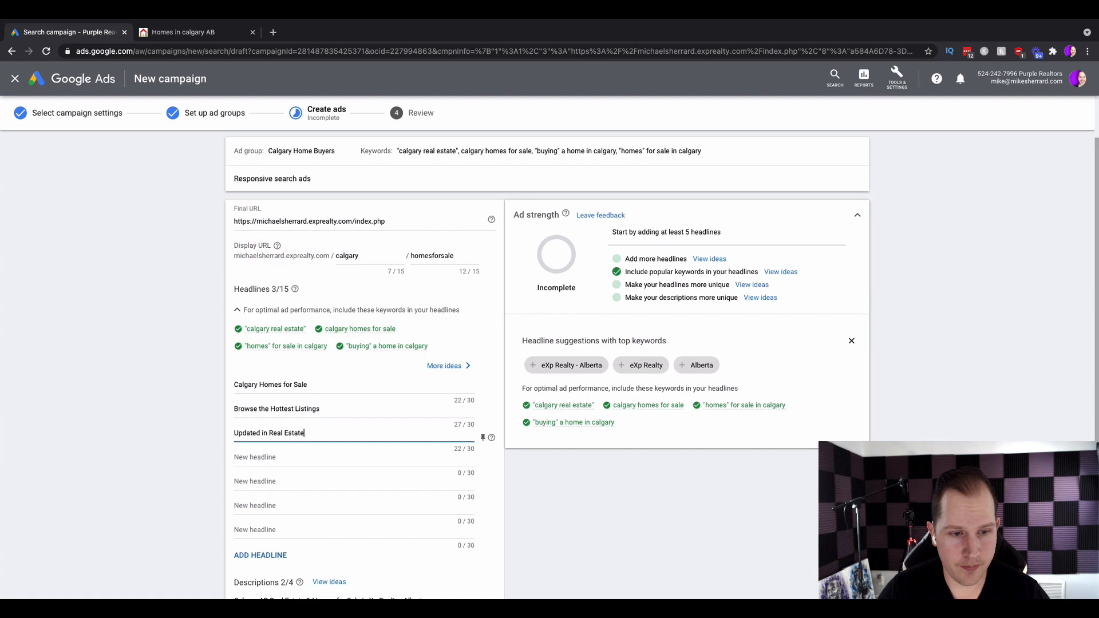
{"action": "key", "text": "BackSpace"}
{"action": "key", "text": "BackSpace"}
{"action": "key", "text": "BackSpace"}
{"action": "key", "text": "BackSpace"}
{"action": "key", "text": "BackSpace"}
{"action": "key", "text": "BackSpace"}
{"action": "type", "text": "Time Daily"}
{"action": "left_click", "coordinate": [518, 501]}
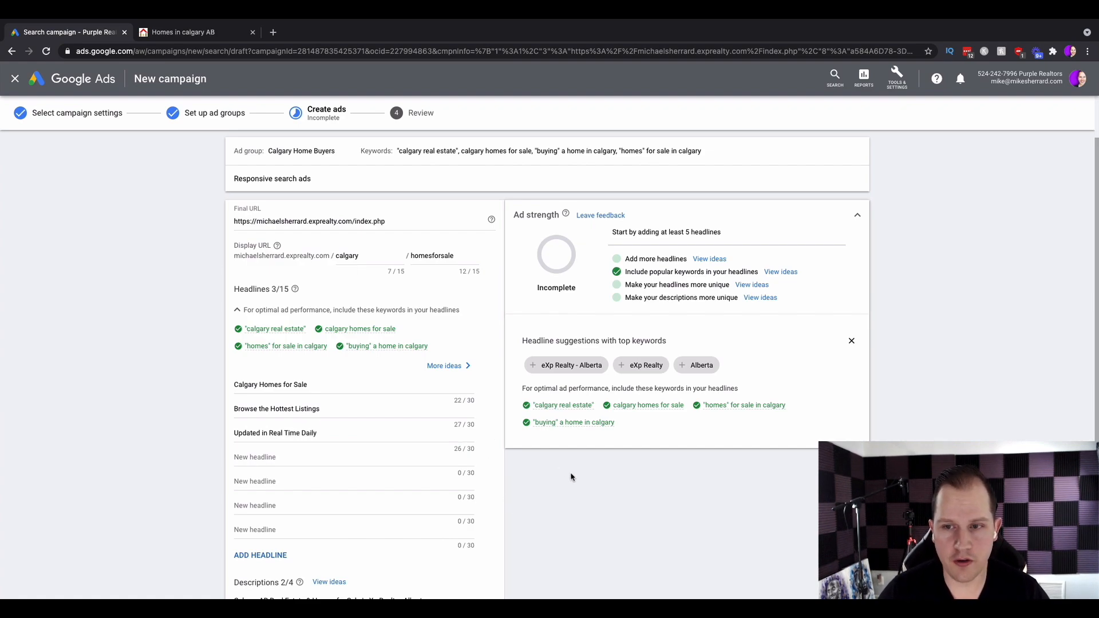
Examine the ad strength suggestions for more unique headlines and descriptions.
{"action": "left_click", "coordinate": [850, 341]}
{"action": "scroll", "coordinate": [632, 355], "scroll_direction": "down", "scroll_amount": 1}
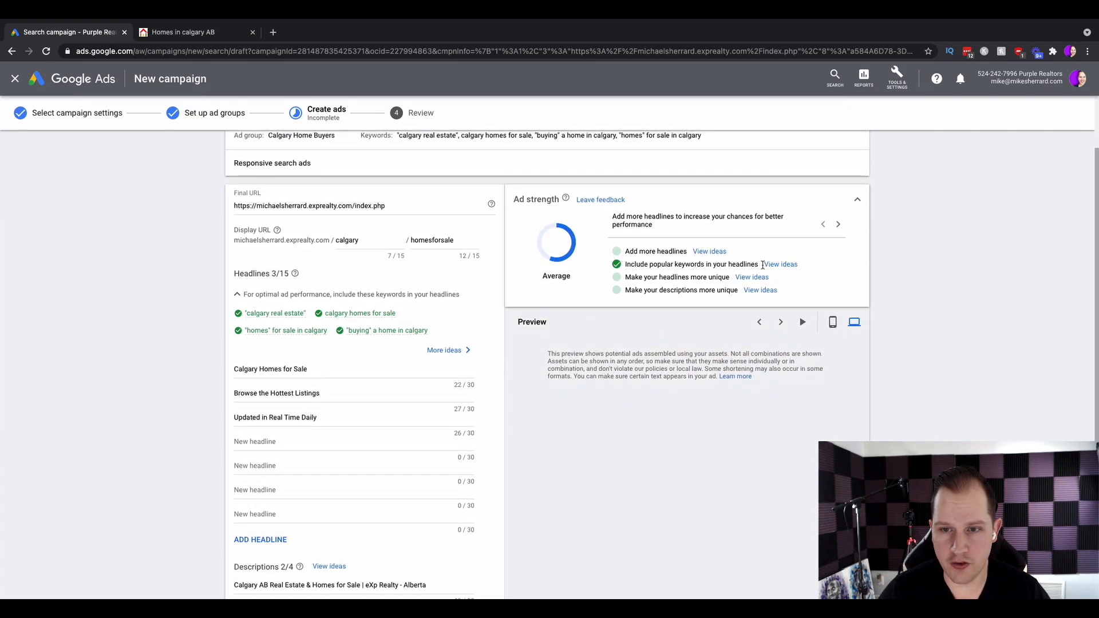
{"action": "left_click", "coordinate": [750, 278]}
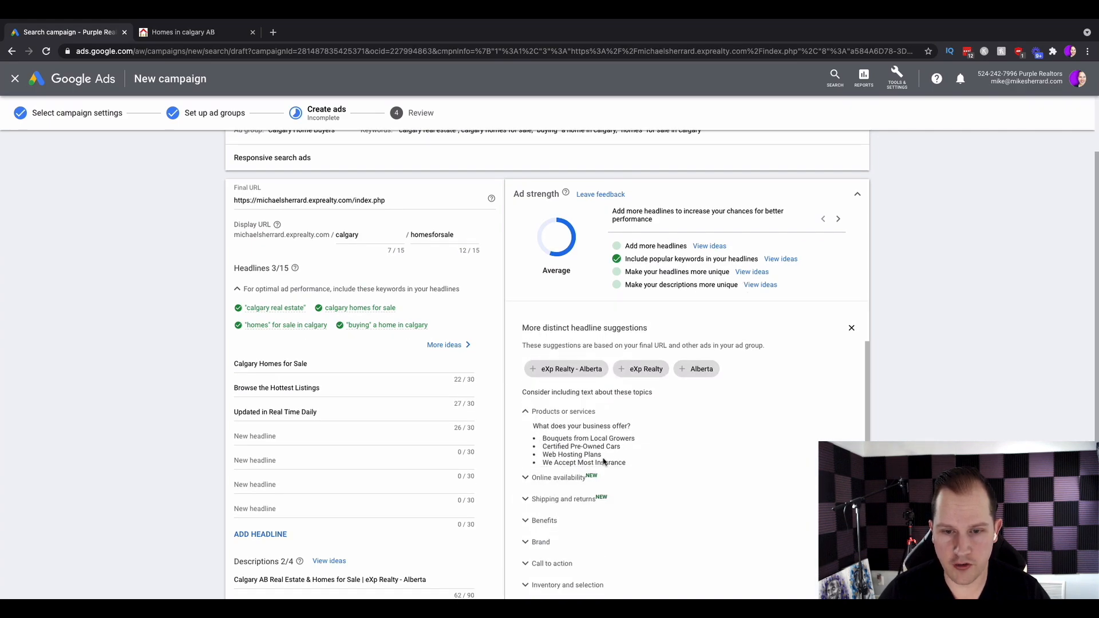
{"action": "scroll", "coordinate": [552, 441], "scroll_direction": "down", "scroll_amount": 1}
{"action": "scroll", "coordinate": [553, 441], "scroll_direction": "down", "scroll_amount": 1}
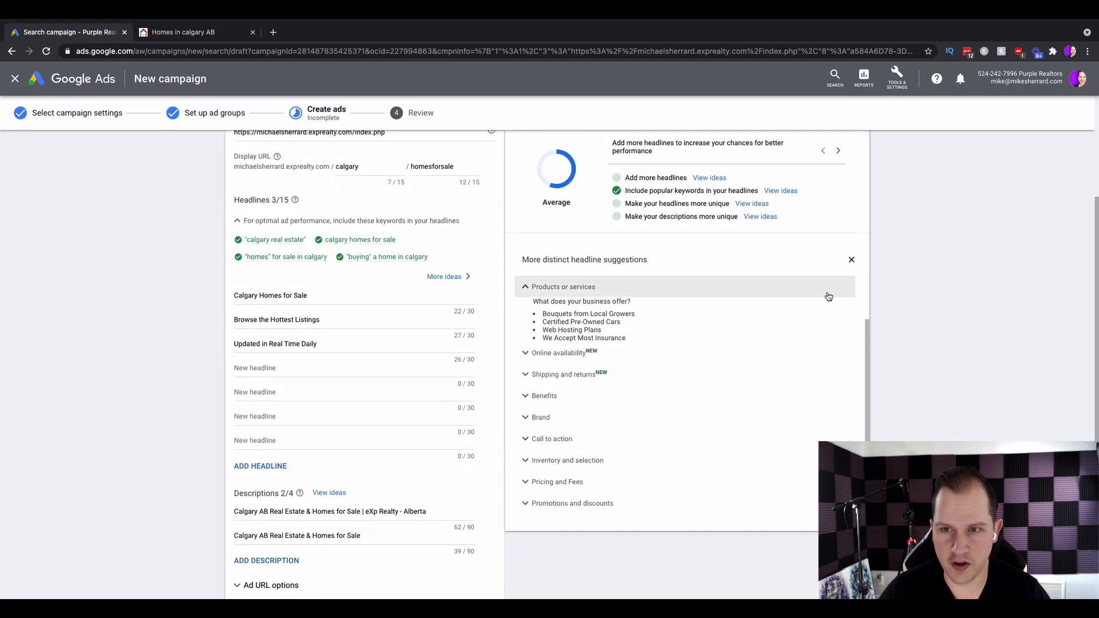
{"action": "left_click", "coordinate": [760, 246]}
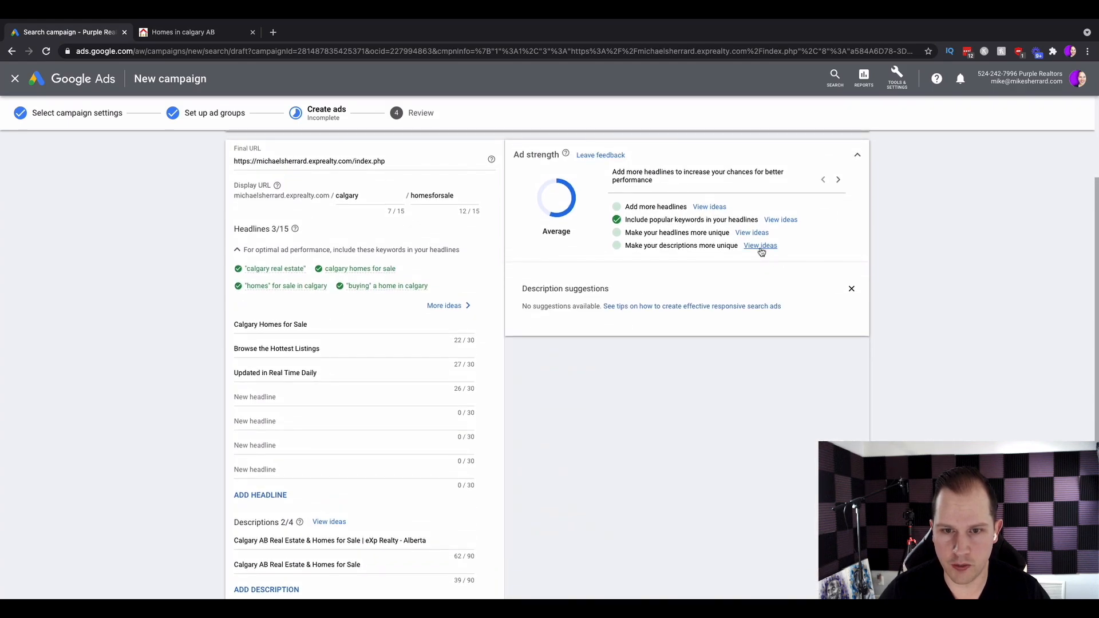
{"action": "scroll", "coordinate": [635, 365], "scroll_direction": "down", "scroll_amount": 3}
{"action": "scroll", "coordinate": [583, 401], "scroll_direction": "down", "scroll_amount": 1}
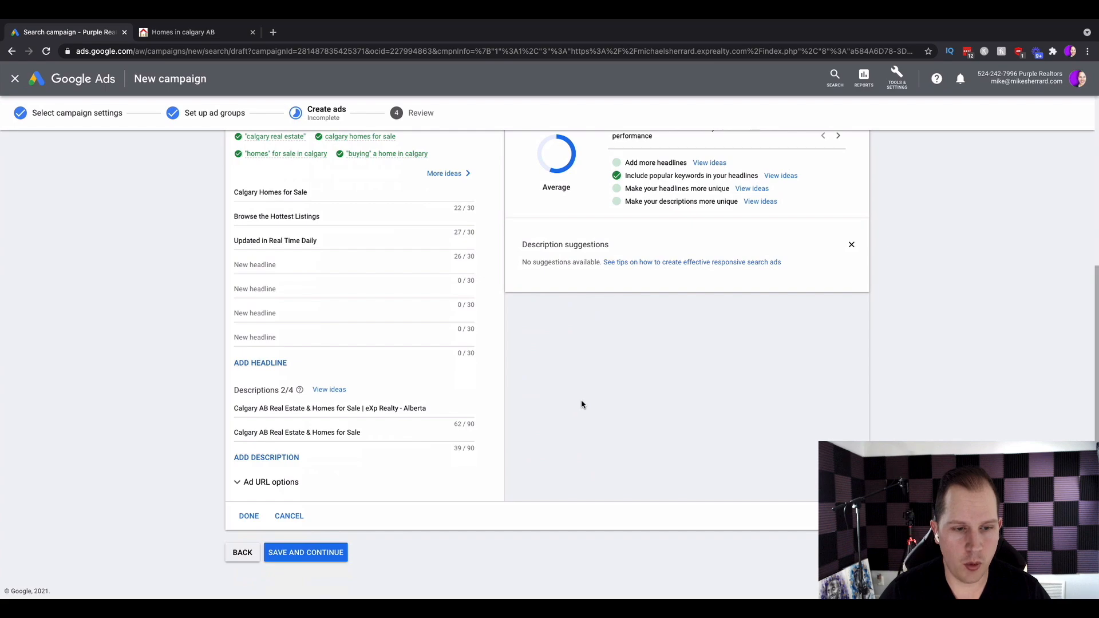
Replace the first description with Browse the most up to date listings for sale in the communities you love the most.
{"action": "triple_click", "coordinate": [244, 408]}
{"action": "key", "text": "BackSpace"}
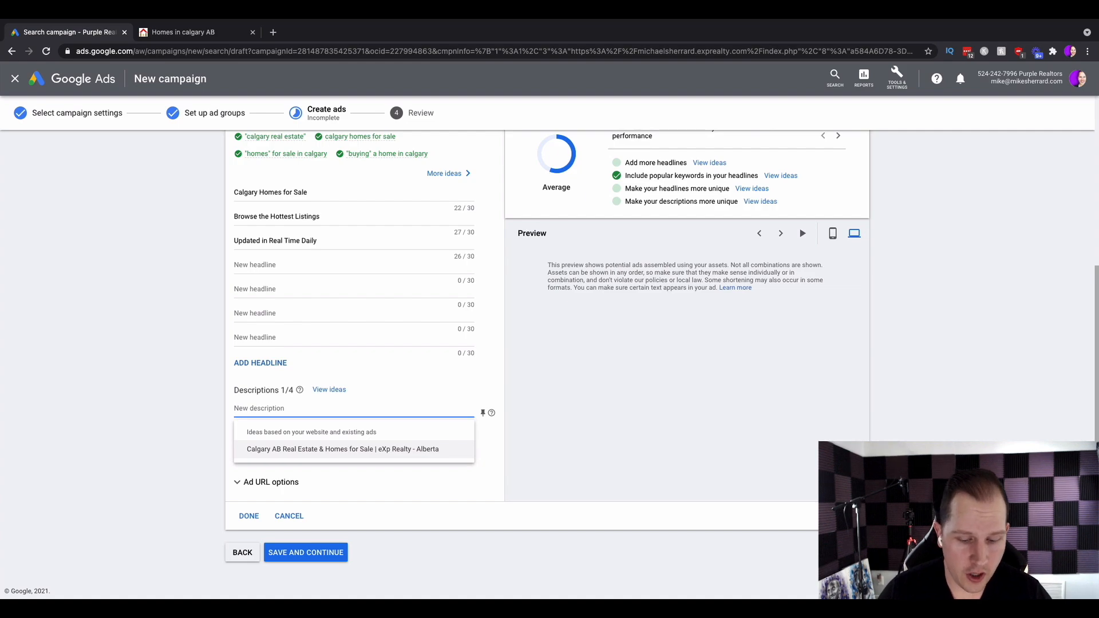
{"action": "type", "text": "Browse the most up to date listings for sale in the"}
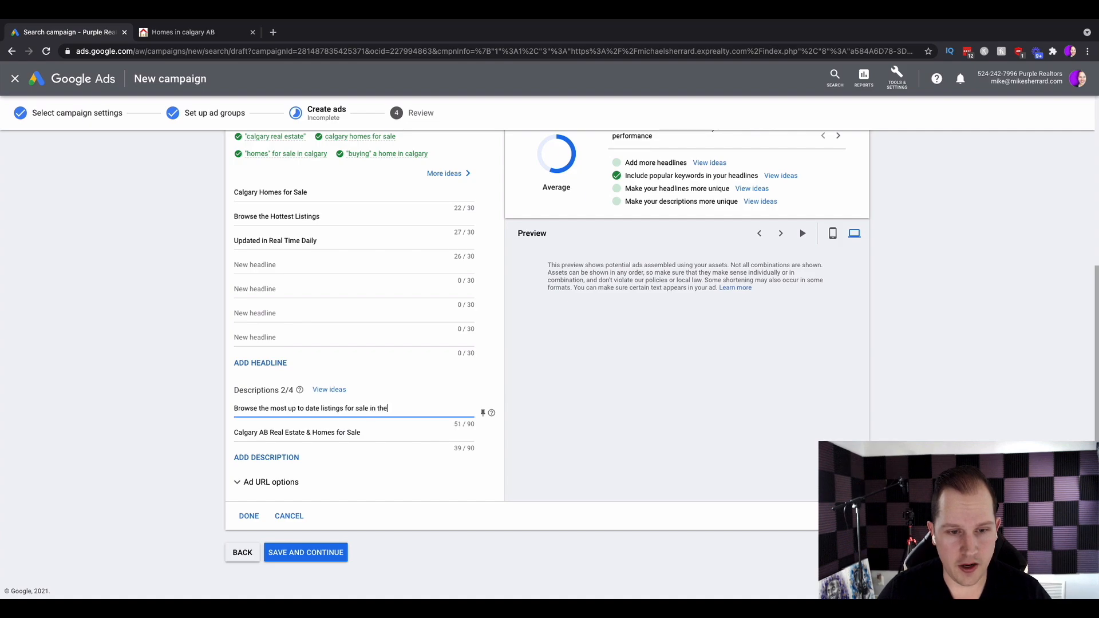
{"action": "type", "text": " communitie"}
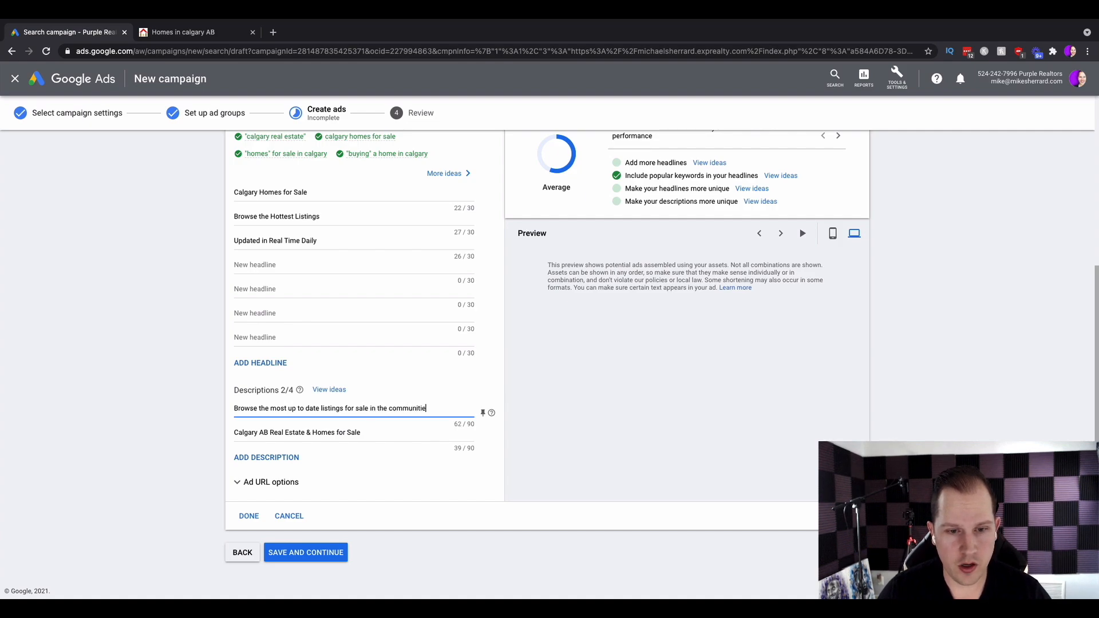
{"action": "type", "text": "s you love the most."}
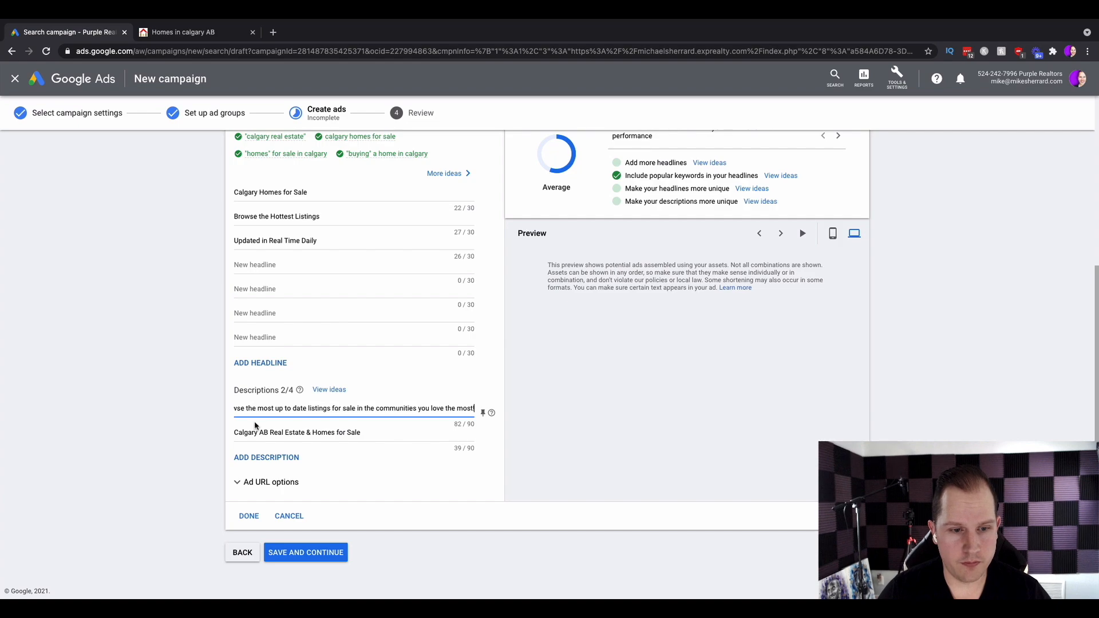
Replace the second description with Updated in real time so you never miss the opportunity to find your dream home.
{"action": "left_click_drag", "start_coordinate": [368, 430], "coordinate": [238, 432]}
{"action": "key", "text": "BackSpace"}
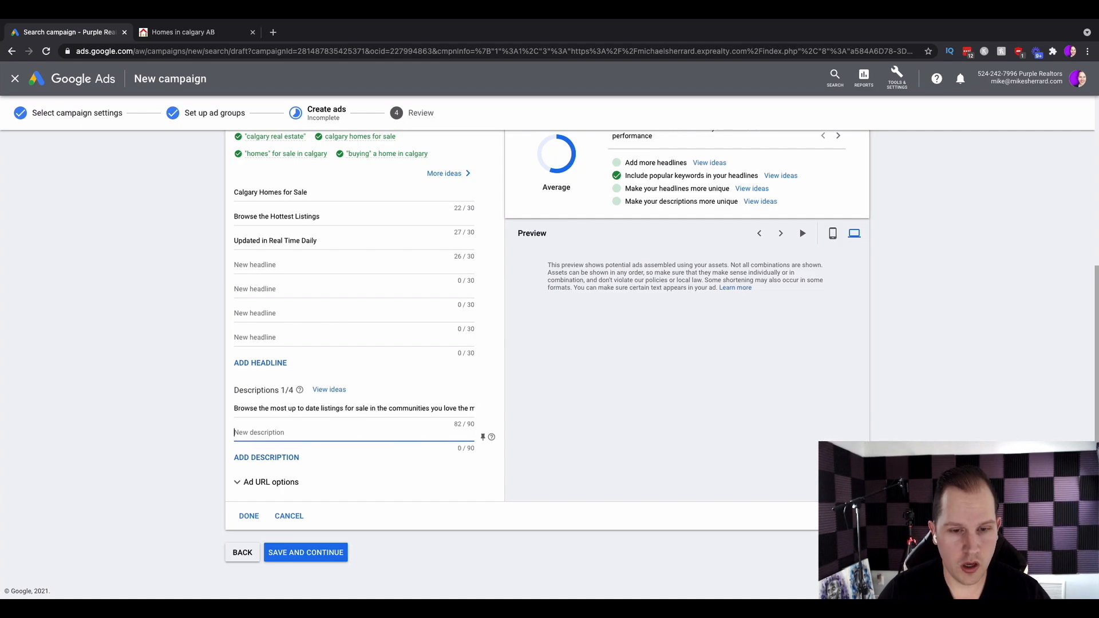
{"action": "type", "text": "Updated in real time so you n"}
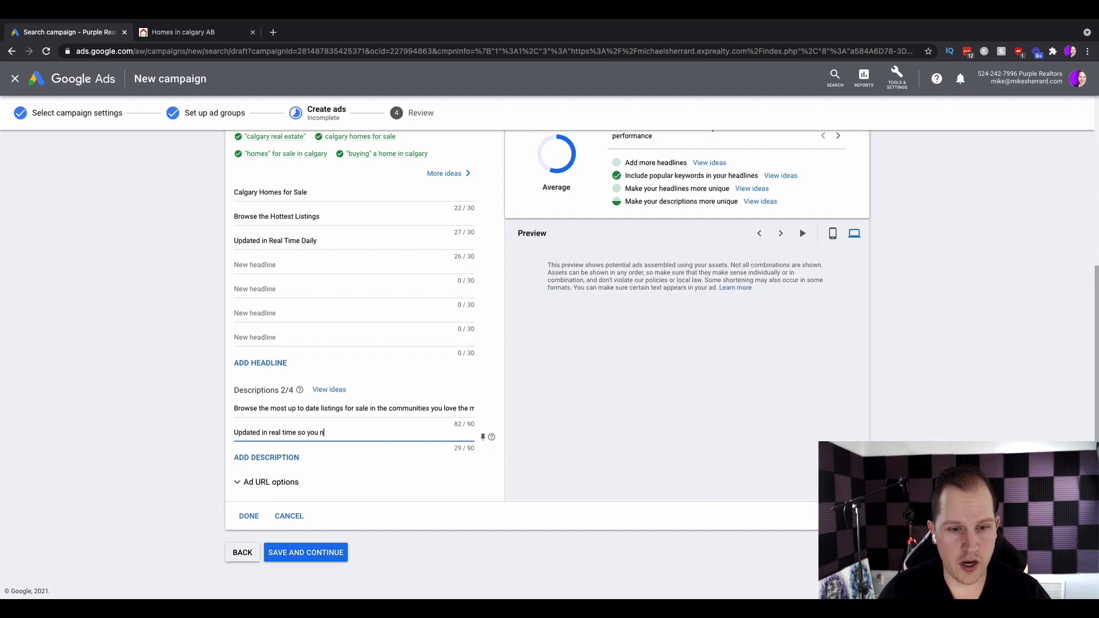
{"action": "type", "text": "ever miss"}
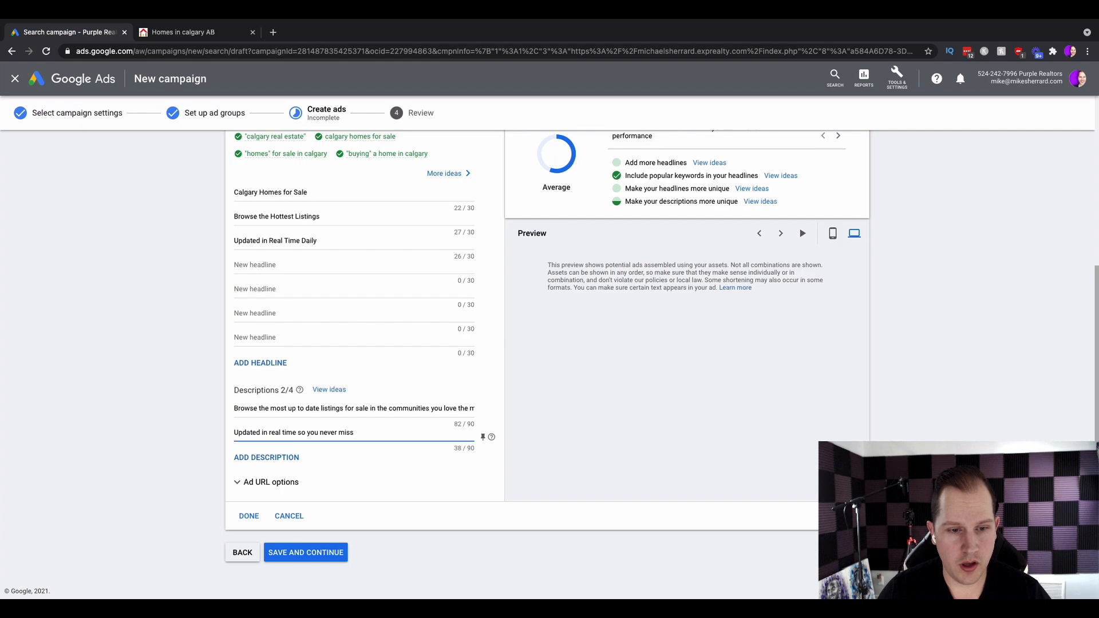
{"action": "type", "text": " your dream home"}
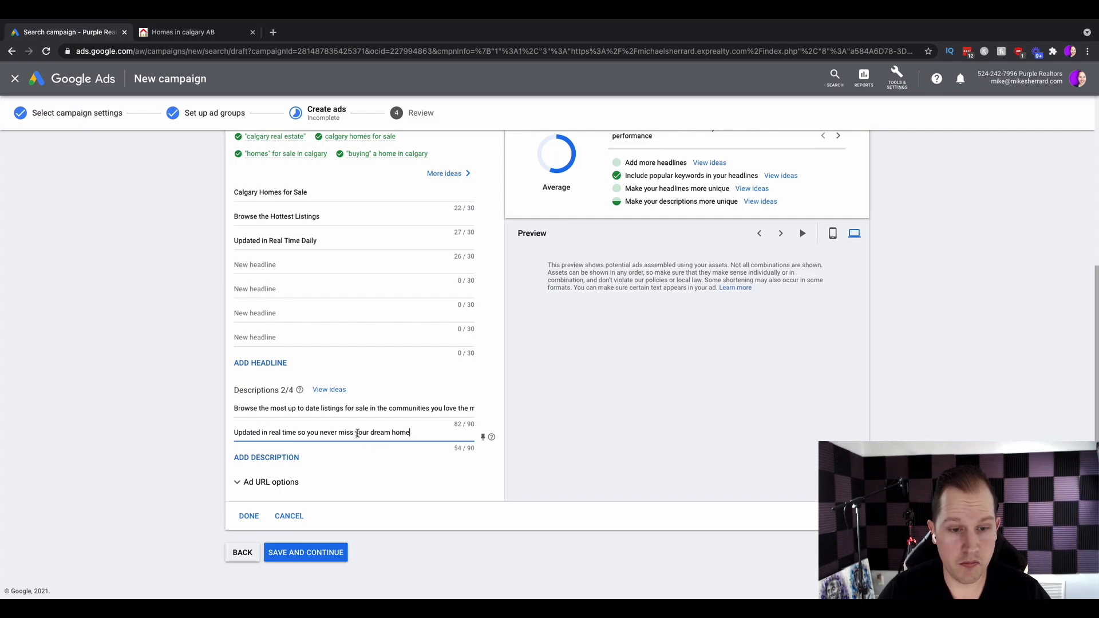
{"action": "left_click_drag", "start_coordinate": [356, 433], "coordinate": [367, 433]}
{"action": "type", "text": "the op"}
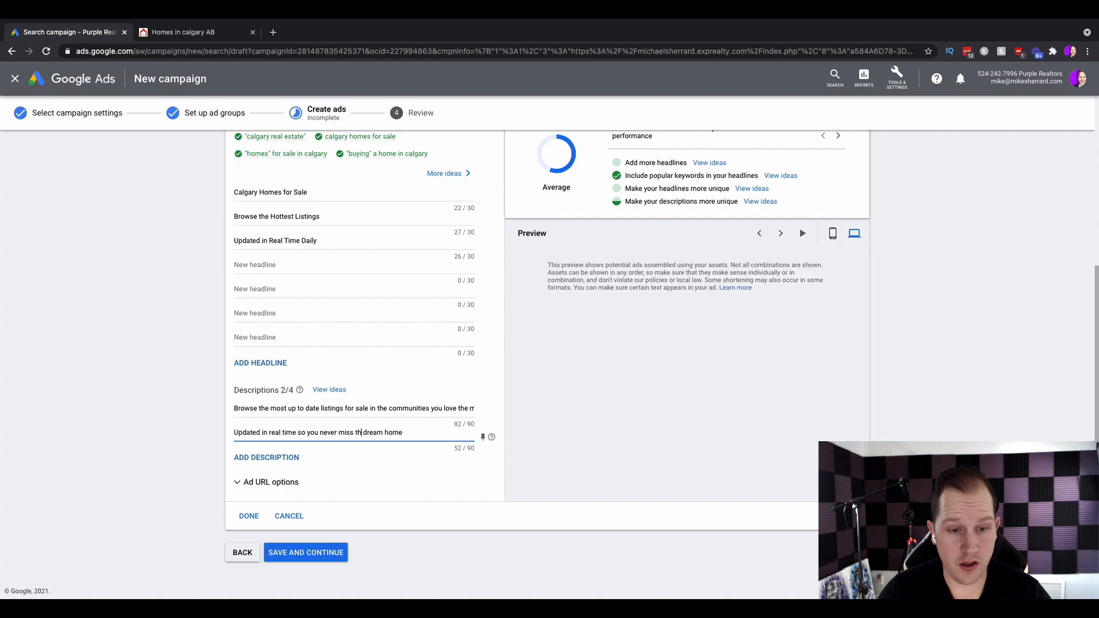
{"action": "type", "text": "portunity to see"}
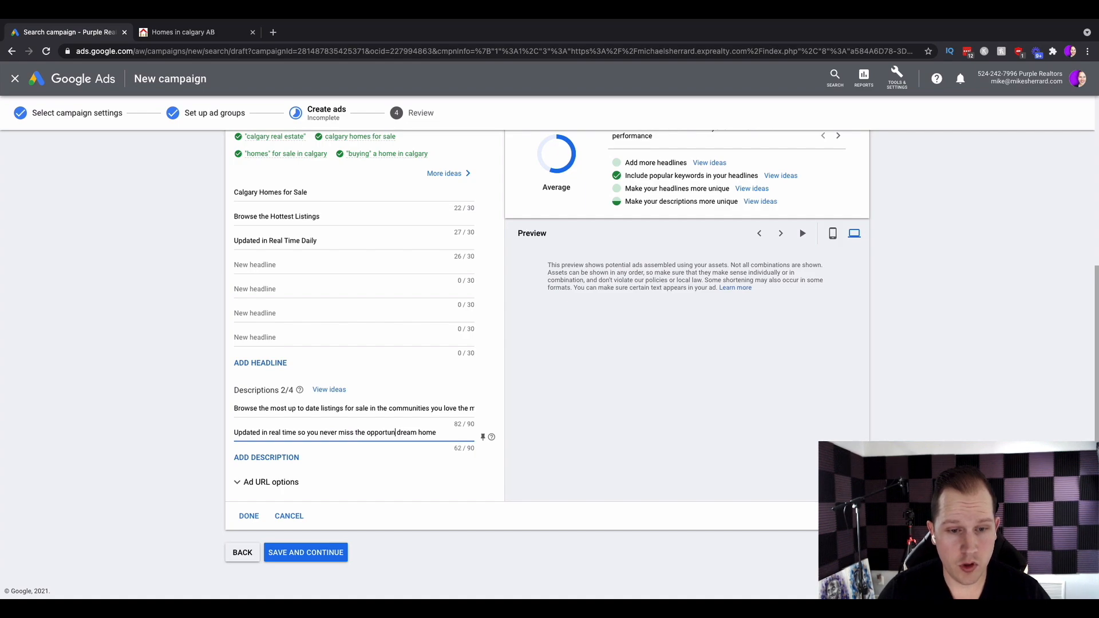
{"action": "key", "text": "BackSpace"}
{"action": "key", "text": "BackSpace"}
{"action": "key", "text": "BackSpace"}
{"action": "key", "text": "BackSpace"}
{"action": "type", "text": "find your"}
{"action": "left_click", "coordinate": [394, 445]}
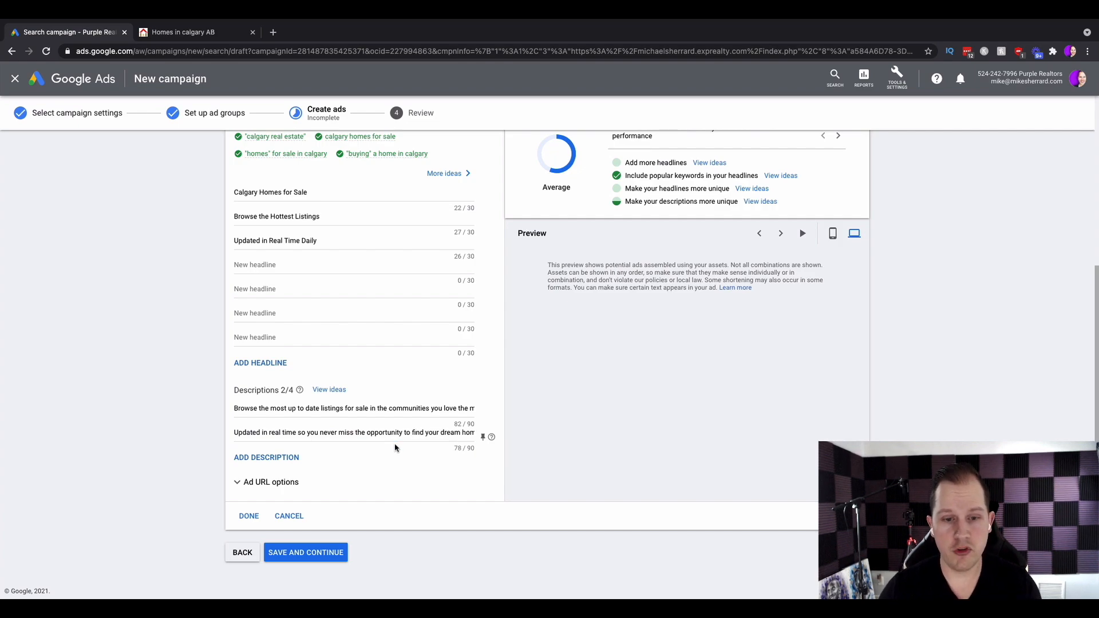
Expand the ad URL options, then save the ad and continue.
{"action": "left_click", "coordinate": [290, 484]}
{"action": "scroll", "coordinate": [355, 492], "scroll_direction": "down", "scroll_amount": 1}
{"action": "scroll", "coordinate": [355, 492], "scroll_direction": "down", "scroll_amount": 2}
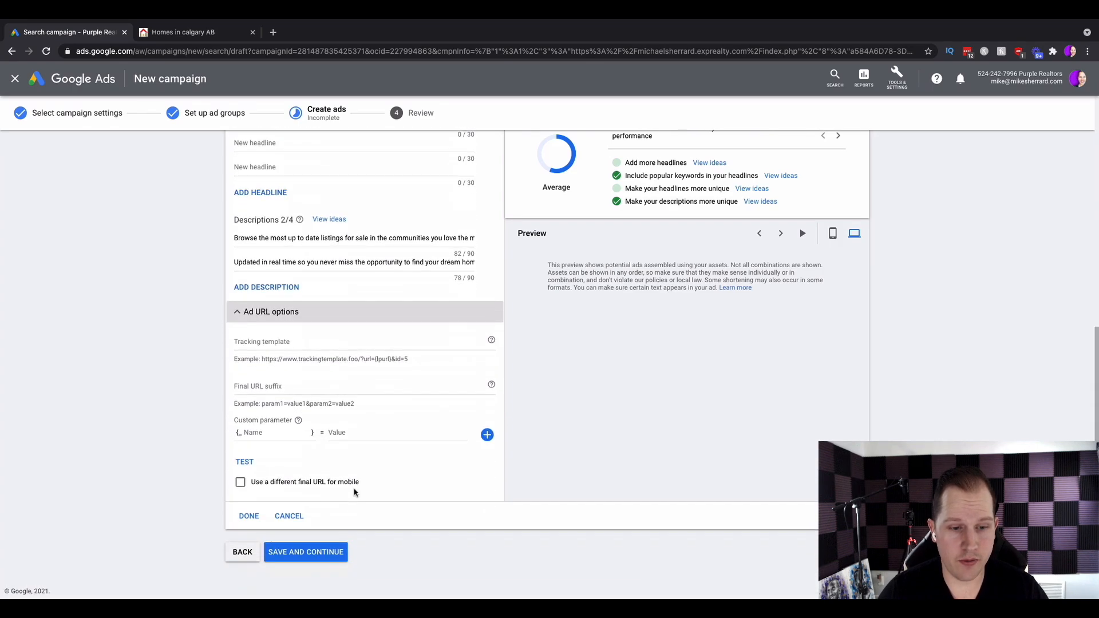
{"action": "left_click", "coordinate": [329, 553]}
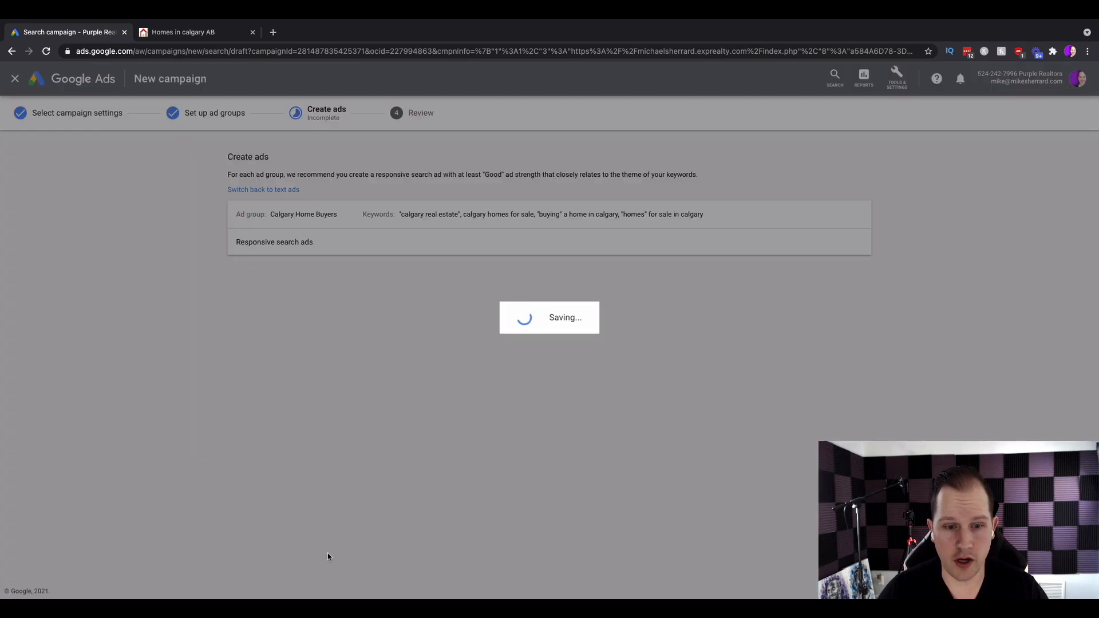